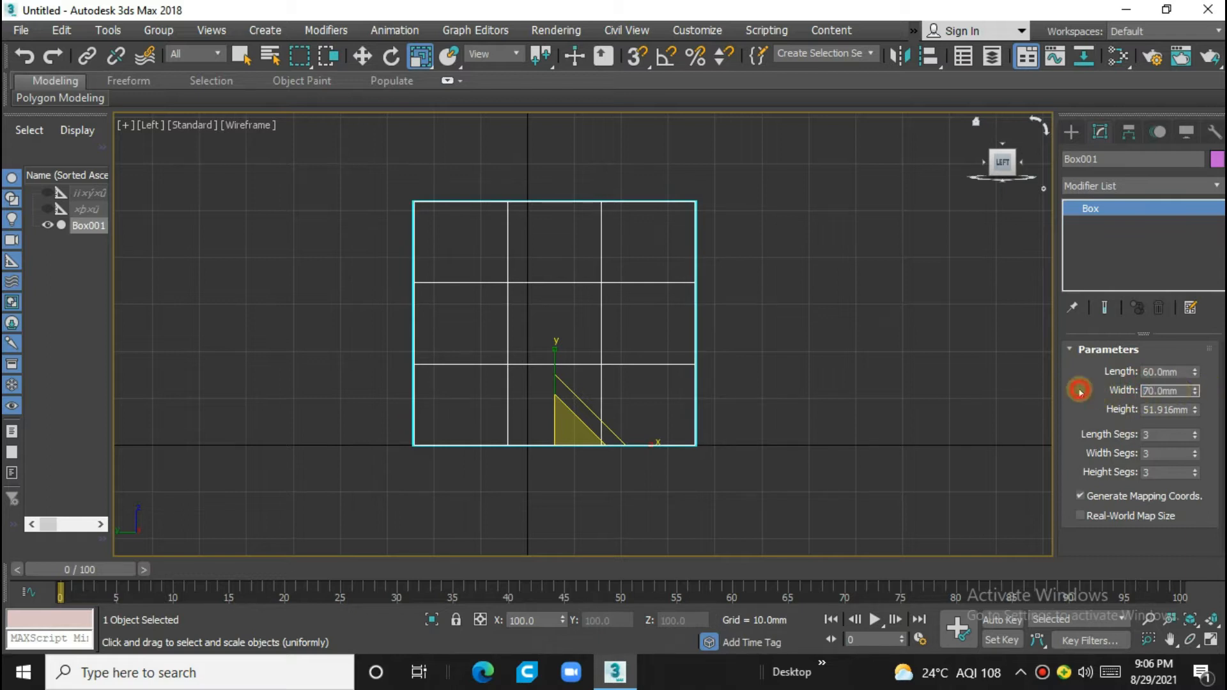
# Set the box's height to 60 mm and stretch it horizontally to about 105% in the Left view
pyautogui.click(1084, 409)
pyautogui.moveTo(644, 365); pyautogui.dragTo(639, 391, button='middle')
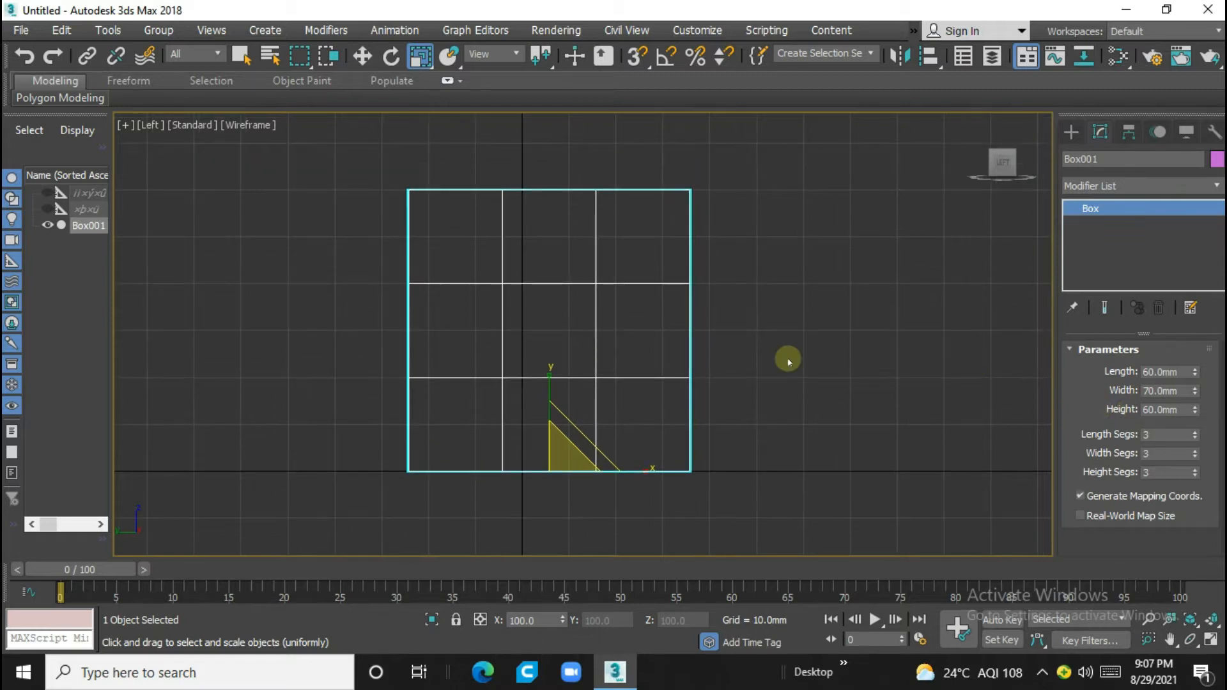
pyautogui.moveTo(788, 360); pyautogui.dragTo(832, 363, button='middle')
pyautogui.moveTo(689, 475); pyautogui.dragTo(689, 475)
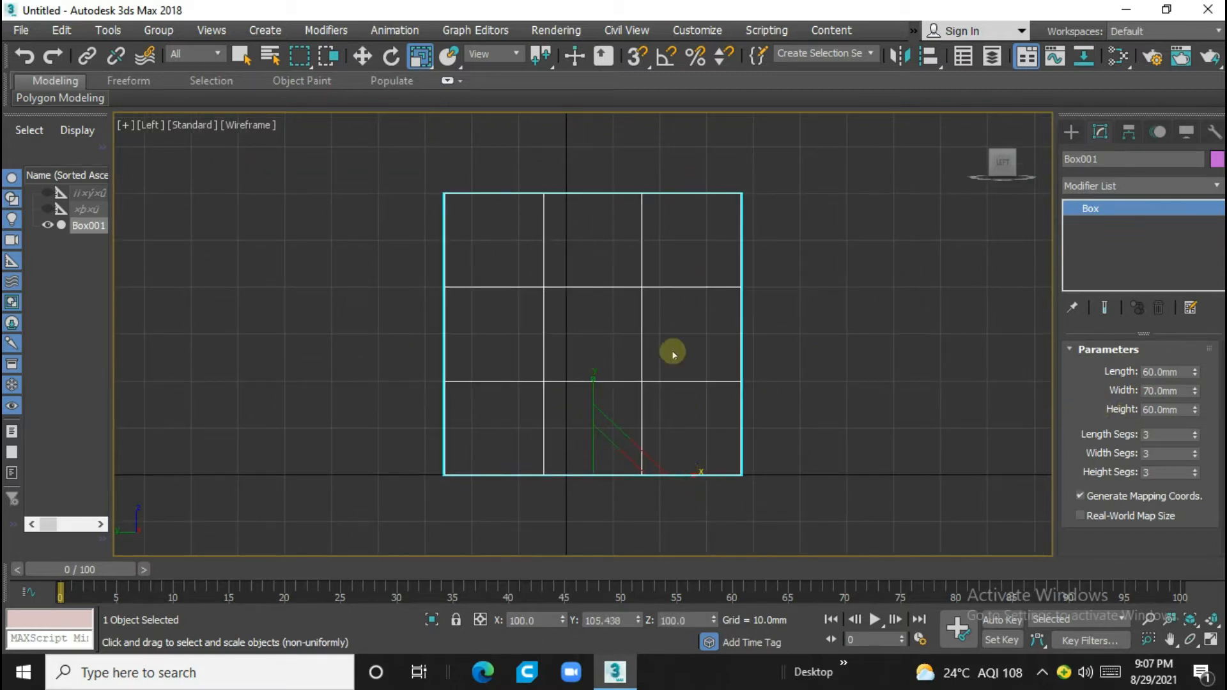
# Set the Front view to shaded display with edged faces and return to the Left view
pyautogui.press('f')
pyautogui.press('F3')
pyautogui.press('F4')
pyautogui.scroll(-2, 638, 370)
pyautogui.scroll(2, 637, 369)
pyautogui.press('l')
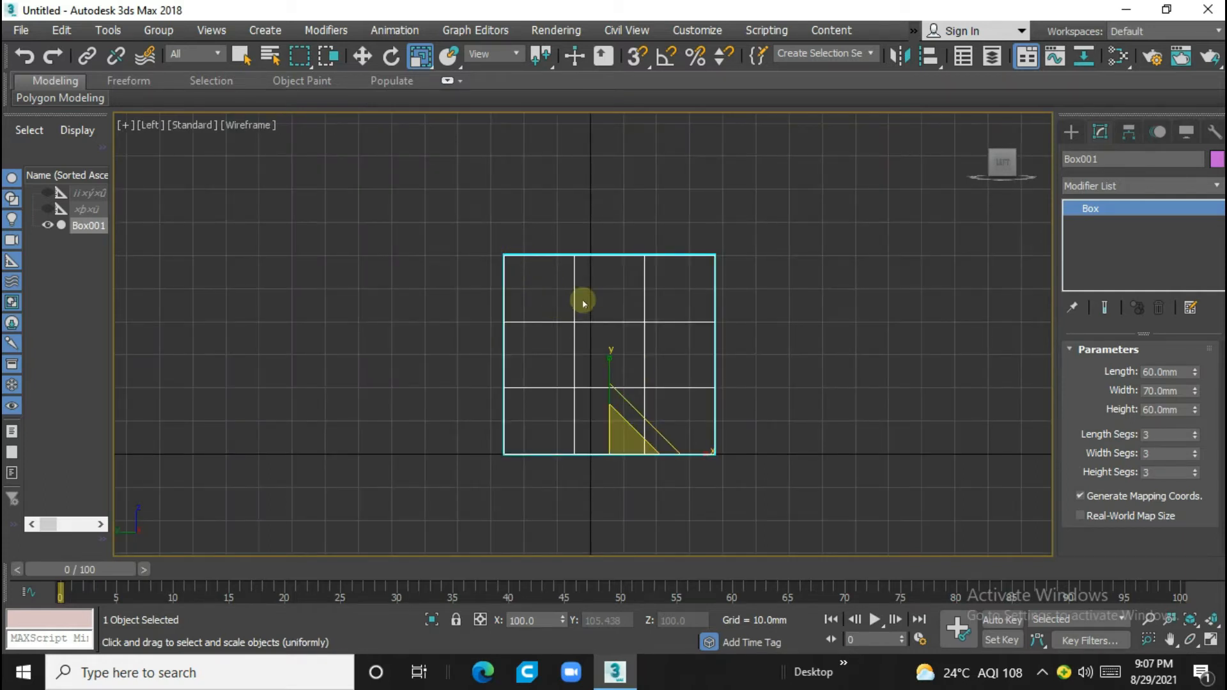
pyautogui.scroll(3, 583, 303)
pyautogui.scroll(-3, 597, 304)
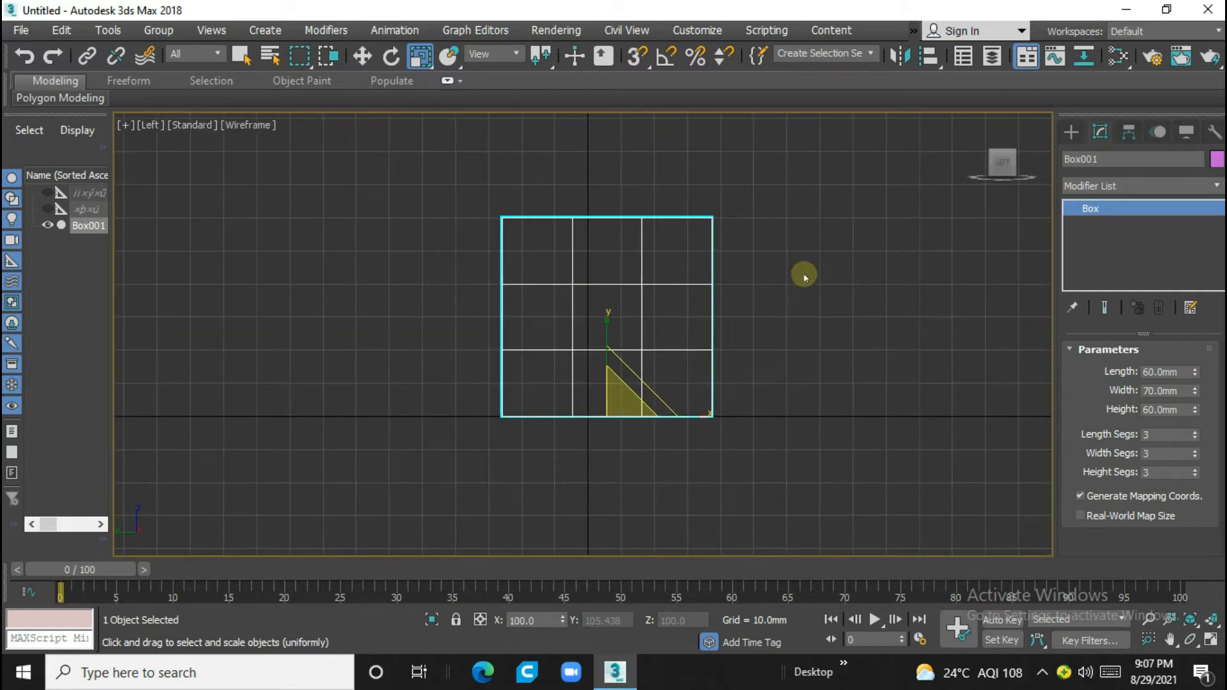
pyautogui.moveTo(805, 277); pyautogui.dragTo(806, 297, button='middle')
pyautogui.click(1136, 189)
pyautogui.scroll(-3, 1124, 309)
pyautogui.press('e')
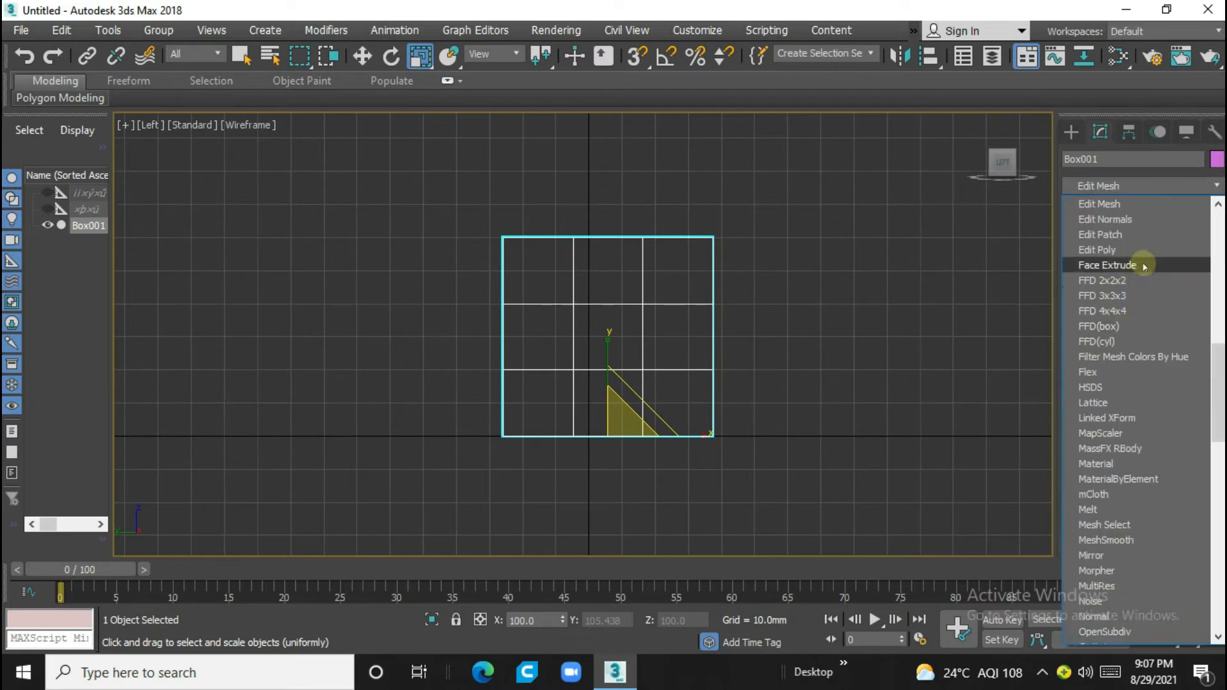
pyautogui.click(1146, 297)
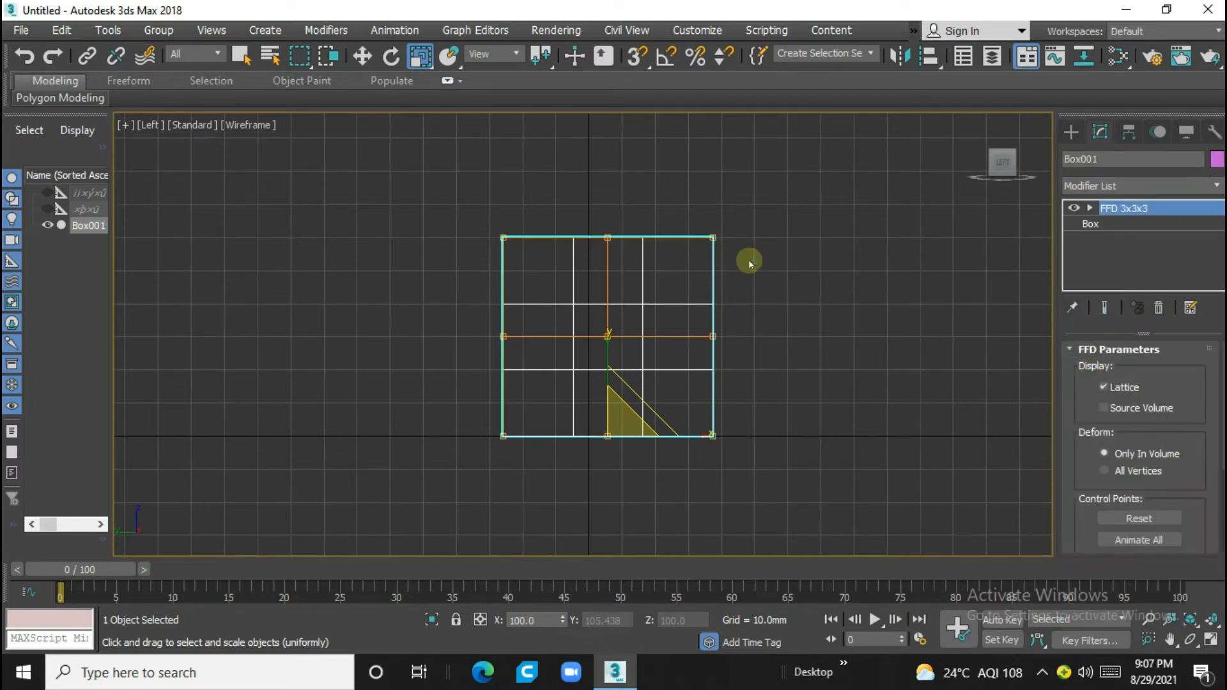
pyautogui.scroll(2, 695, 267)
pyautogui.rightClick(1107, 212)
pyautogui.click(1093, 242)
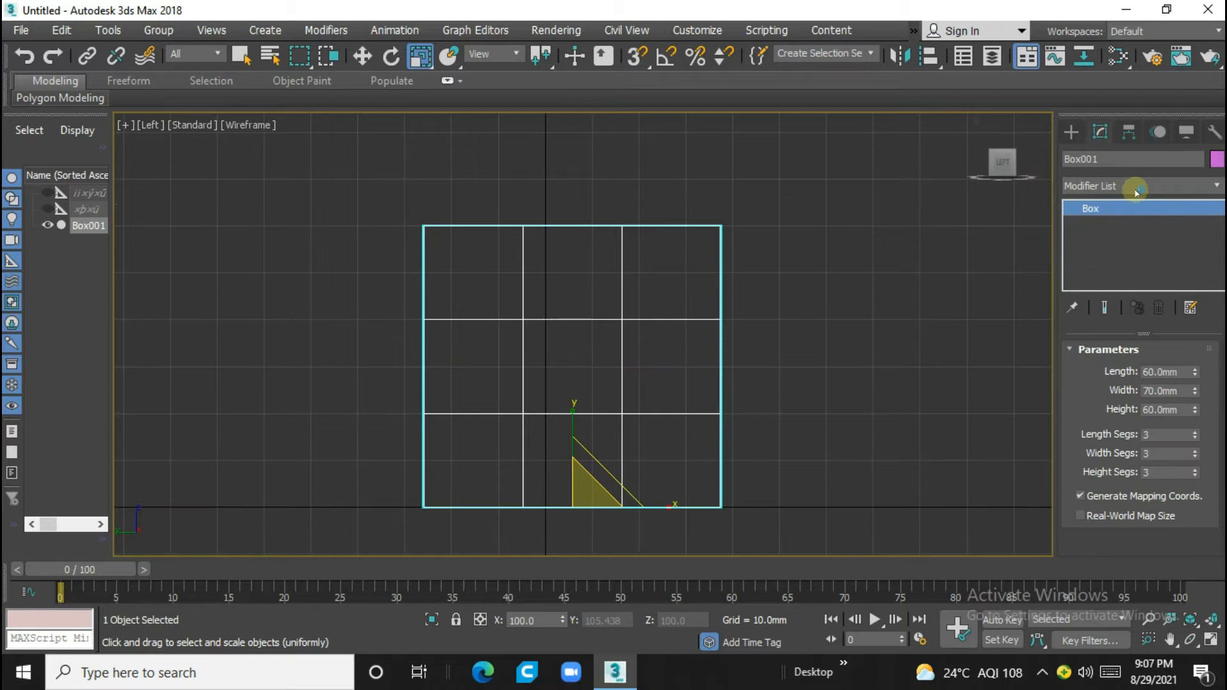
# Add an Edit Poly modifier to the box
pyautogui.click(1134, 187)
pyautogui.press('e')
pyautogui.scroll(-5, 1140, 332)
pyautogui.scroll(7, 1150, 319)
pyautogui.click(1144, 342)
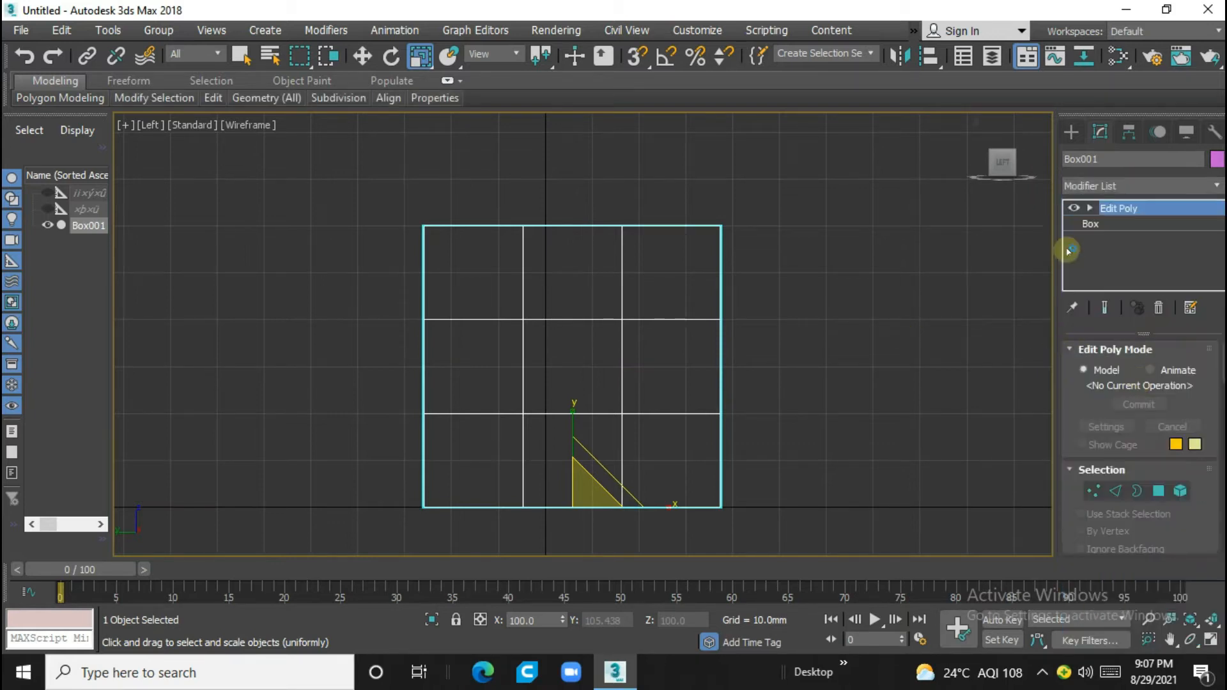
# Cut a diagonal edge across the box's side in the Left view, from the upper-left corner to the lower-right corner
pyautogui.click(1091, 491)
pyautogui.scroll(-10, 1125, 460)
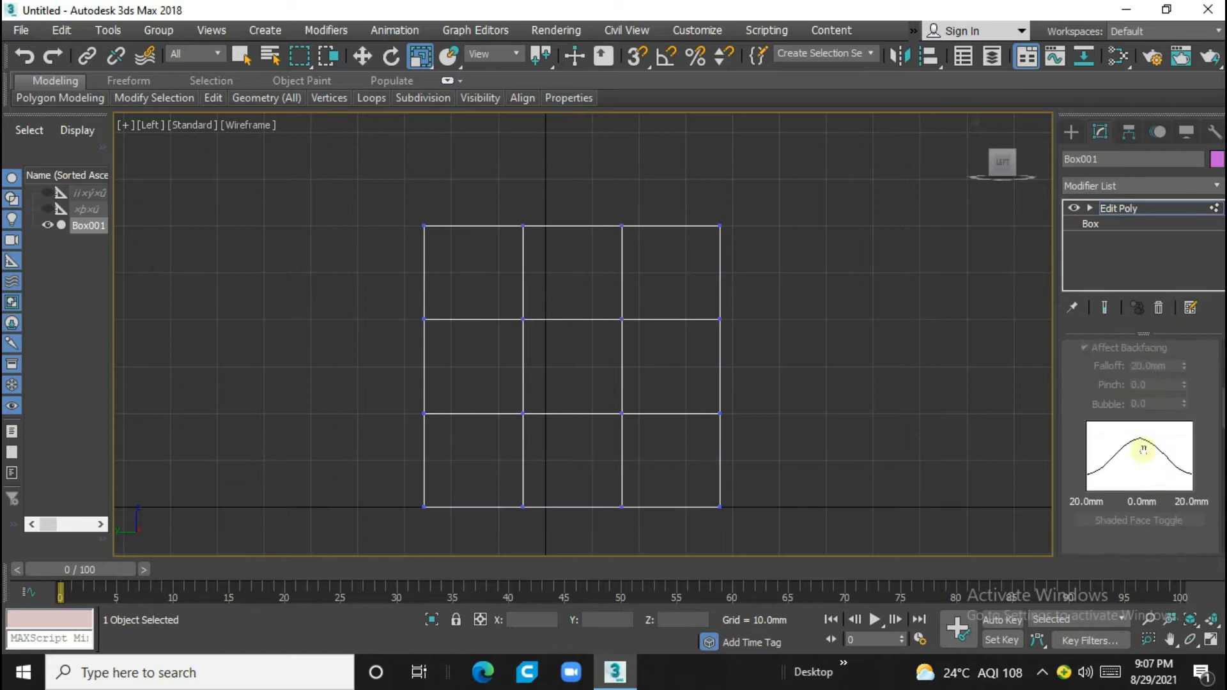
pyautogui.scroll(-8, 1150, 434)
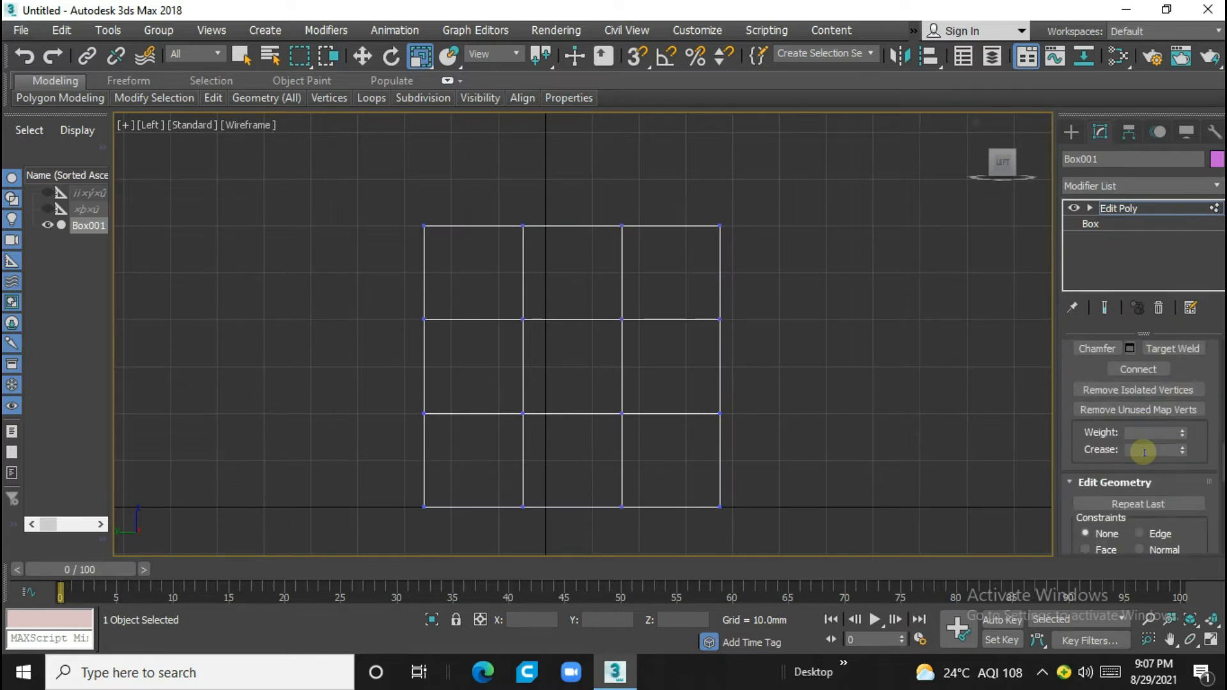
pyautogui.scroll(-5, 1145, 396)
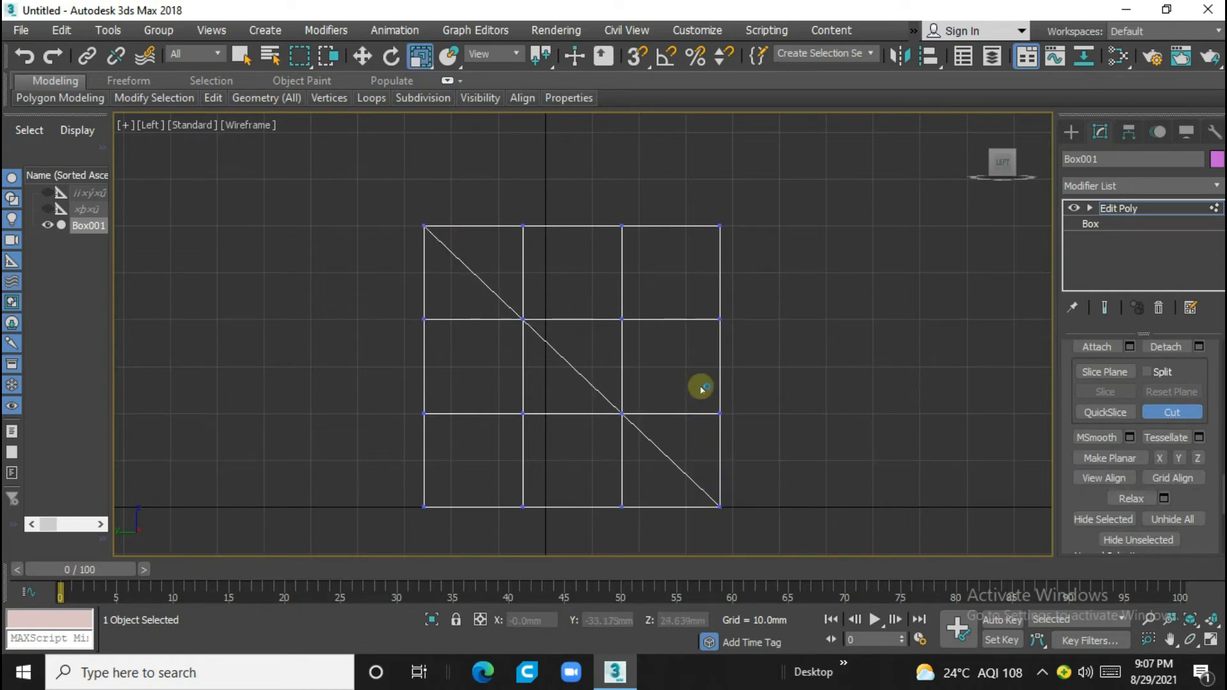
pyautogui.rightClick(701, 389)
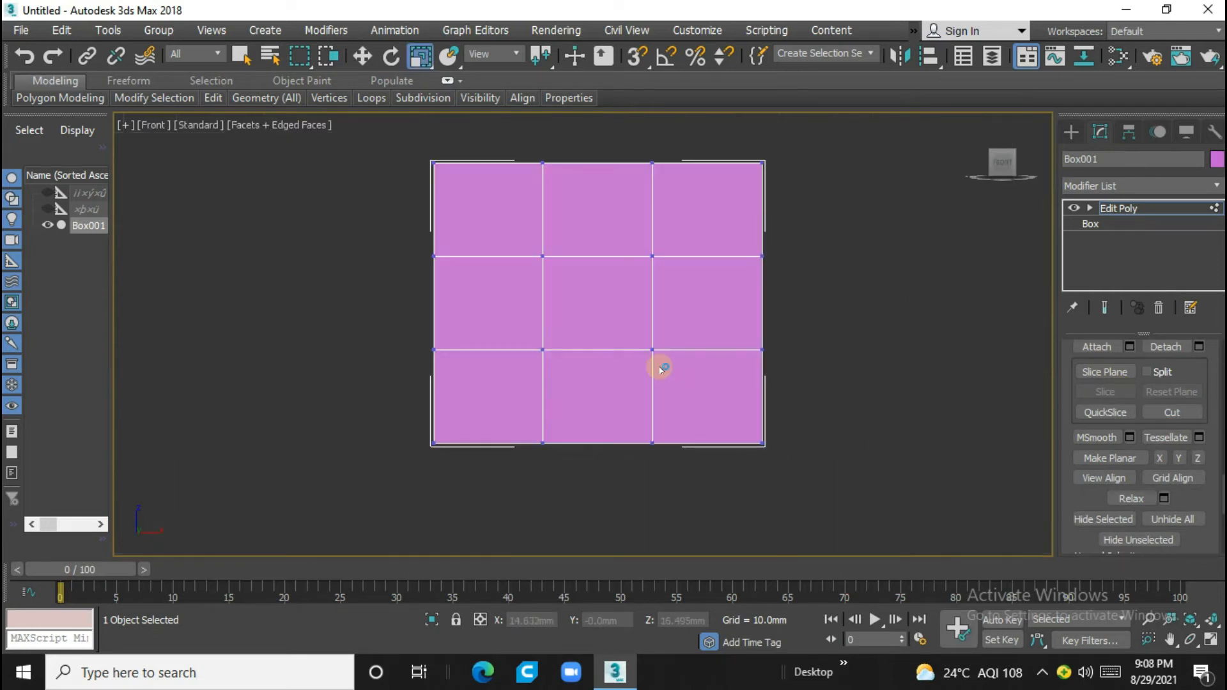
# In the Front view, connect the middle column's horizontal edges with a centred vertical edge loop
pyautogui.scroll(2, 657, 366)
pyautogui.scroll(-2, 657, 367)
pyautogui.moveTo(617, 351); pyautogui.dragTo(620, 372, button='middle')
pyautogui.press('2')
pyautogui.rightClick(589, 410)
pyautogui.click(579, 476)
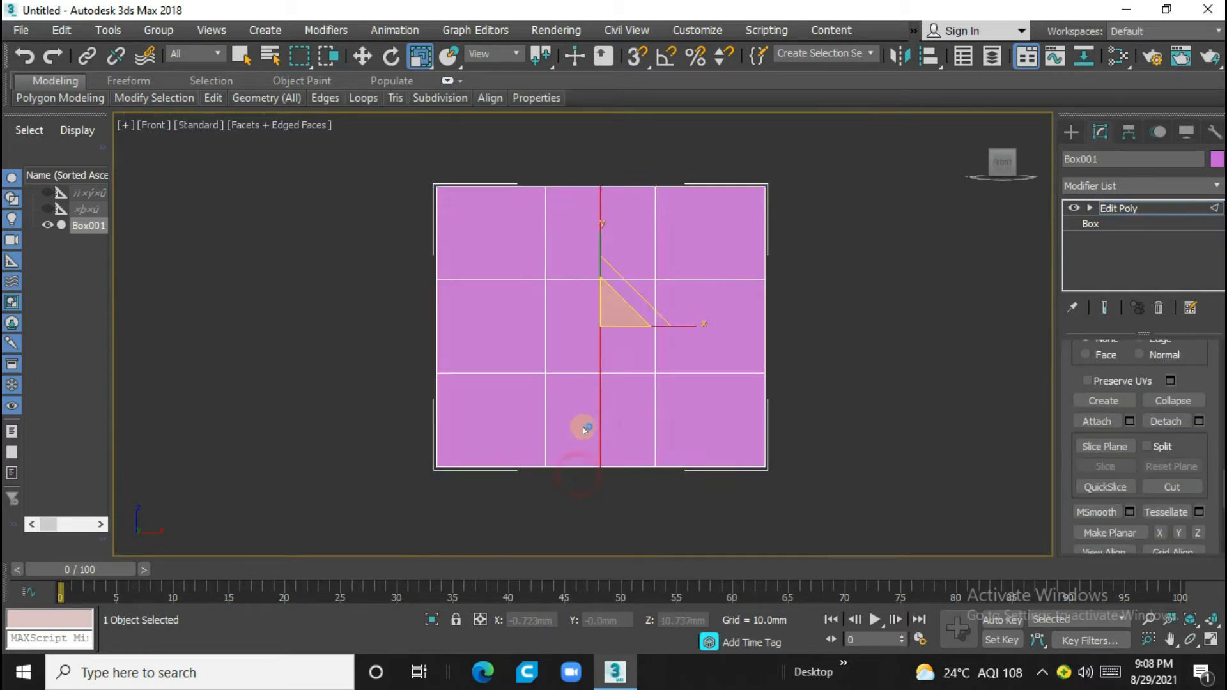
# Delete the right half of the box in the Front view, up to the centre edge loop
pyautogui.scroll(-2, 583, 444)
pyautogui.click(866, 184)
pyautogui.moveTo(619, 510); pyautogui.dragTo(619, 506)
pyautogui.press('Delete')
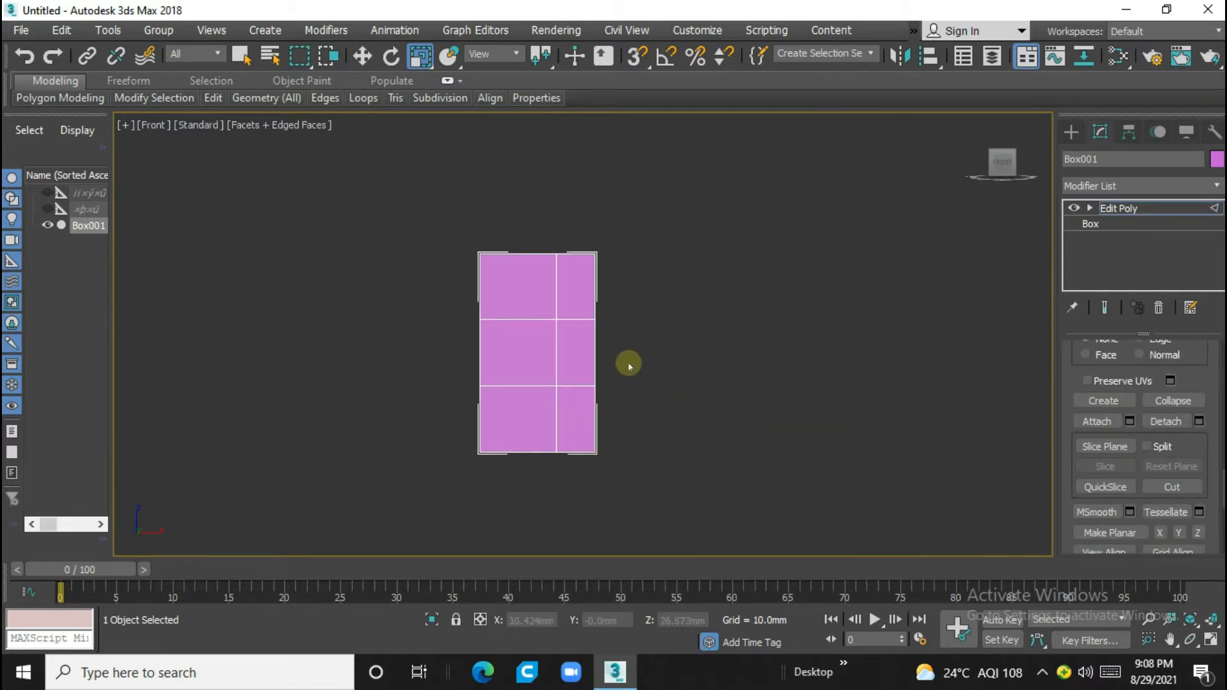
pyautogui.scroll(2, 629, 365)
pyautogui.click(1197, 183)
pyautogui.scroll(-5, 1138, 360)
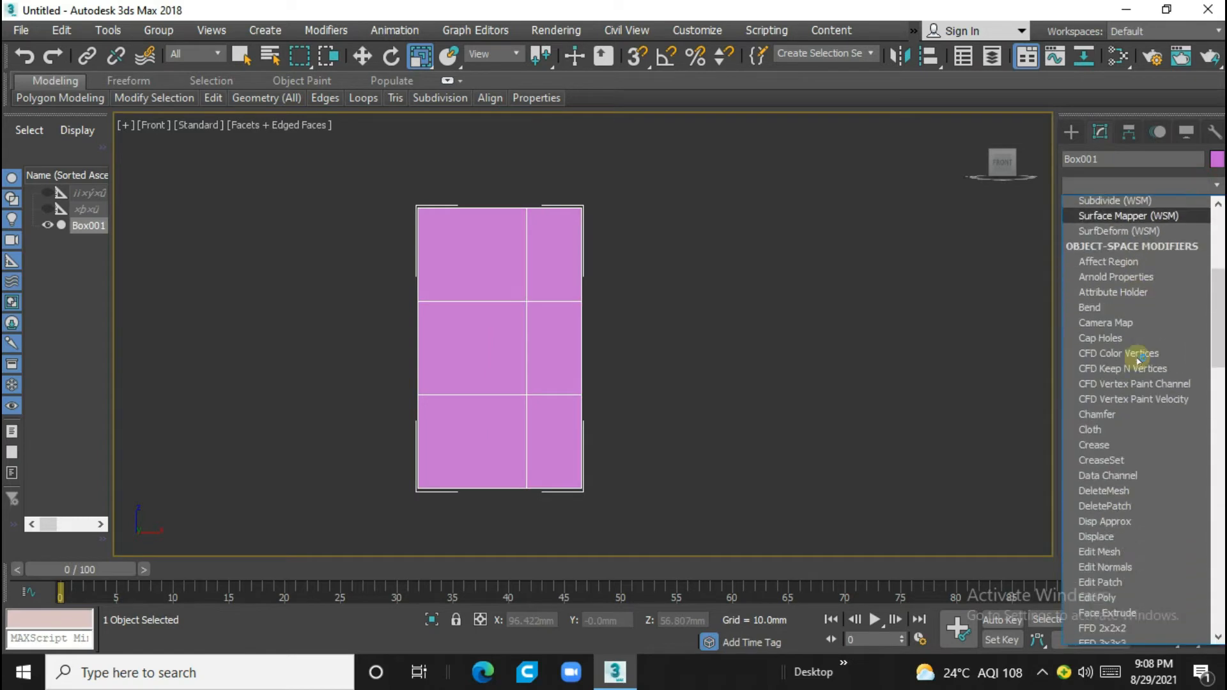
pyautogui.click(845, 306)
# In the Left view, select and delete all edges above the diagonal cut, leaving a triangular side profile
pyautogui.press('l')
pyautogui.scroll(2, 649, 309)
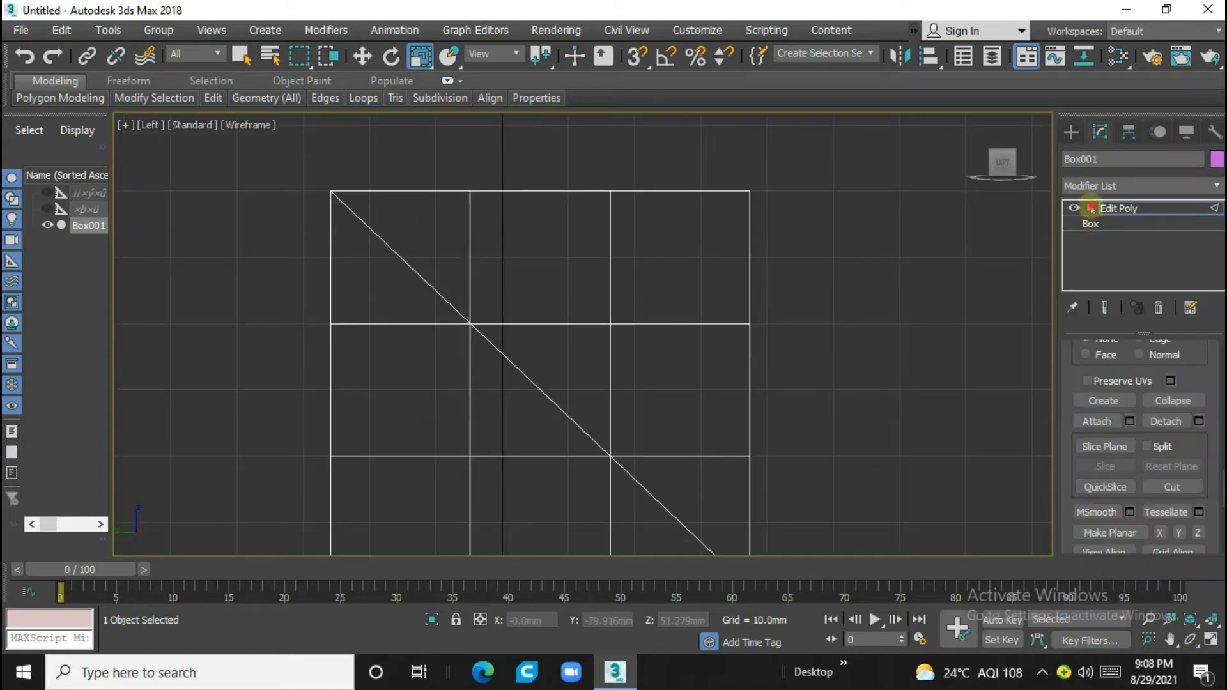
pyautogui.click(1088, 208)
pyautogui.press('2')
pyautogui.moveTo(821, 271); pyautogui.dragTo(884, 251)
pyautogui.keyDown('ctrl'); pyautogui.moveTo(594, 388); pyautogui.dragTo(595, 387); pyautogui.keyUp('ctrl')
pyautogui.keyDown('ctrl'); pyautogui.moveTo(678, 421); pyautogui.dragTo(792, 484); pyautogui.keyUp('ctrl')
pyautogui.press('Delete')
pyautogui.scroll(-3, 574, 309)
pyautogui.scroll(2, 572, 310)
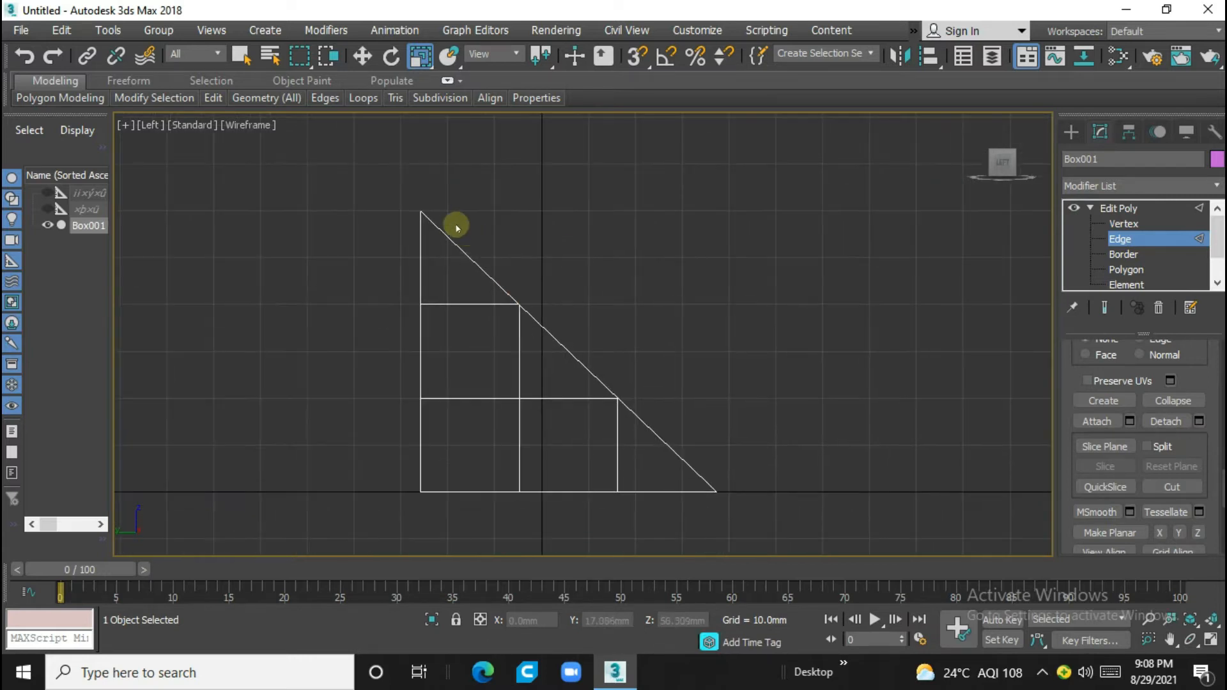
# Connect the horizontal edges of the profile's tallest column with a vertical edge loop midway between its sides
pyautogui.moveTo(485, 514); pyautogui.dragTo(484, 517)
pyautogui.rightClick(471, 451)
pyautogui.click(460, 511)
pyautogui.scroll(3, 460, 274)
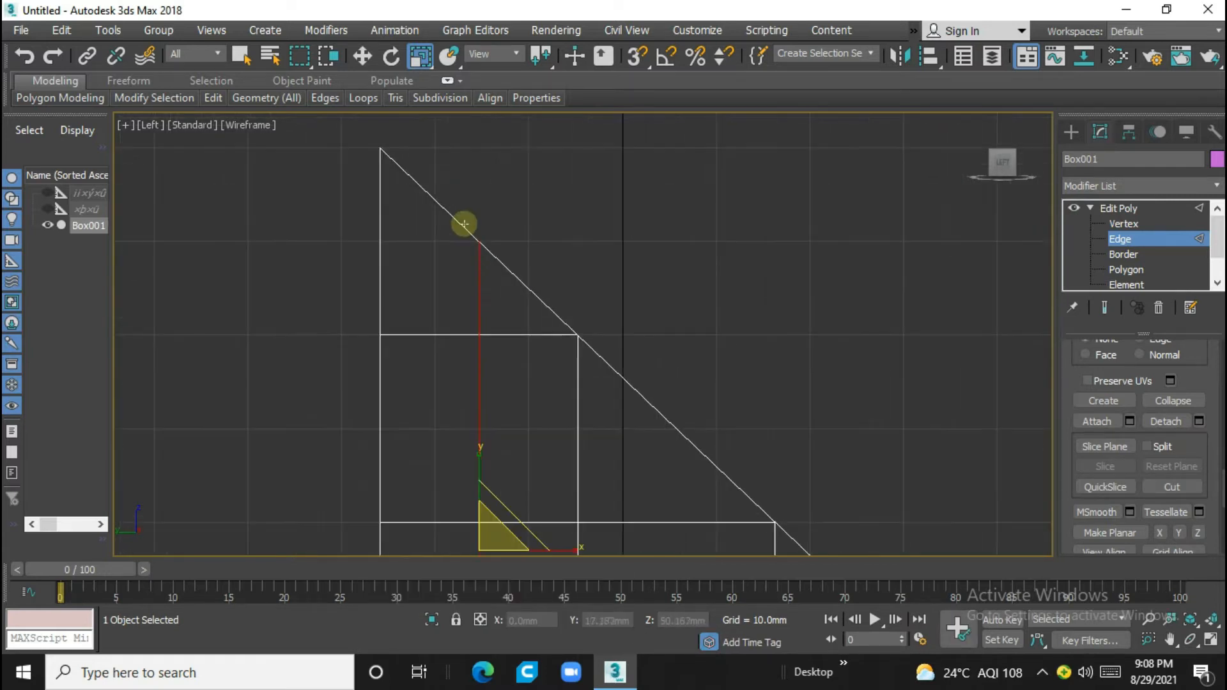
# Raise the two uppermost intermediate vertices on the slope so the profile bulges outward
pyautogui.press('1')
pyautogui.click(515, 279)
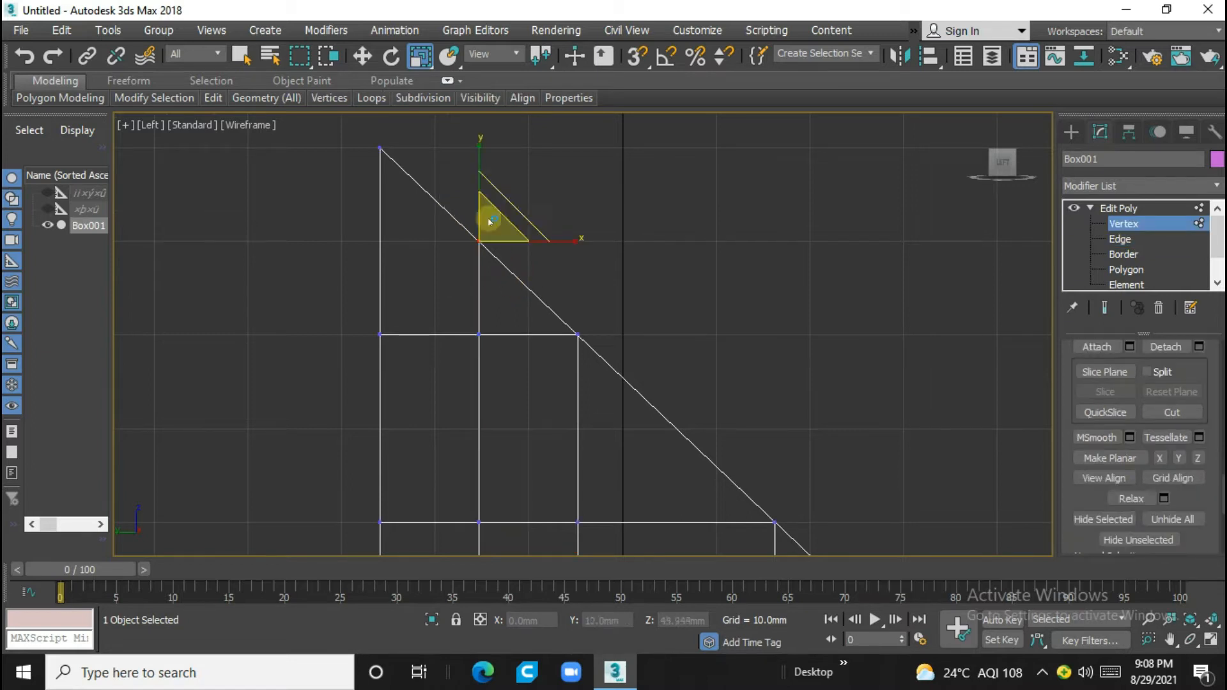
pyautogui.press('w')
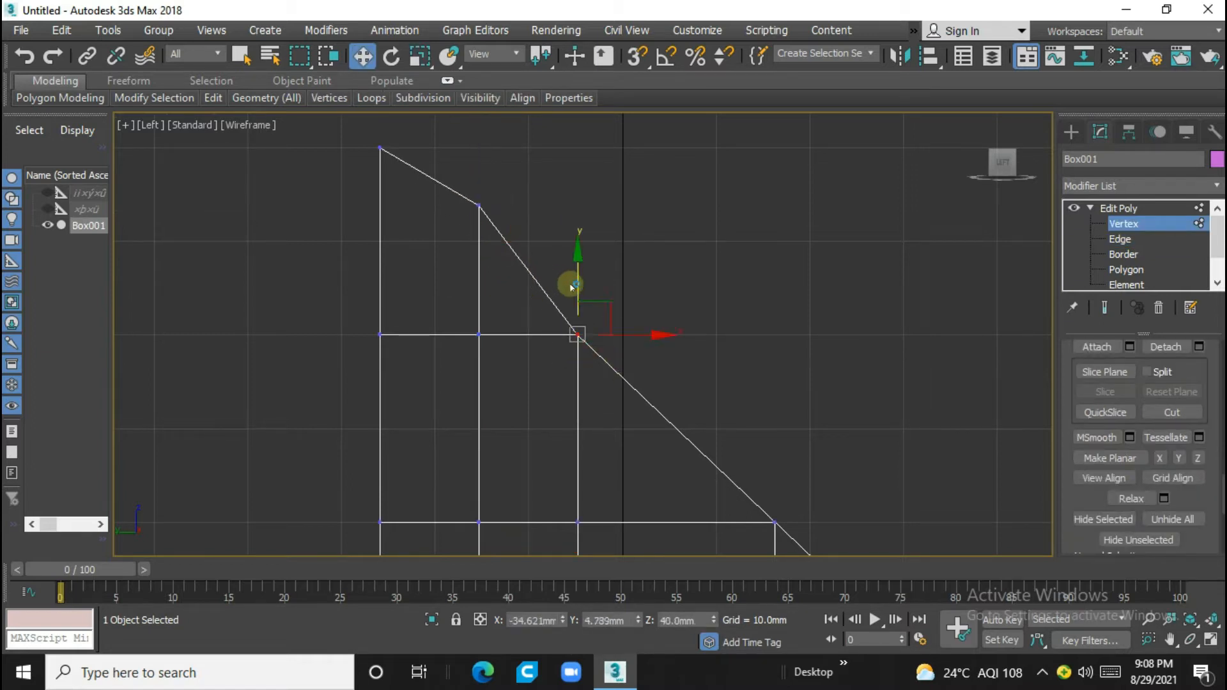
pyautogui.moveTo(580, 253); pyautogui.dragTo(586, 250)
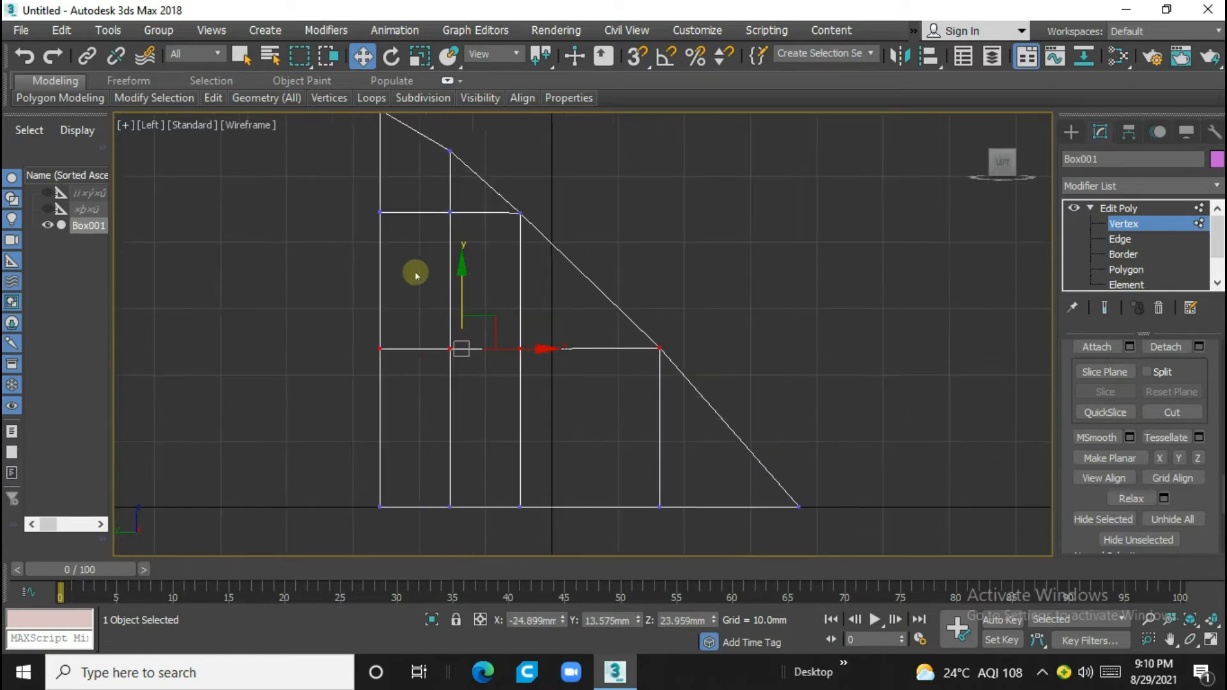
# Connect the vertical edges of the middle row with a horizontal edge loop and raise it slightly
pyautogui.press('2')
pyautogui.rightClick(483, 299)
pyautogui.click(460, 361)
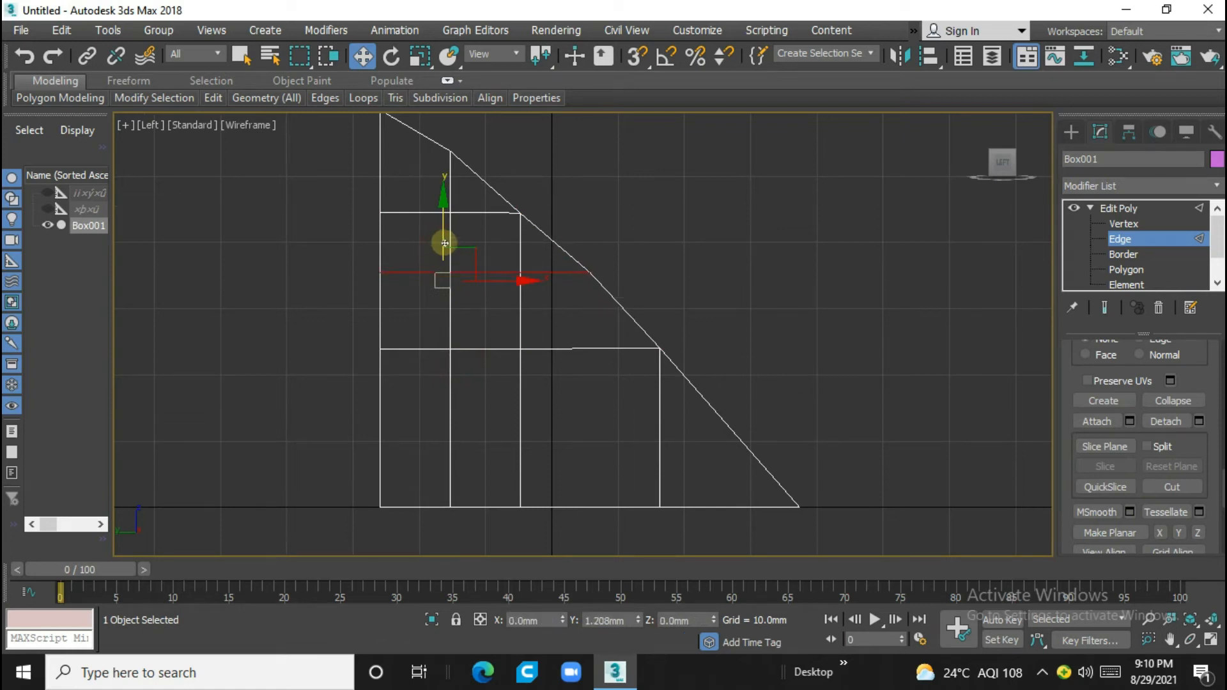
pyautogui.moveTo(444, 243); pyautogui.dragTo(445, 242)
pyautogui.scroll(1, 495, 250)
pyautogui.click(497, 252)
pyautogui.scroll(-1, 539, 259)
pyautogui.scroll(-1, 632, 347)
pyautogui.scroll(1, 583, 280)
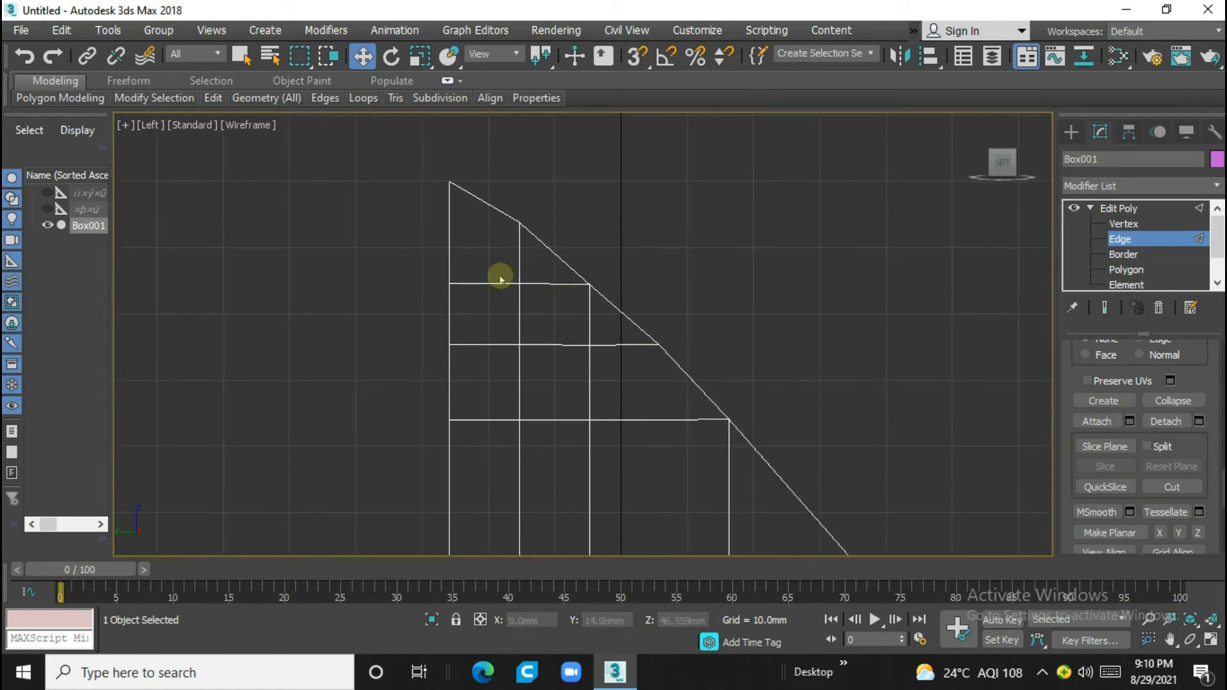
# Select the uppermost interior horizontal row of vertices and raise it slightly
pyautogui.press('1')
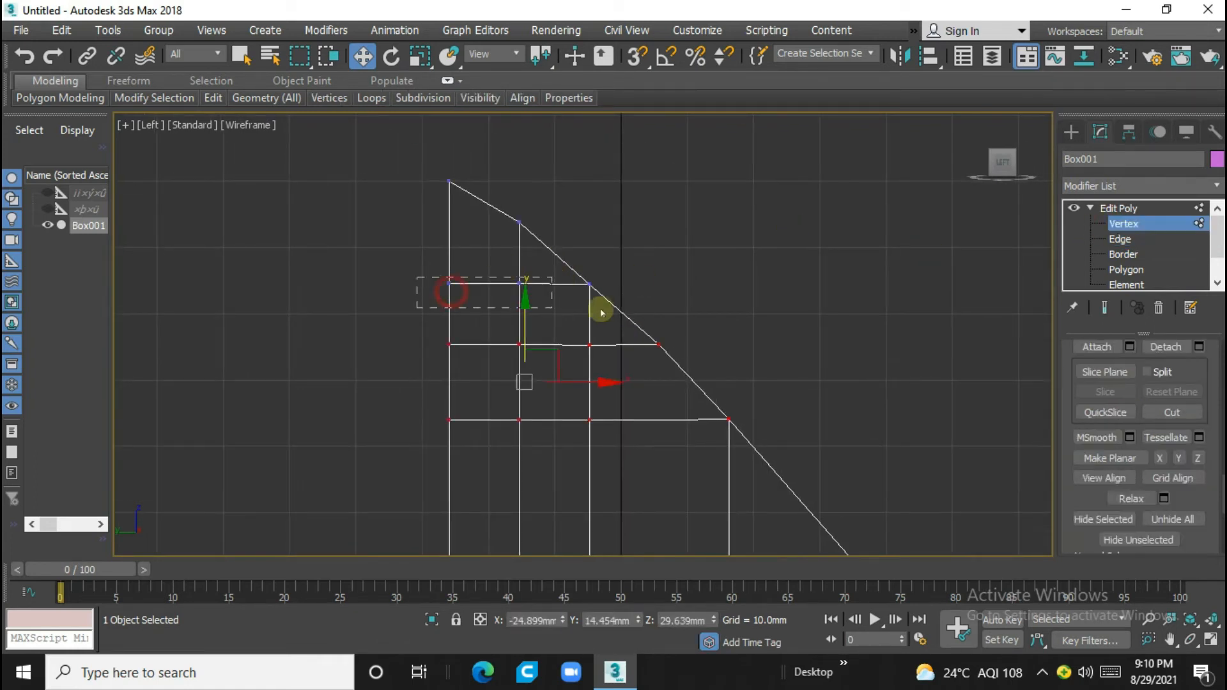
pyautogui.scroll(-2, 647, 276)
pyautogui.click(753, 313)
pyautogui.scroll(1, 754, 313)
# Apply a flipped Symmetry modifier along the X axis to rebuild the missing half of the mesh
pyautogui.press('f')
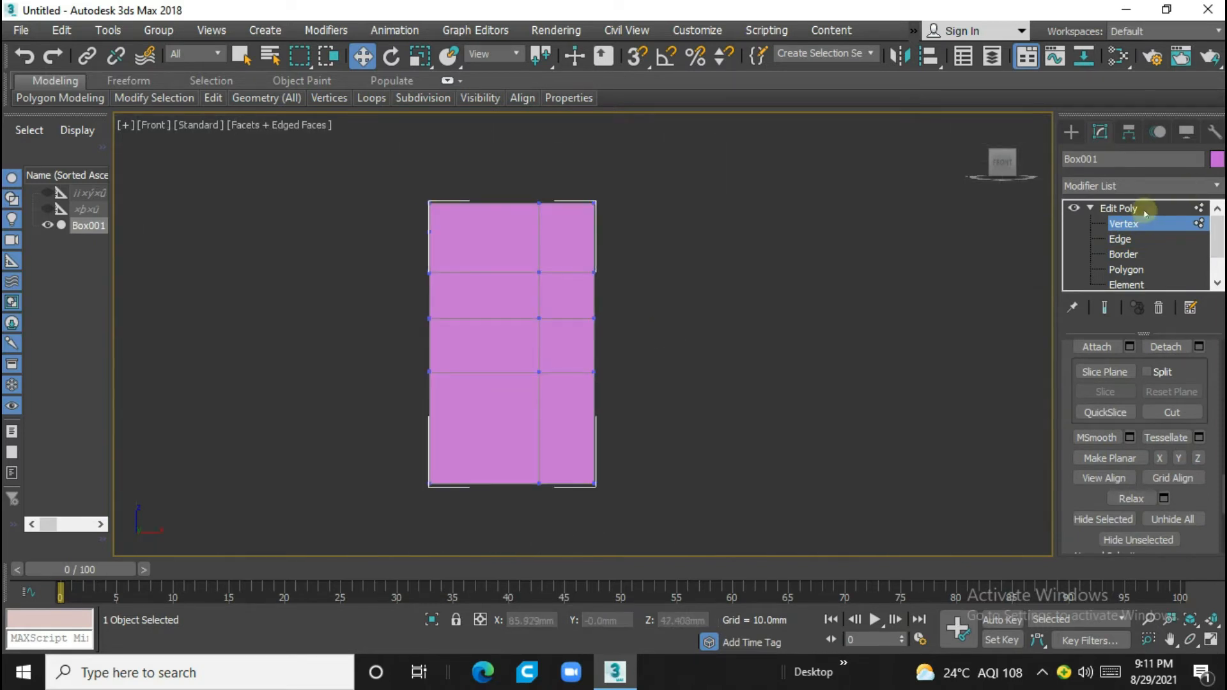
pyautogui.click(1125, 208)
pyautogui.click(1138, 185)
pyautogui.scroll(-10, 1133, 424)
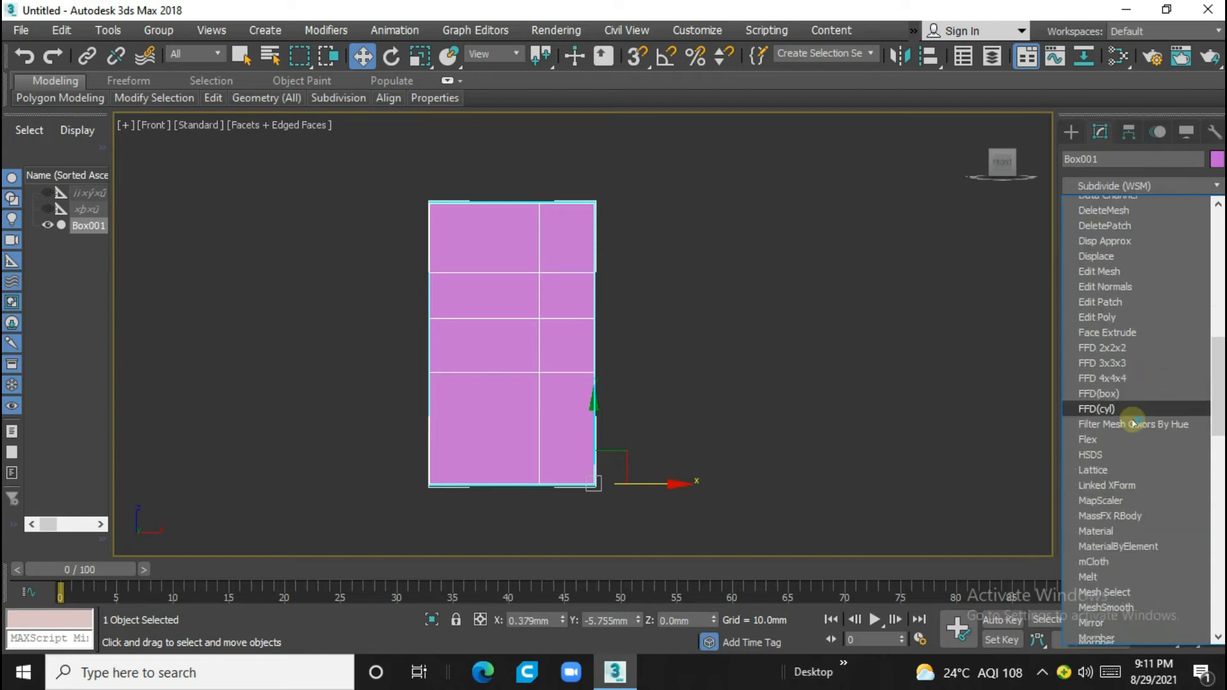
pyautogui.scroll(-5, 1133, 424)
pyautogui.click(1163, 438)
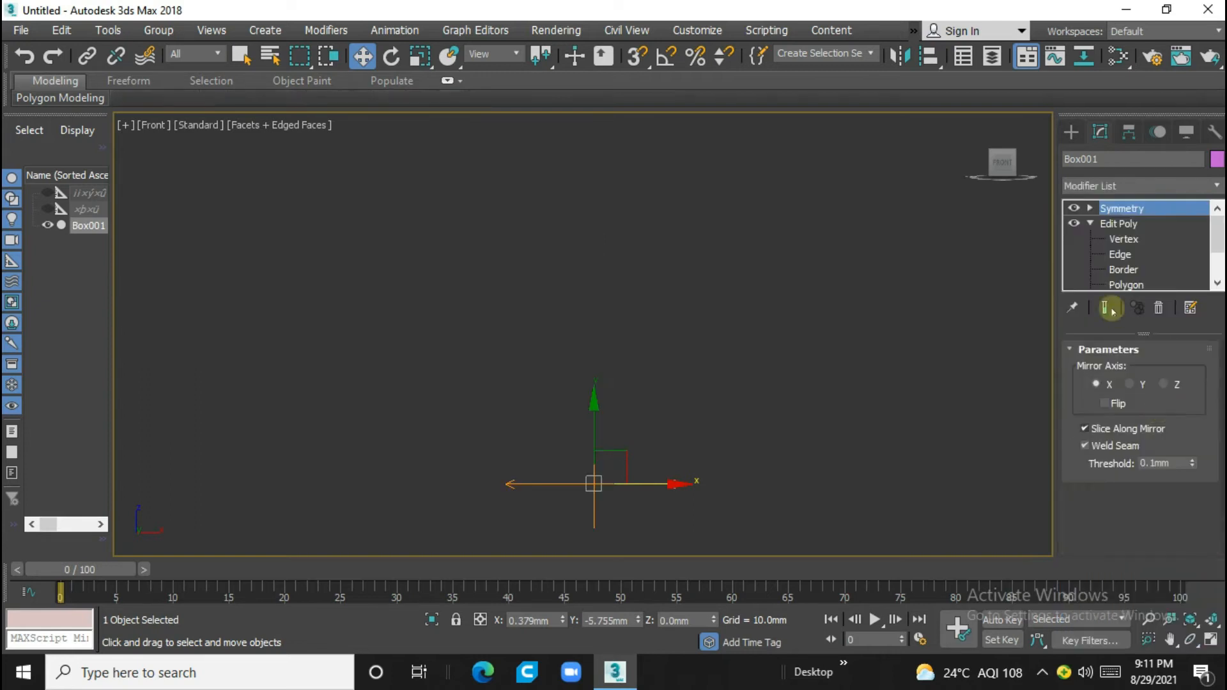
pyautogui.click(1109, 402)
pyautogui.press('z')
# Collapse the whole modifier stack into an Editable Poly
pyautogui.rightClick(1131, 208)
pyautogui.click(1042, 387)
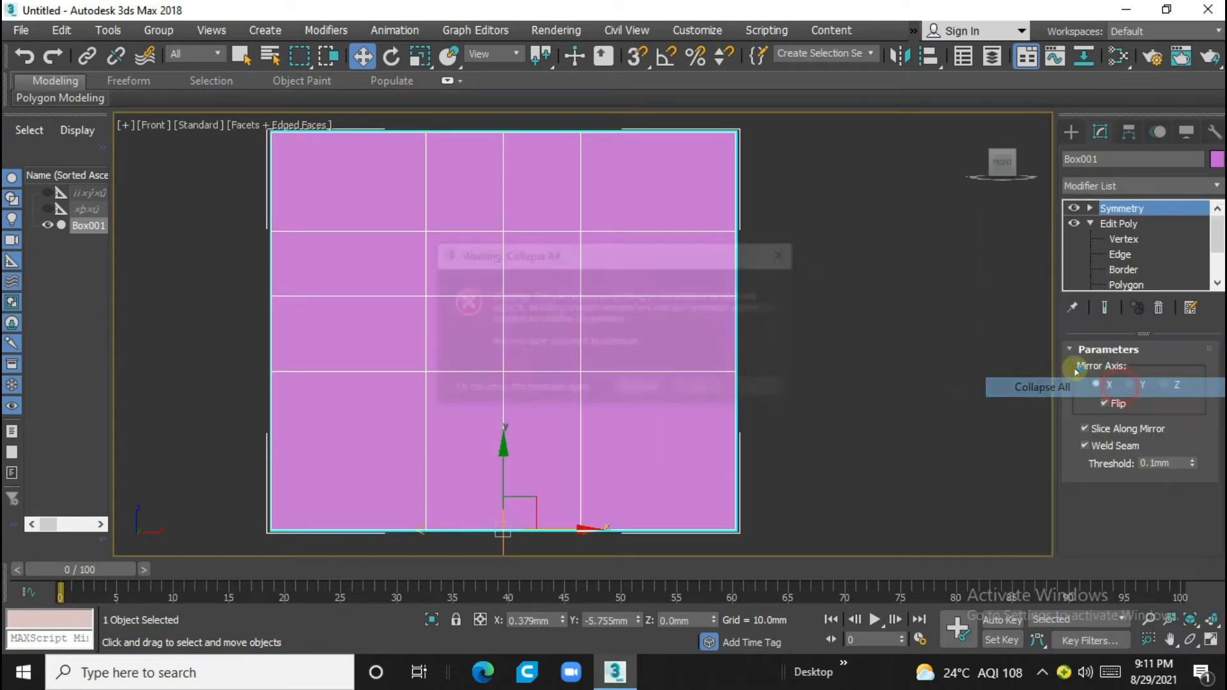
pyautogui.click(703, 389)
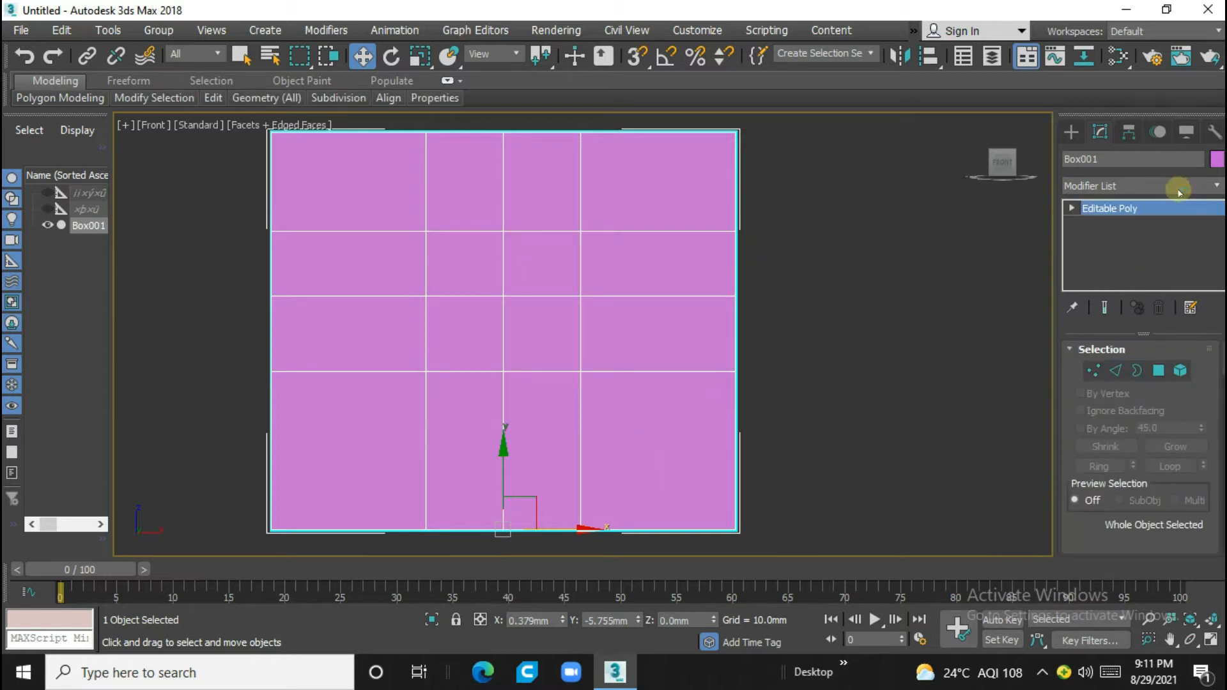
# Add an FFD 3x3x3 modifier to the mesh and activate its Control Points level
pyautogui.click(1179, 187)
pyautogui.scroll(-12, 1162, 255)
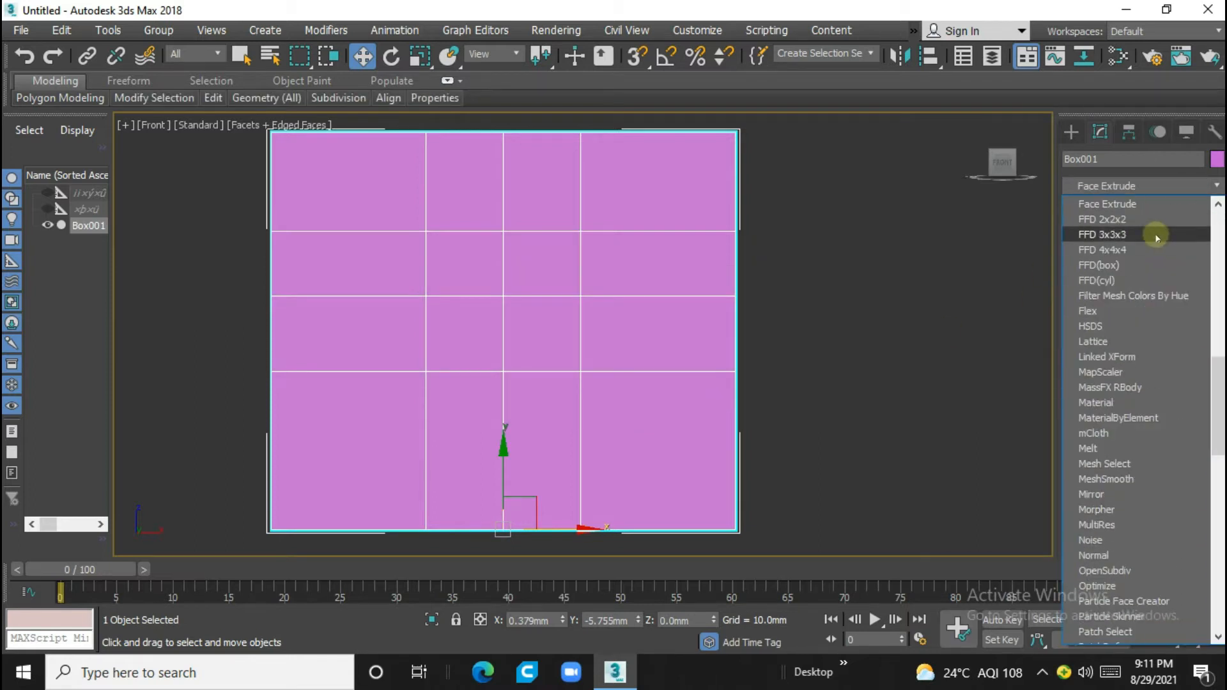
pyautogui.click(1163, 233)
pyautogui.click(1110, 223)
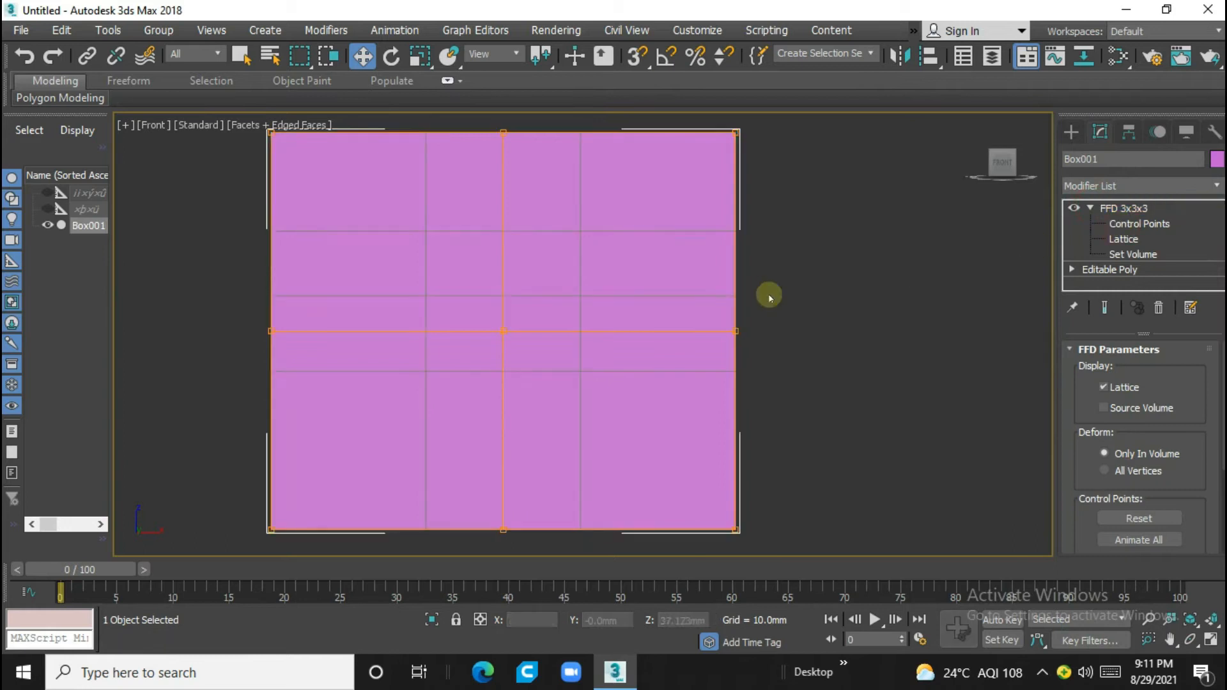
# Change the object's colour to grey
pyautogui.scroll(-2, 771, 295)
pyautogui.scroll(1, 728, 299)
pyautogui.scroll(-1, 728, 299)
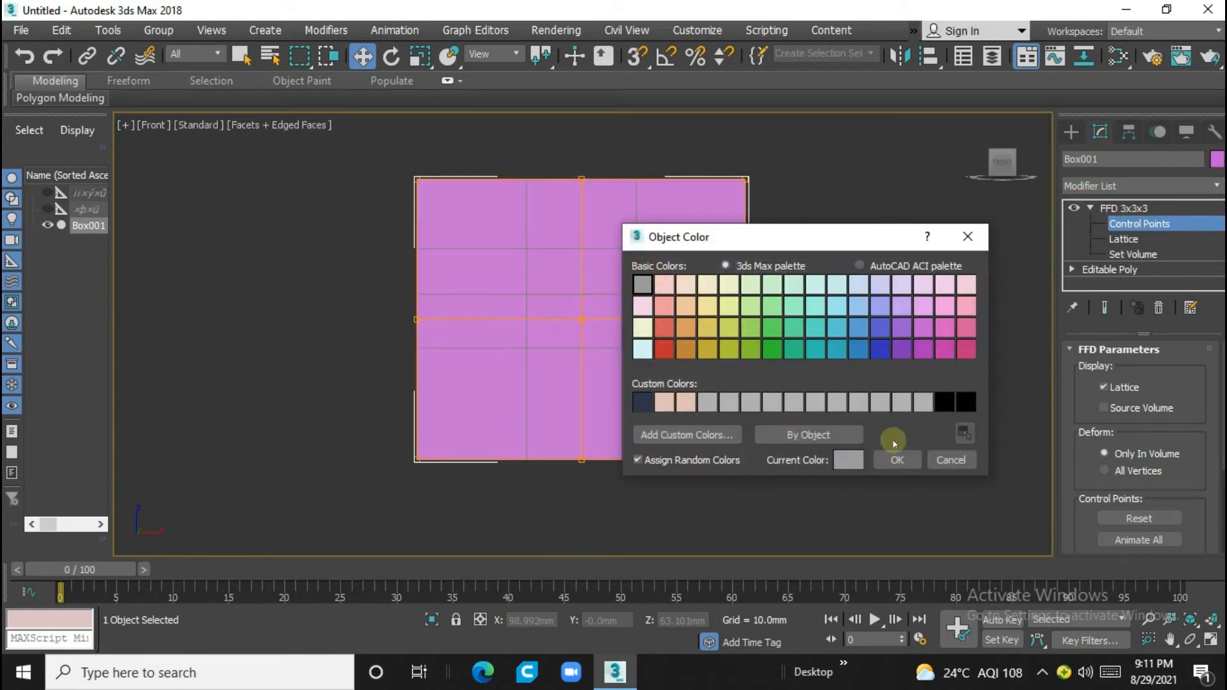
pyautogui.click(896, 459)
# In the wireframe Left view, raise the top and middle rows of FFD control points in the centre and right columns
pyautogui.press('l')
pyautogui.press('F3')
pyautogui.moveTo(618, 305); pyautogui.dragTo(622, 341, button='middle')
pyautogui.scroll(-2, 622, 341)
pyautogui.moveTo(572, 194); pyautogui.dragTo(811, 275)
pyautogui.moveTo(621, 306); pyautogui.dragTo(626, 338, button='middle')
pyautogui.moveTo(691, 221); pyautogui.dragTo(720, 146)
pyautogui.scroll(-2, 677, 254)
pyautogui.moveTo(682, 266); pyautogui.dragTo(676, 246, button='middle')
pyautogui.moveTo(681, 299); pyautogui.dragTo(695, 264)
# Shift the top and middle rows of control points in the centre and right columns outward to the right
pyautogui.moveTo(753, 306); pyautogui.dragTo(767, 312)
pyautogui.hotkey('ctrl', 'z')
pyautogui.moveTo(604, 161); pyautogui.dragTo(696, 321)
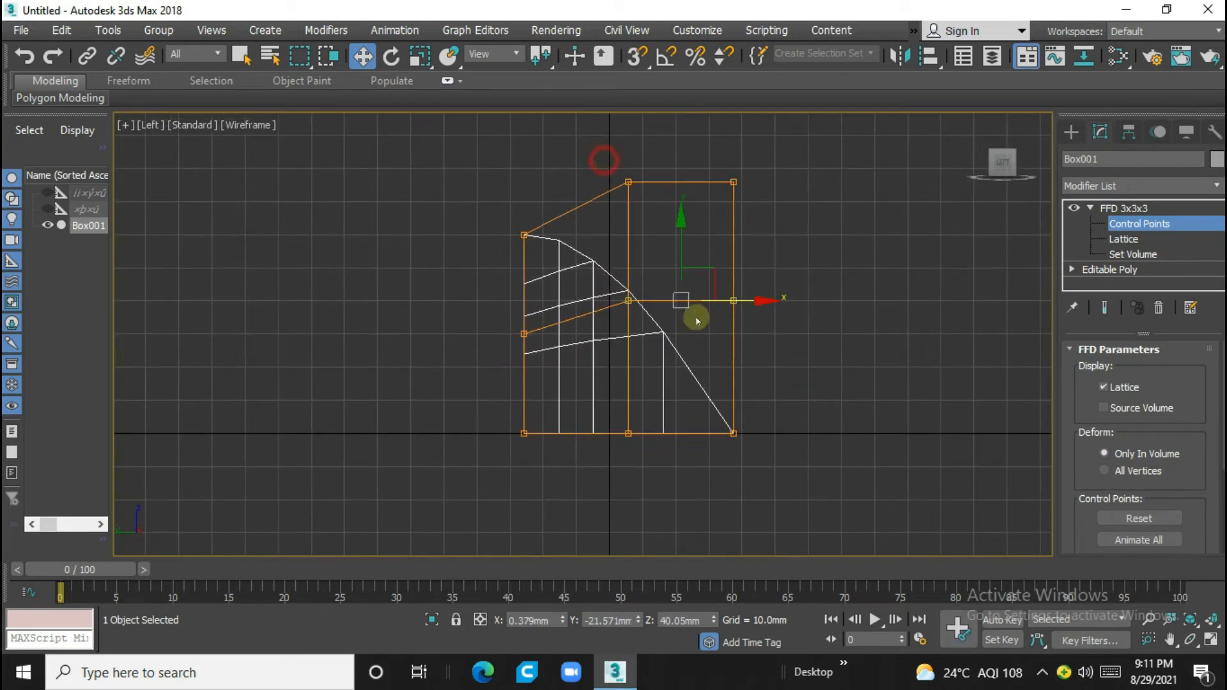
pyautogui.moveTo(742, 254); pyautogui.dragTo(775, 265)
pyautogui.moveTo(711, 214)
pyautogui.mouseDown()
pyautogui.moveTo(715, 241)
pyautogui.moveTo(716, 218)
pyautogui.mouseUp()
# Raise the upper-left FFD control points in the Left view to about Z 66.24 mm
pyautogui.moveTo(560, 359); pyautogui.dragTo(578, 441, button='middle')
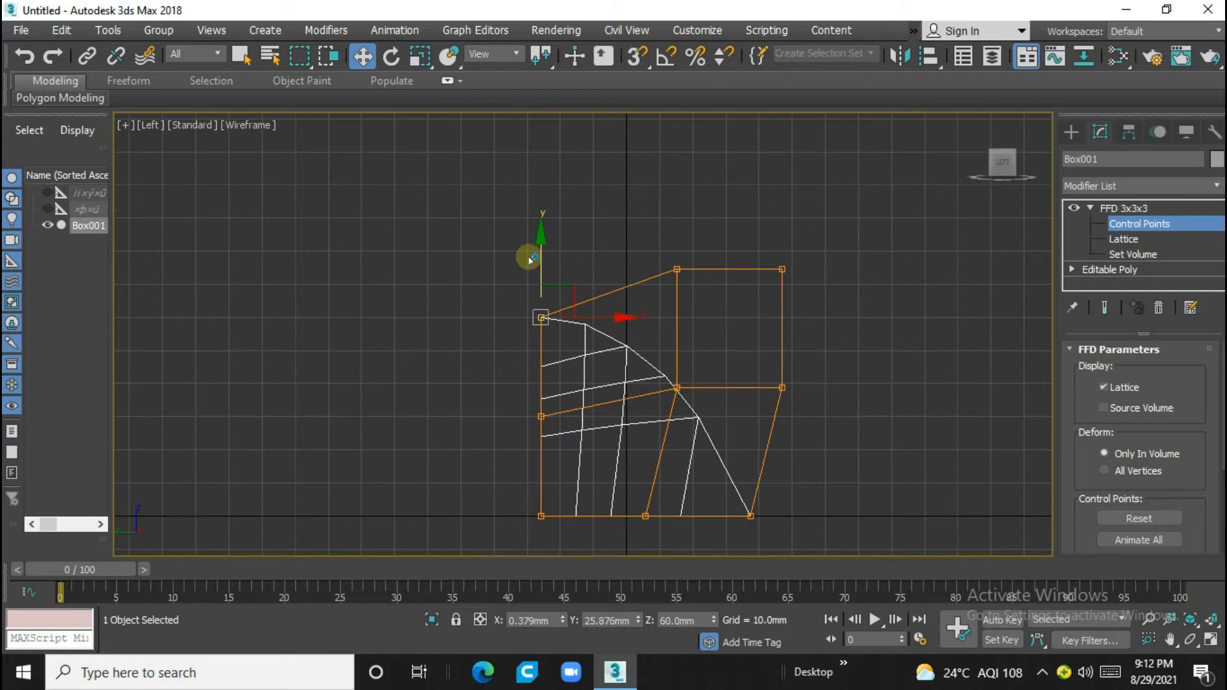
pyautogui.moveTo(542, 253); pyautogui.dragTo(545, 244)
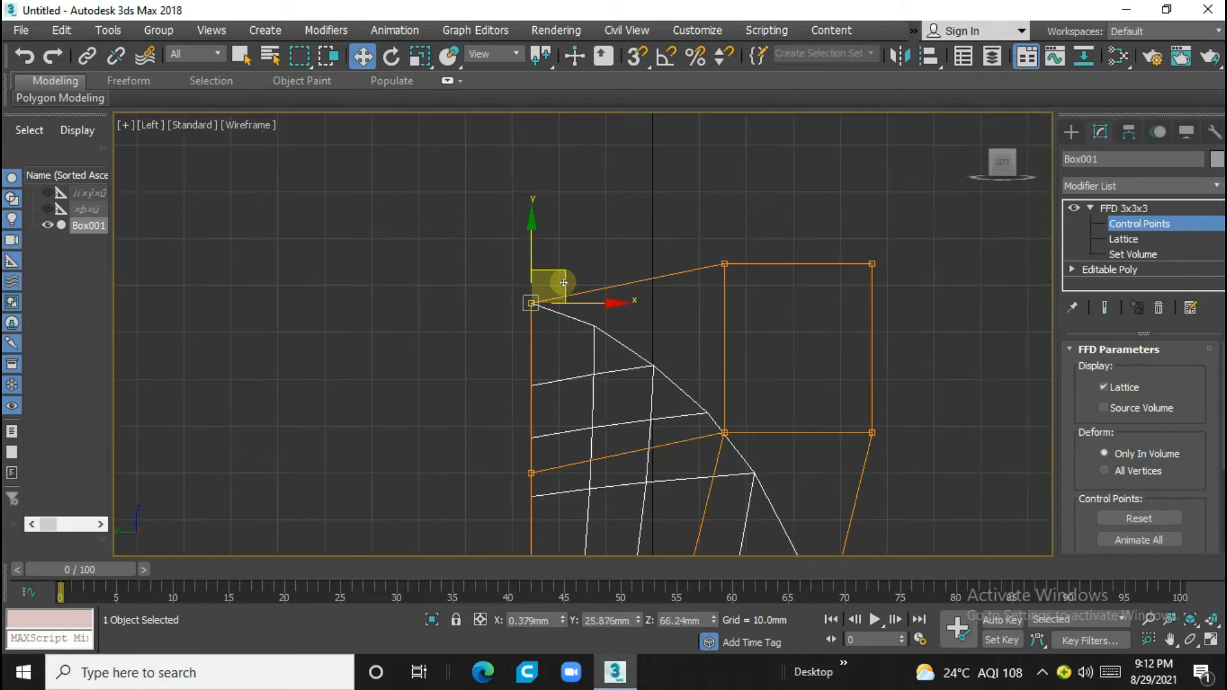
# Raise the centre FFD control point of the upper-left lattice edge in the Left view to about Z 67.33 mm
pyautogui.press('f')
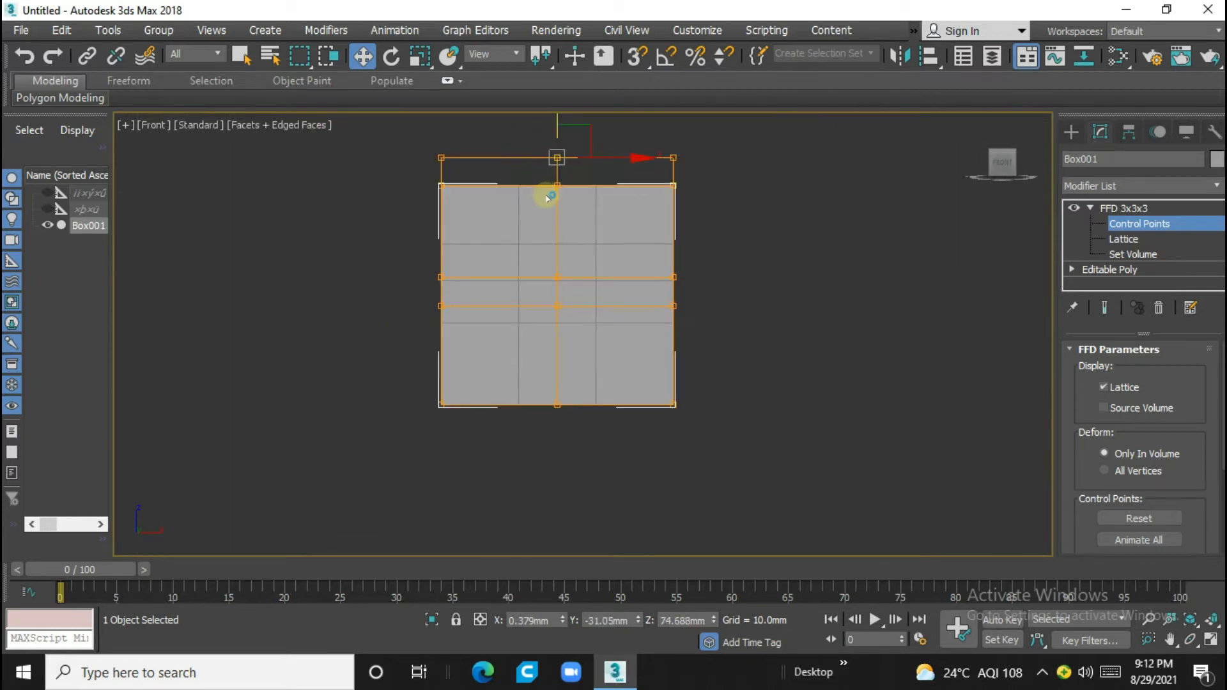
pyautogui.press('l')
pyautogui.keyDown('alt'); pyautogui.moveTo(574, 292); pyautogui.dragTo(481, 318, button='middle'); pyautogui.keyUp('alt')
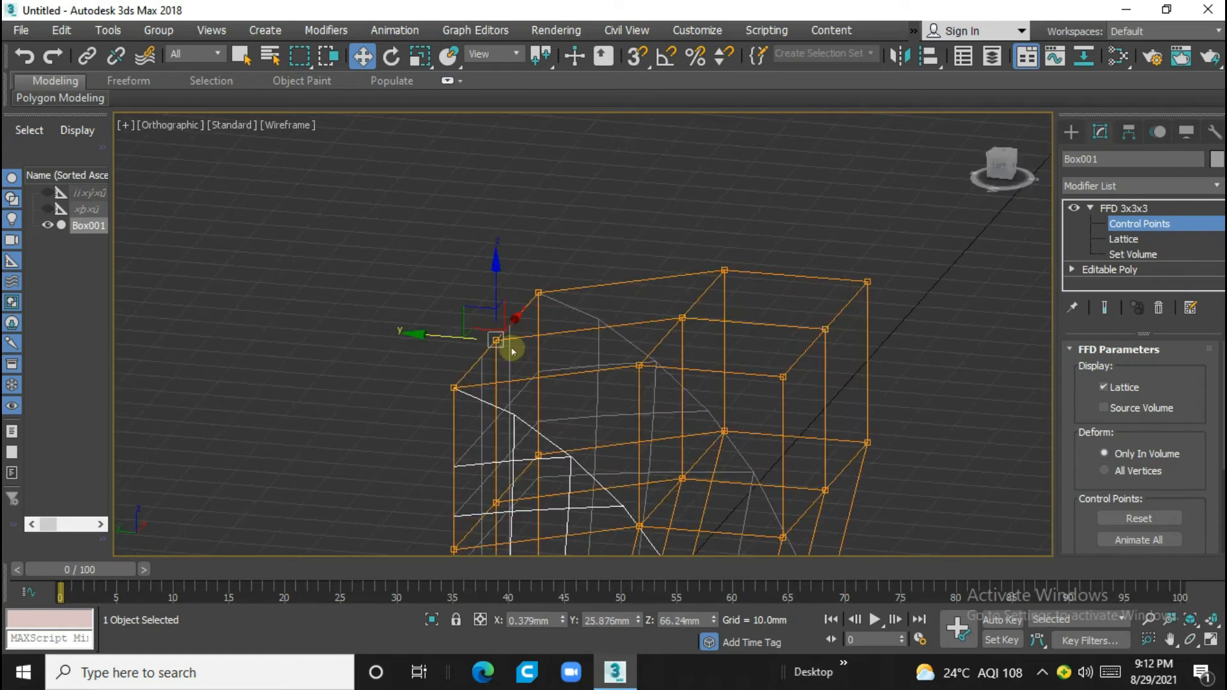
pyautogui.press('l')
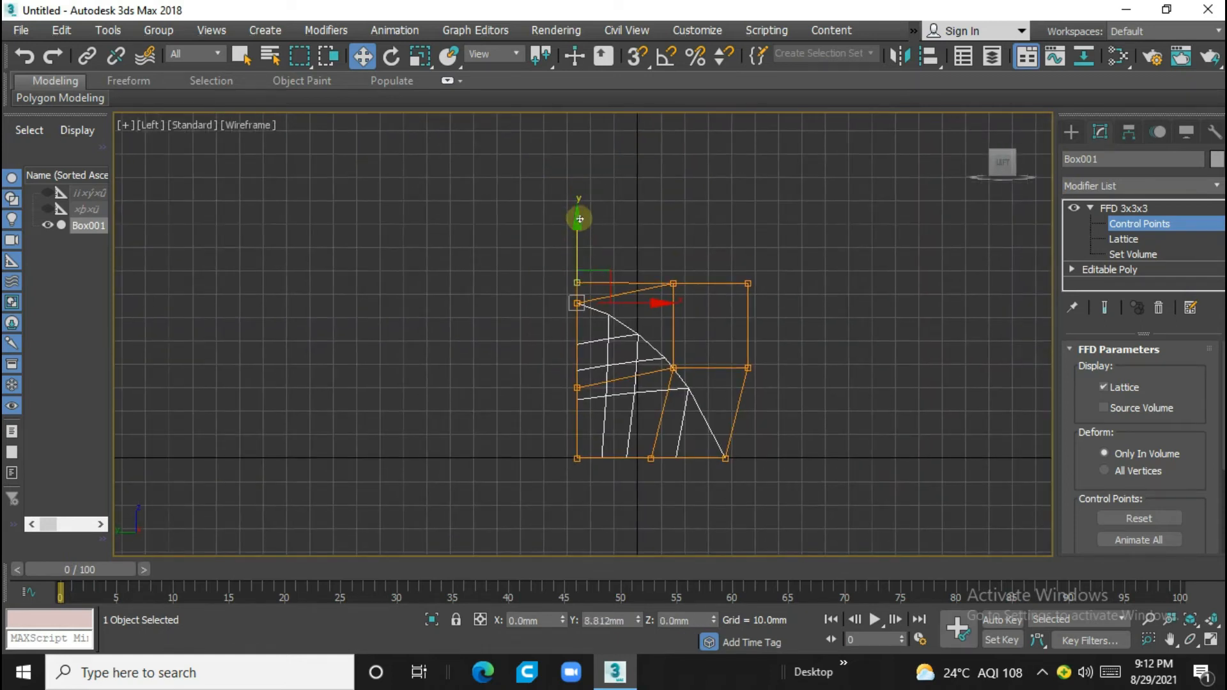
pyautogui.scroll(5, 584, 237)
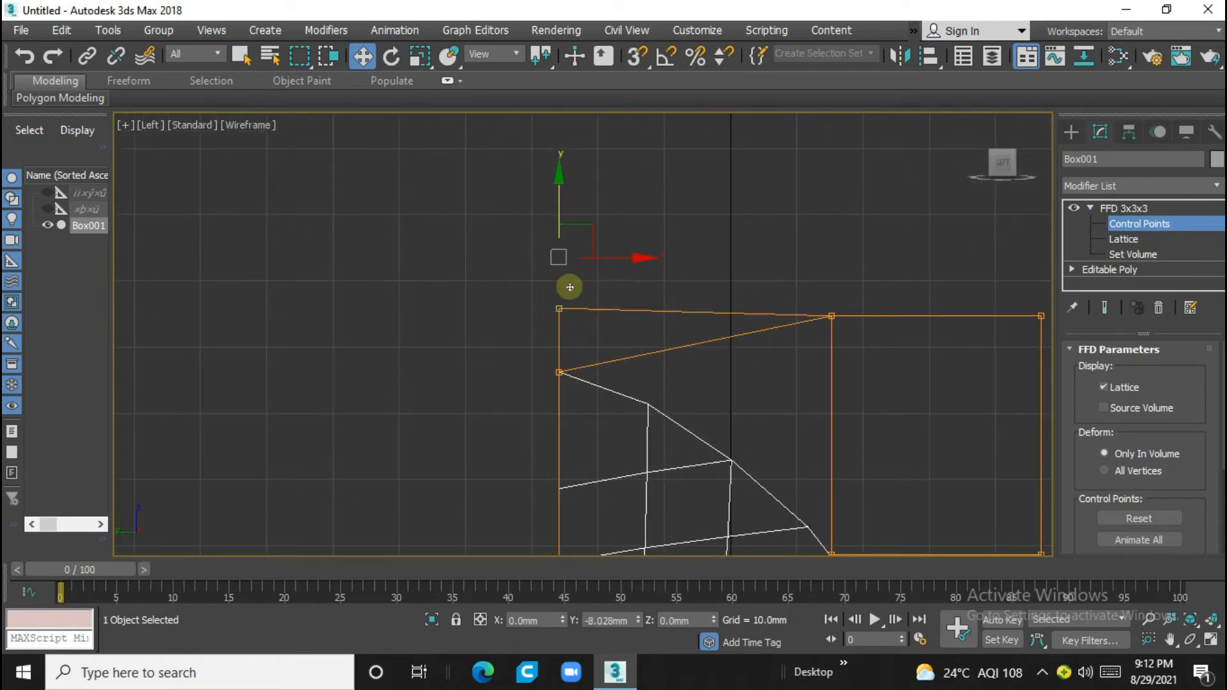
# Collapse the FFD 3x3x3 modifier into the Editable Poly
pyautogui.press('f')
pyautogui.rightClick(1179, 208)
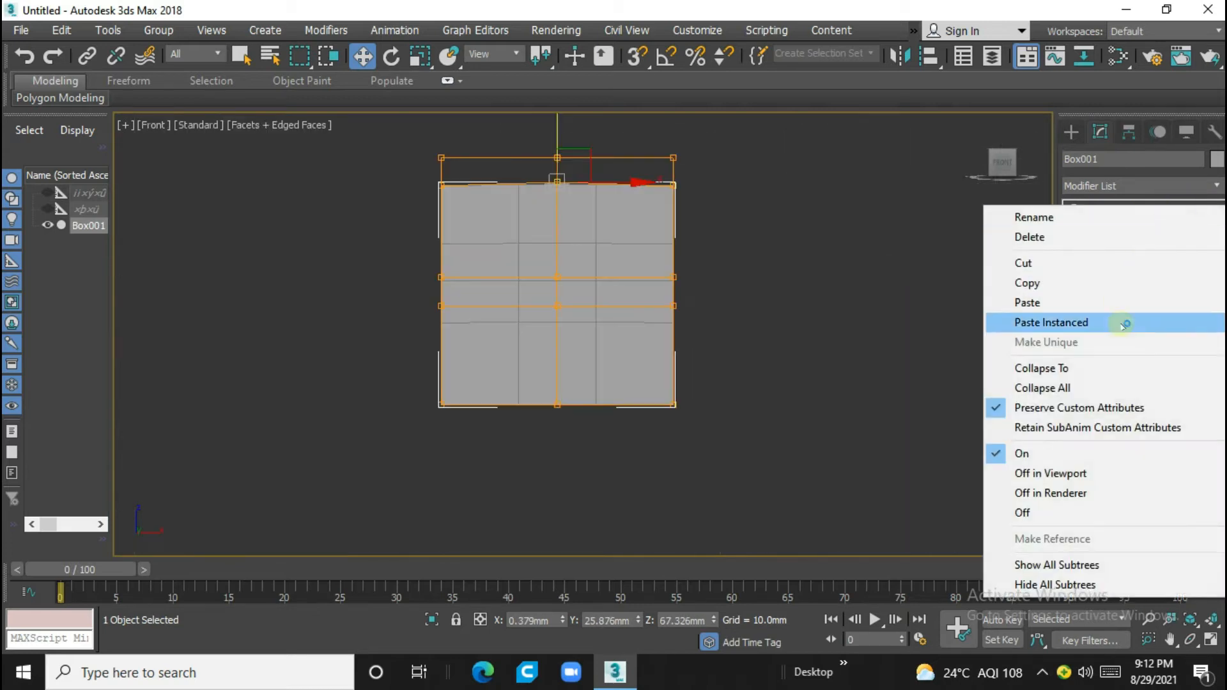
pyautogui.click(1019, 367)
pyautogui.press('Return')
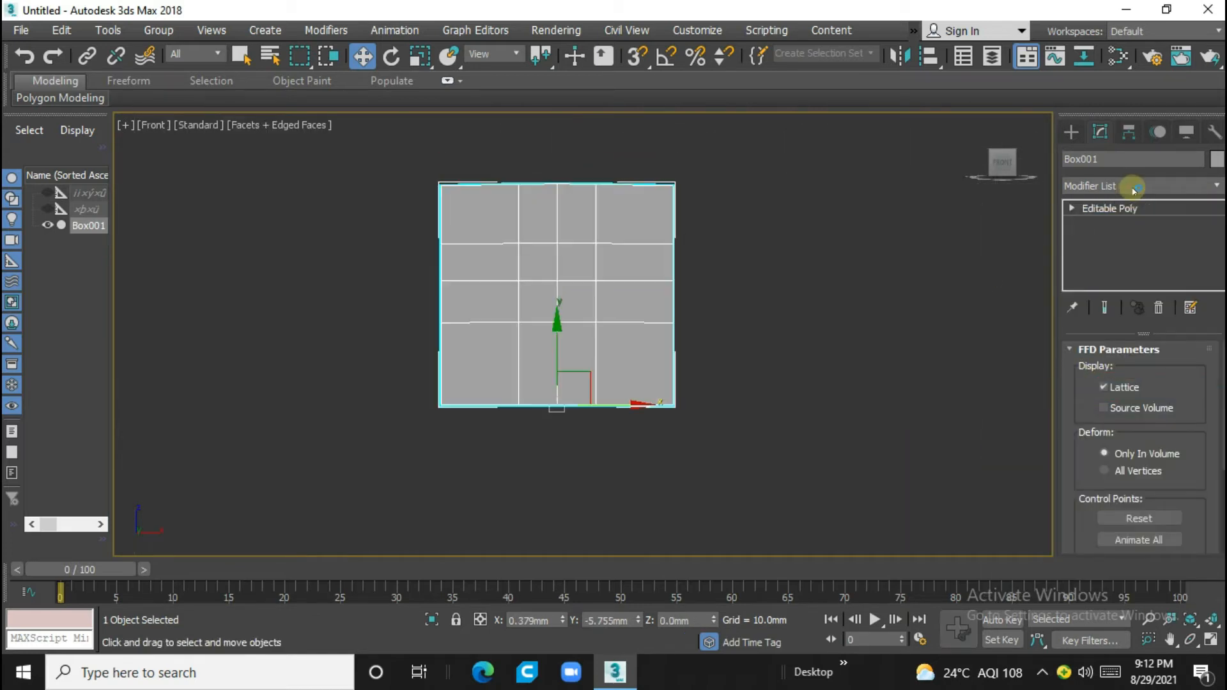
# Add a TurboSmooth modifier to the model and check the smoothed form in the Perspective view
pyautogui.click(1128, 185)
pyautogui.scroll(-3, 1118, 307)
pyautogui.scroll(-15, 1150, 329)
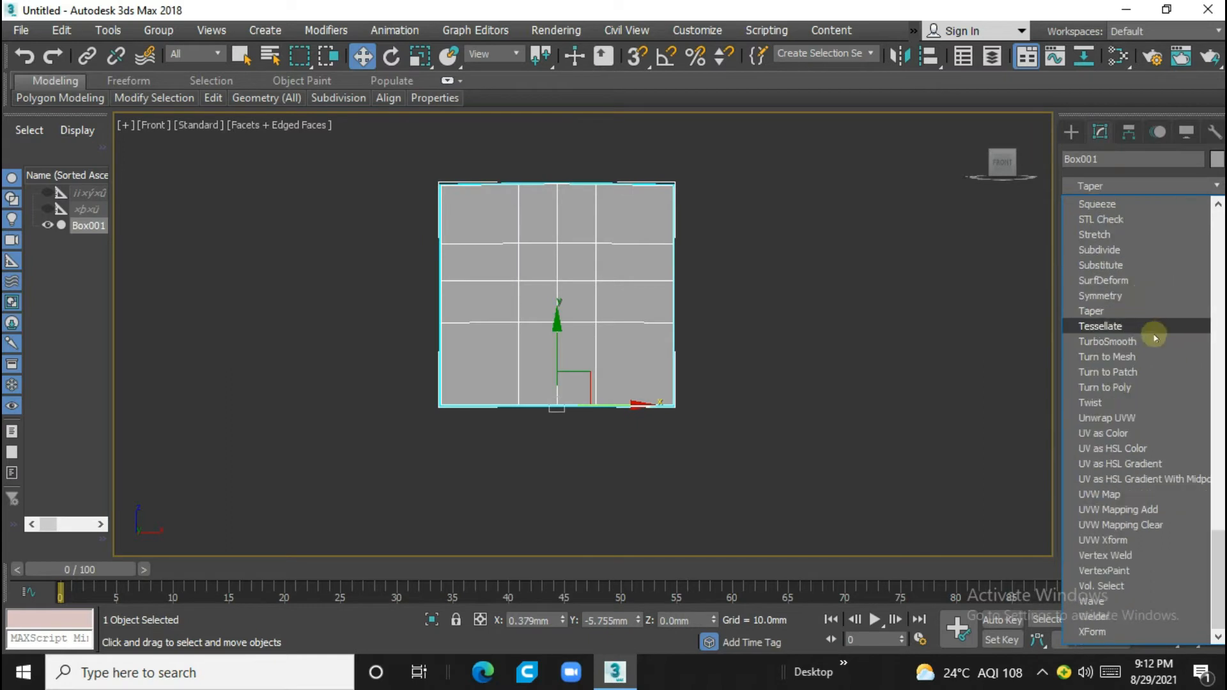
pyautogui.click(1150, 340)
pyautogui.scroll(1, 652, 254)
pyautogui.scroll(-1, 652, 255)
pyautogui.press('p')
pyautogui.scroll(-1, 647, 260)
pyautogui.keyDown('alt'); pyautogui.moveTo(643, 259); pyautogui.dragTo(597, 252, button='middle'); pyautogui.keyUp('alt')
pyautogui.scroll(2, 598, 253)
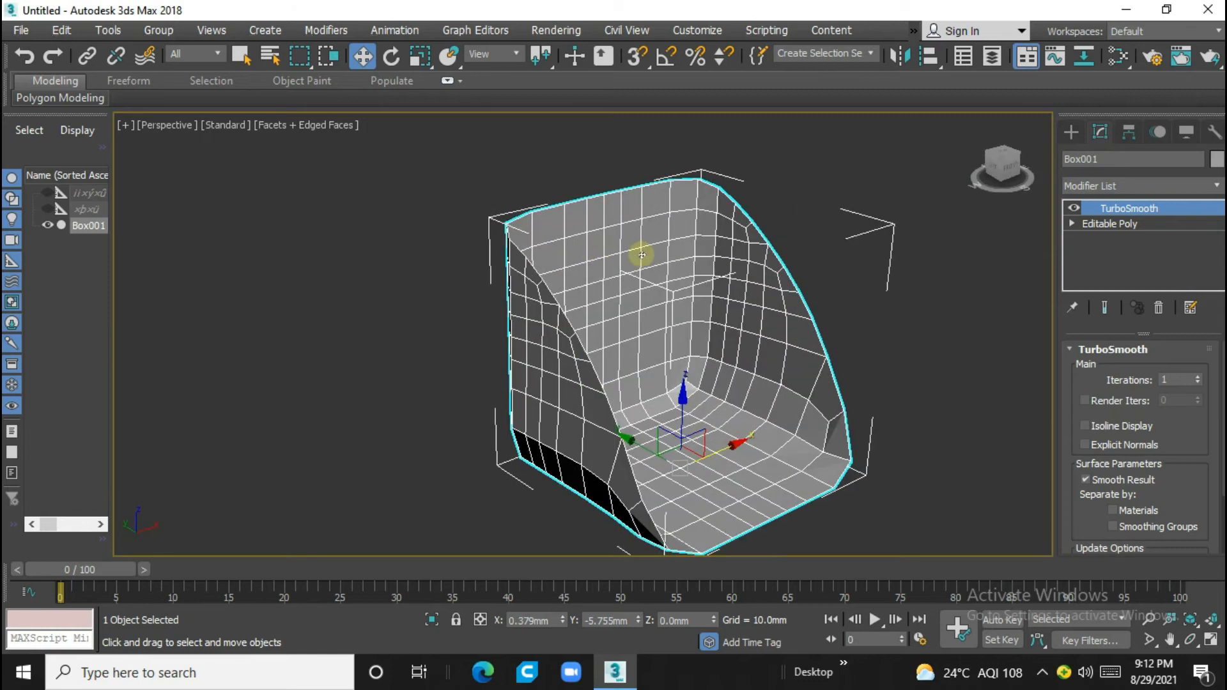
# Add an FFD 3x3x3 modifier above TurboSmooth and frame its lattice in the Left view
pyautogui.click(1198, 186)
pyautogui.scroll(-3, 1169, 277)
pyautogui.press('f')
pyautogui.click(1159, 238)
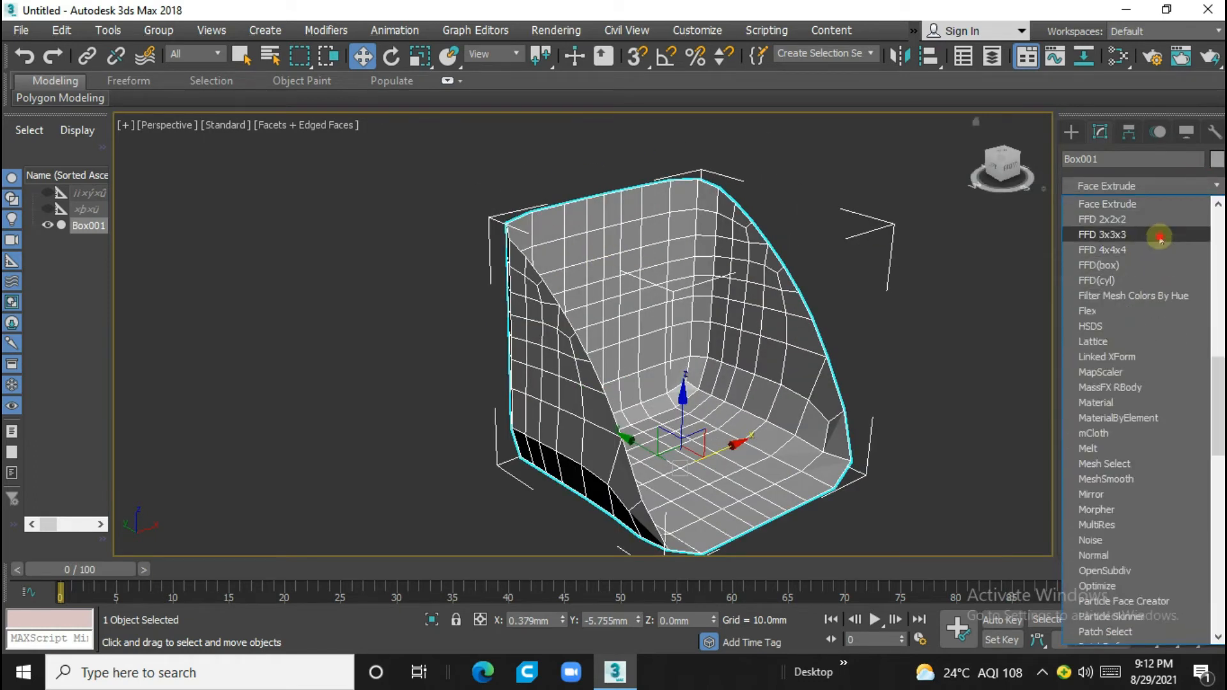
pyautogui.press('l')
pyautogui.moveTo(607, 368); pyautogui.dragTo(592, 283, button='middle')
pyautogui.scroll(-2, 593, 283)
pyautogui.scroll(2, 593, 285)
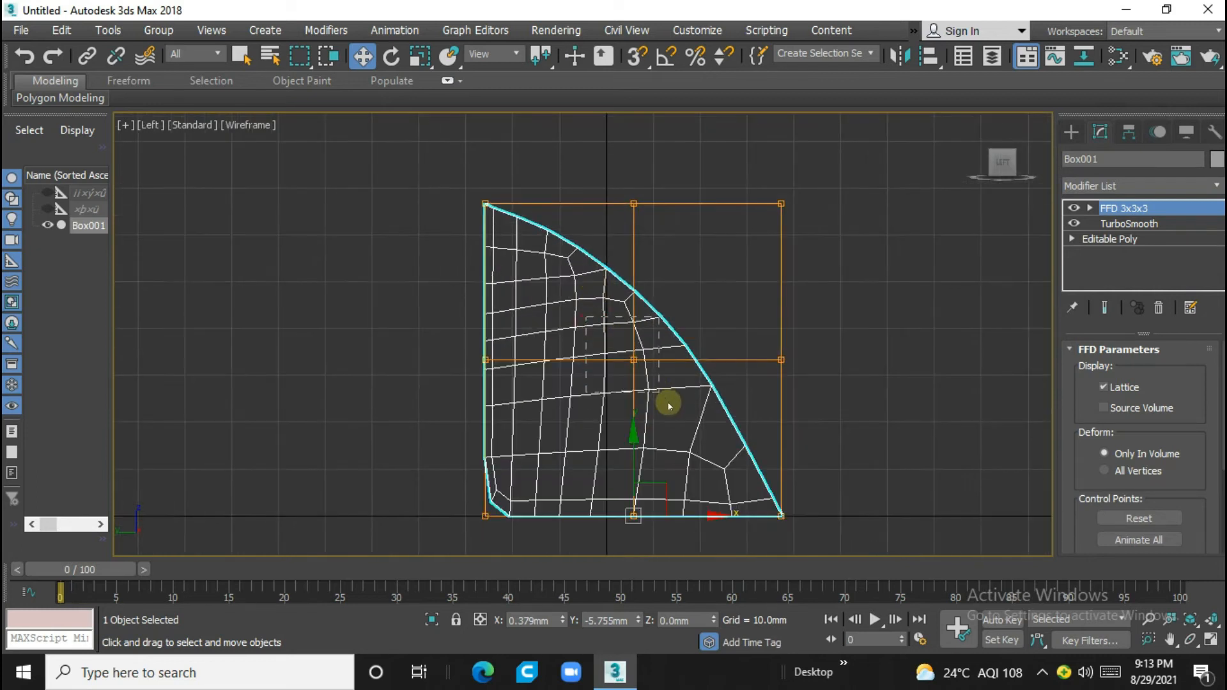
# Enter the FFD control point level and scale the mid-height side control points inward along X in the Front view
pyautogui.click(1090, 208)
pyautogui.click(1138, 223)
pyautogui.click(633, 360)
pyautogui.press('f')
pyautogui.moveTo(602, 310); pyautogui.dragTo(605, 465, button='middle')
pyautogui.scroll(2, 605, 466)
pyautogui.scroll(-2, 605, 465)
pyautogui.press('r')
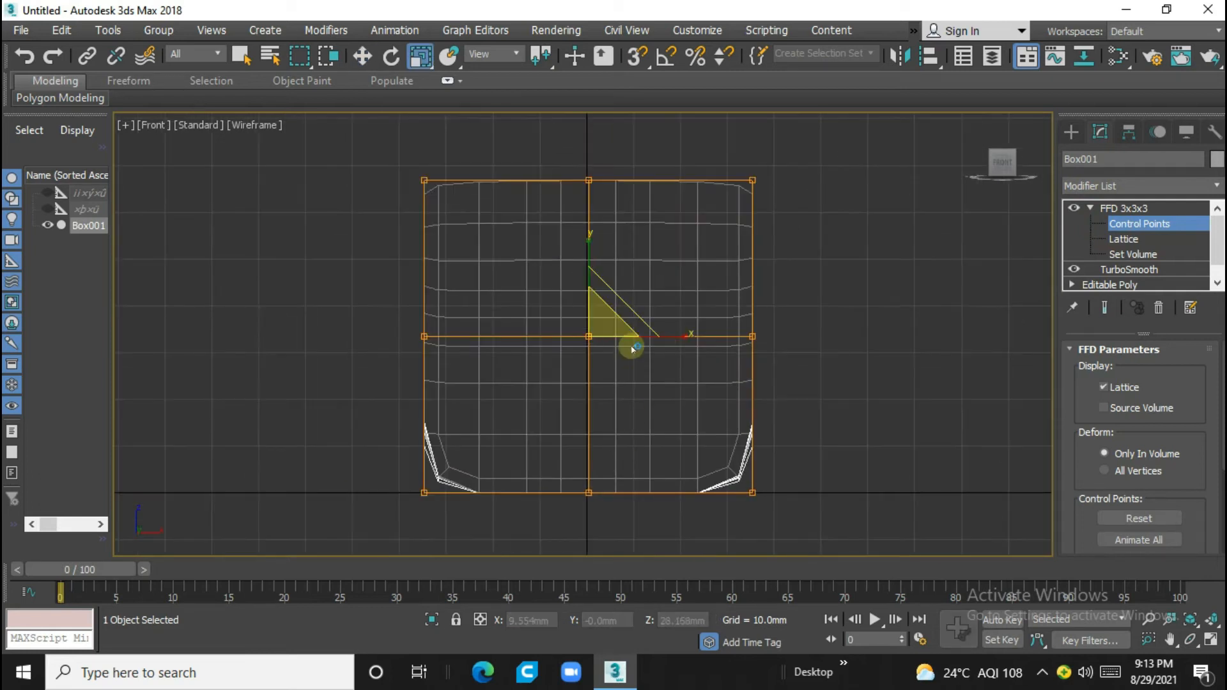
pyautogui.moveTo(684, 337); pyautogui.dragTo(671, 337)
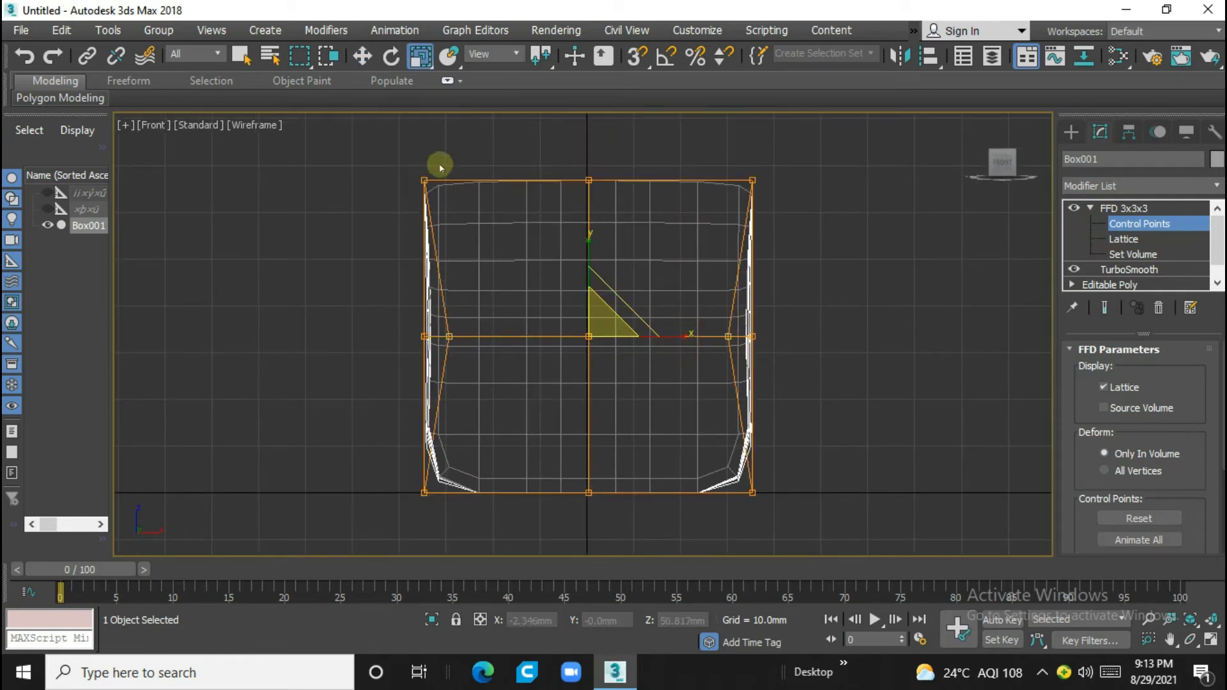
# Scale the upper corner control points and the mid-height side control points outward along X
pyautogui.click(423, 181)
pyautogui.keyDown('ctrl'); pyautogui.click(751, 180); pyautogui.keyUp('ctrl')
pyautogui.moveTo(690, 186)
pyautogui.mouseDown()
pyautogui.moveTo(706, 187)
pyautogui.moveTo(693, 195)
pyautogui.mouseUp()
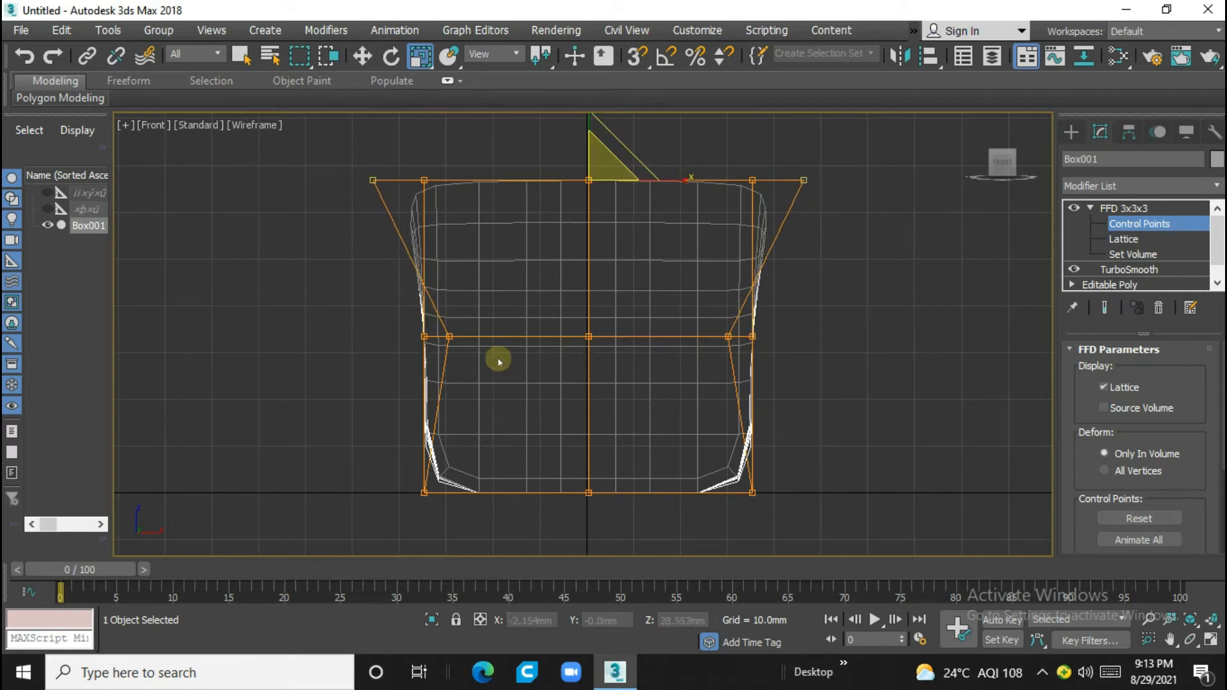
pyautogui.click(441, 337)
pyautogui.keyDown('ctrl'); pyautogui.click(730, 338); pyautogui.keyUp('ctrl')
pyautogui.moveTo(689, 339); pyautogui.dragTo(745, 329)
# Raise the top-centre FFD control points in the Front view by about 18.4 mm to arch the top edge
pyautogui.moveTo(538, 144); pyautogui.dragTo(563, 251, button='middle')
pyautogui.click(613, 286)
pyautogui.moveTo(622, 354); pyautogui.dragTo(614, 394, button='middle')
pyautogui.press('w')
pyautogui.moveTo(606, 269); pyautogui.dragTo(608, 166)
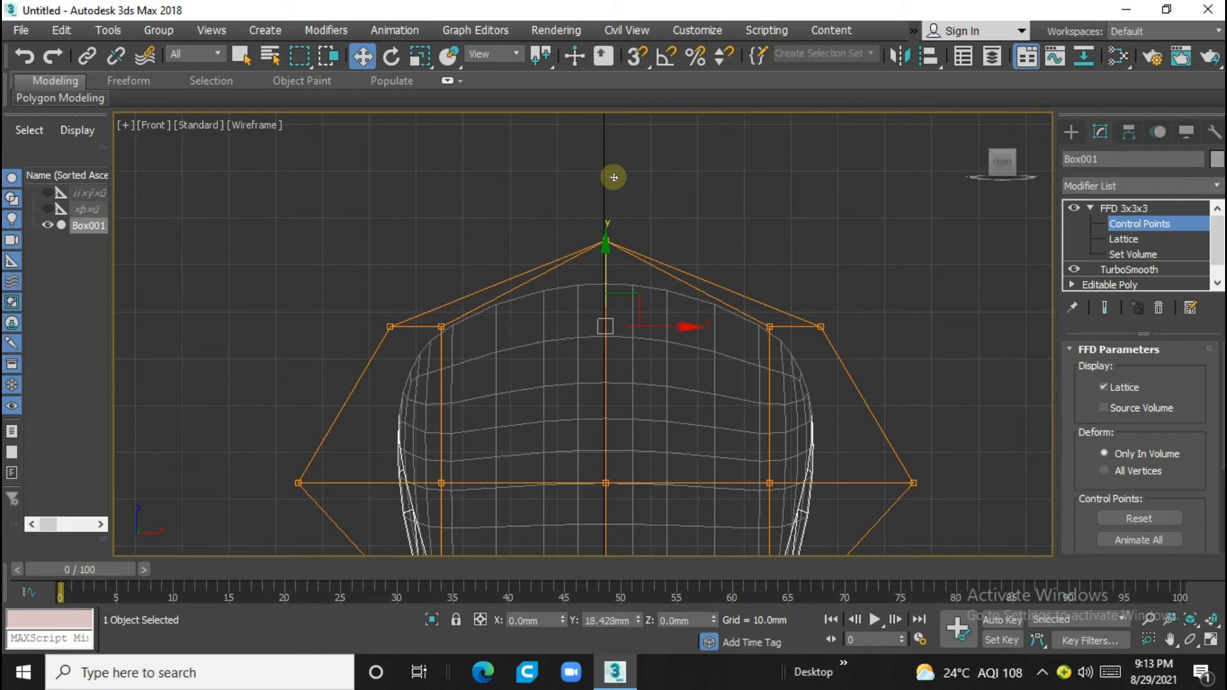
# In the Left view, pull the upper-left FFD control points outward about 5.4 mm and the topmost ones about 3.9 mm further
pyautogui.press('l')
pyautogui.moveTo(555, 279); pyautogui.dragTo(565, 328, button='middle')
pyautogui.moveTo(542, 378); pyautogui.dragTo(541, 381, button='middle')
pyautogui.moveTo(552, 232); pyautogui.dragTo(528, 226)
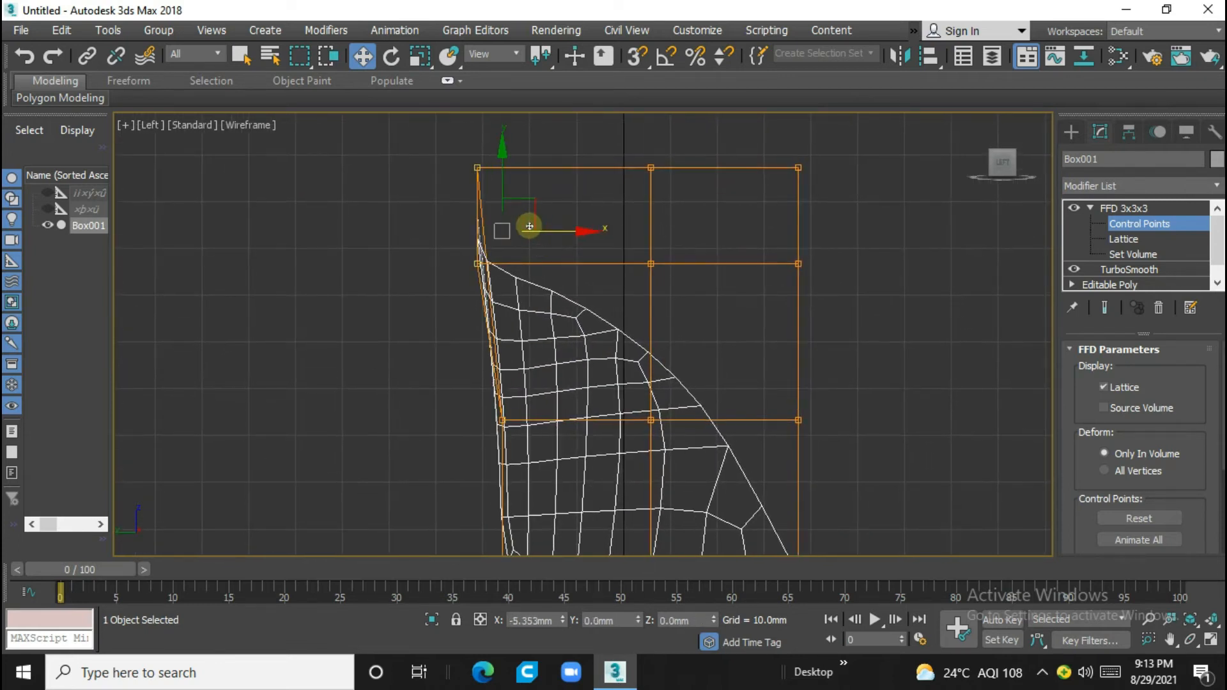
pyautogui.scroll(-1, 510, 225)
pyautogui.scroll(2, 495, 228)
pyautogui.moveTo(527, 136); pyautogui.dragTo(501, 131)
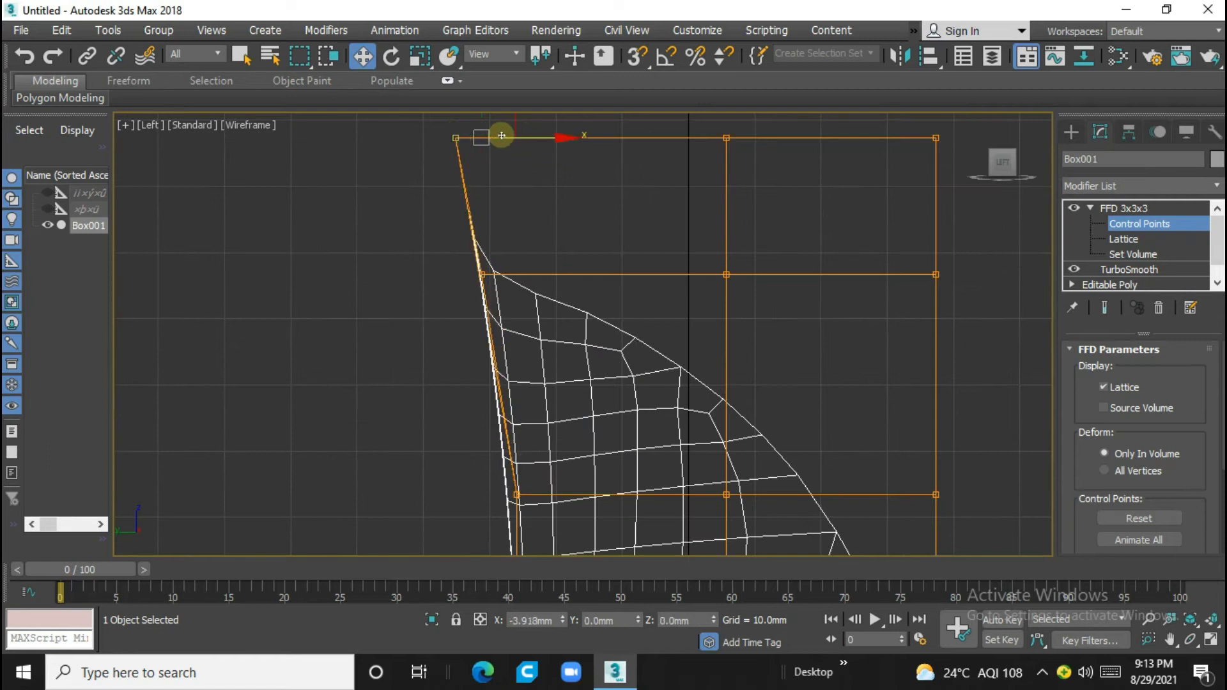
pyautogui.scroll(-2, 529, 351)
pyautogui.scroll(1, 491, 323)
pyautogui.moveTo(550, 332); pyautogui.dragTo(523, 337)
pyautogui.scroll(-1, 748, 356)
# Collapse the TurboSmooth and FFD 3x3x3 modifiers into a single Editable Poly
pyautogui.press('p')
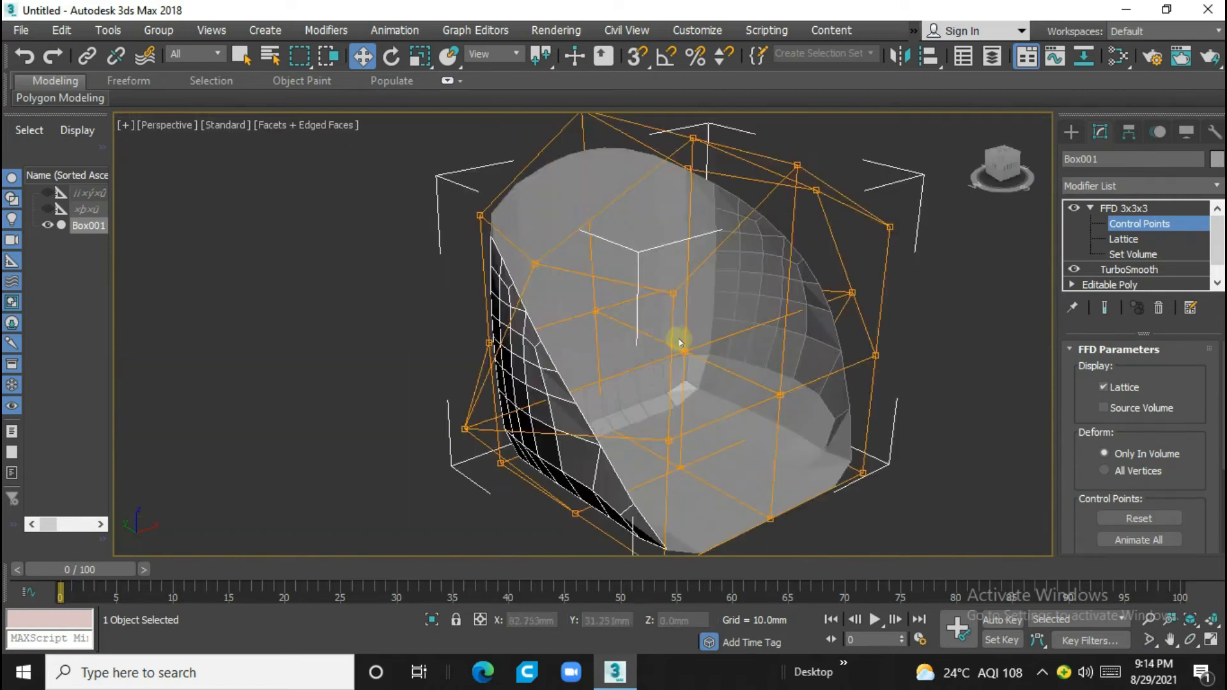
pyautogui.keyDown('alt'); pyautogui.moveTo(679, 342); pyautogui.dragTo(830, 281, button='middle'); pyautogui.keyUp('alt')
pyautogui.rightClick(1126, 208)
pyautogui.click(1079, 386)
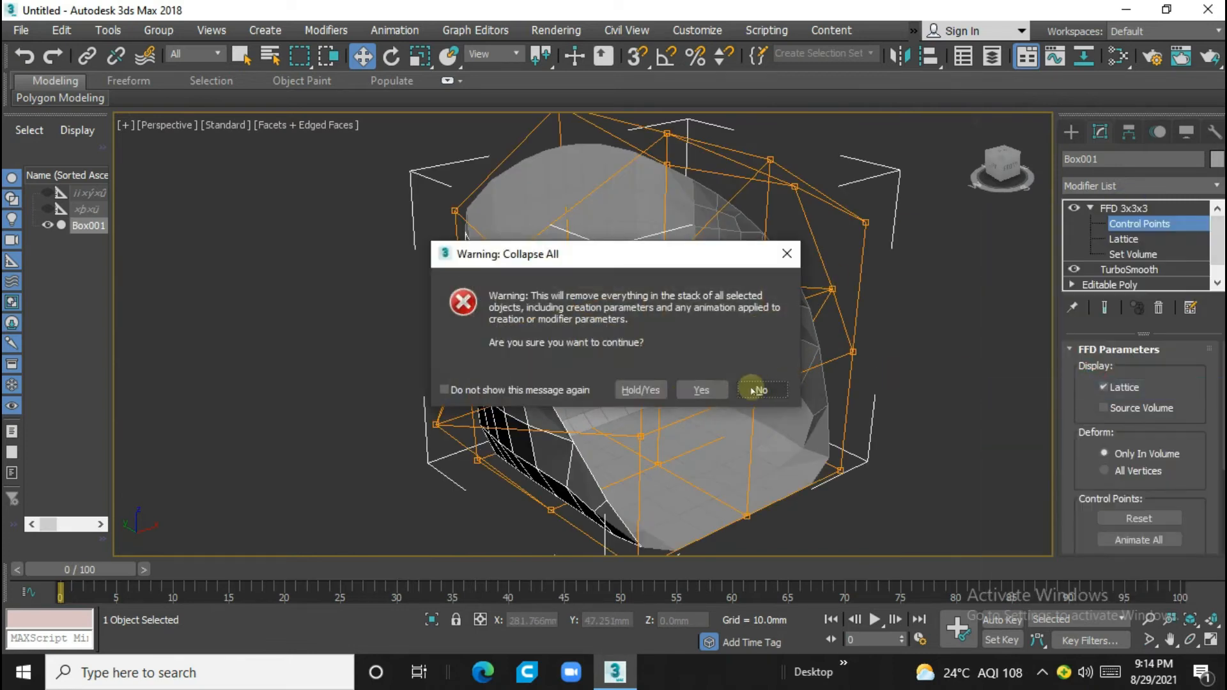
pyautogui.press('Return')
pyautogui.scroll(-1, 598, 303)
pyautogui.scroll(1, 667, 294)
pyautogui.scroll(-1, 671, 294)
pyautogui.moveTo(766, 300)
pyautogui.keyDown('alt'); pyautogui.mouseDown(button='middle')
pyautogui.moveTo(701, 321)
pyautogui.moveTo(575, 241)
pyautogui.moveTo(625, 271)
pyautogui.moveTo(745, 296)
pyautogui.moveTo(672, 269)
pyautogui.moveTo(761, 304)
pyautogui.mouseUp(button='middle'); pyautogui.keyUp('alt')
pyautogui.scroll(1, 673, 268)
pyautogui.rightClick(1158, 206)
pyautogui.click(1163, 345)
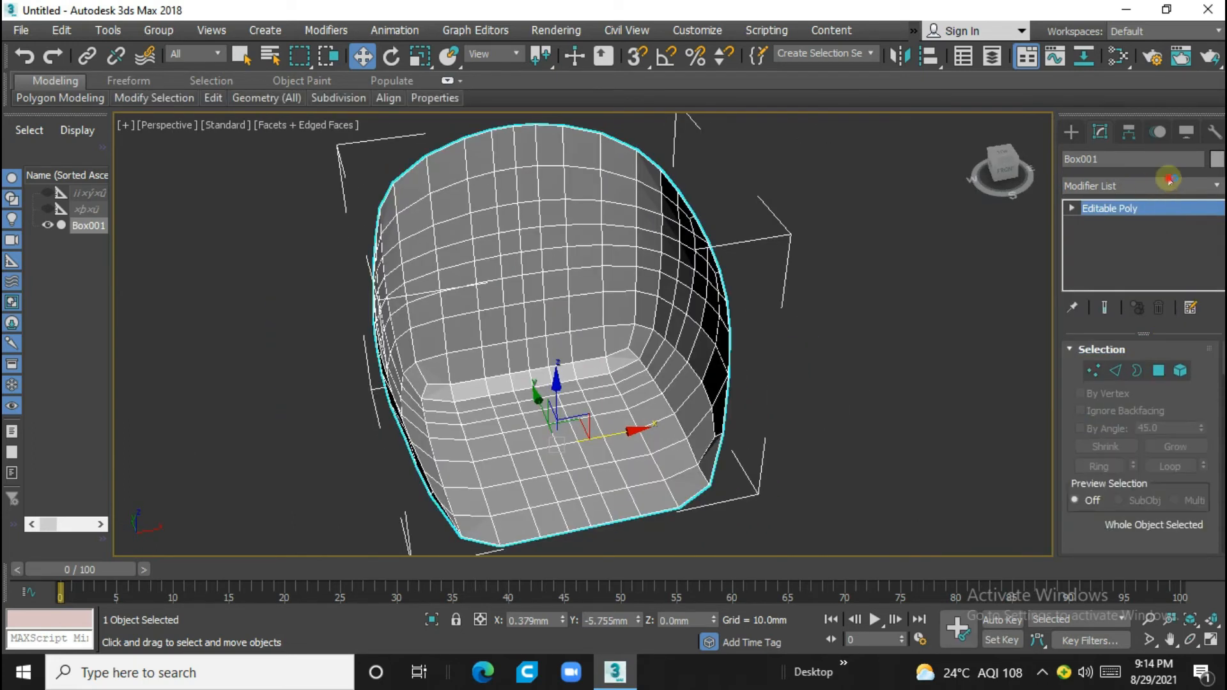
# Add a Shell modifier to the seat with an outer amount of 2.62 mm
pyautogui.click(1164, 185)
pyautogui.scroll(-20, 1158, 276)
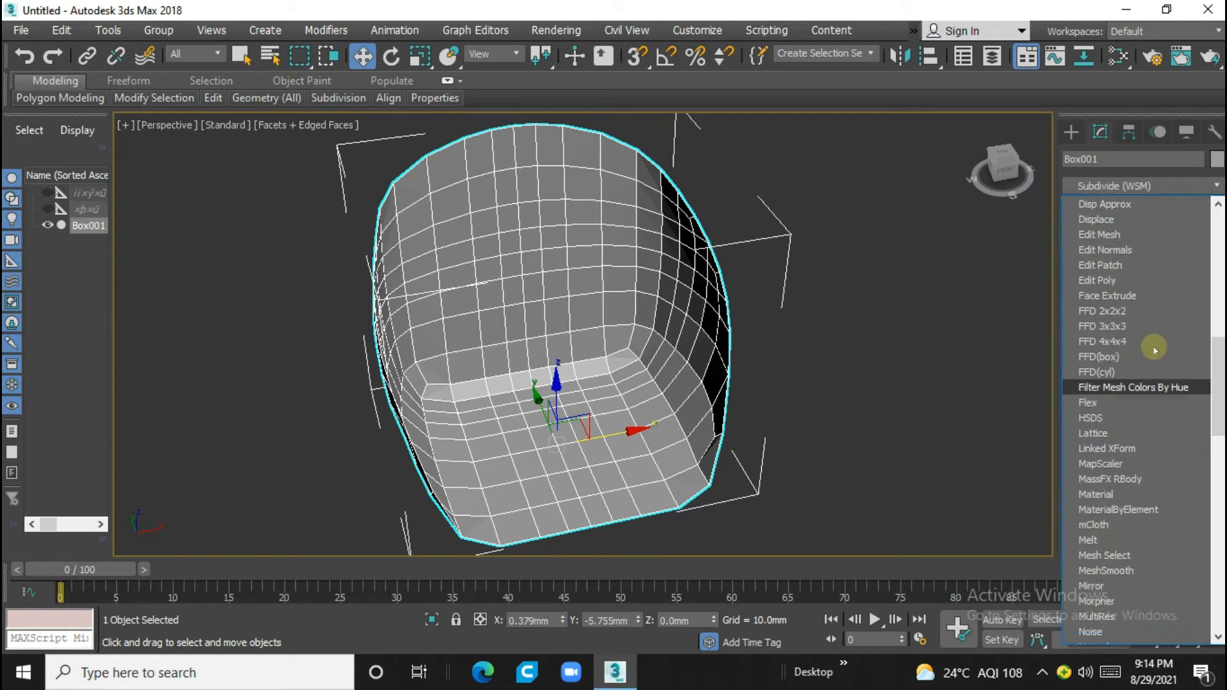
pyautogui.click(1161, 234)
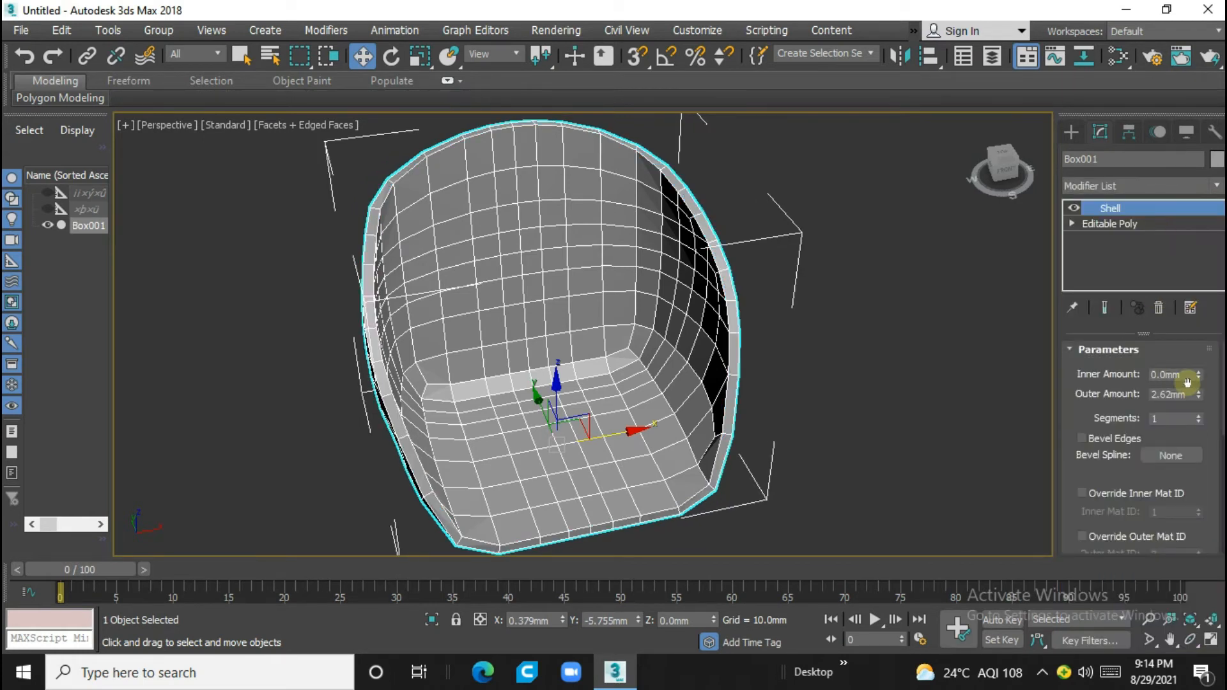
pyautogui.moveTo(1006, 170)
pyautogui.mouseDown()
pyautogui.moveTo(962, 142)
pyautogui.moveTo(1006, 173)
pyautogui.mouseUp()
pyautogui.keyDown('alt'); pyautogui.moveTo(683, 286); pyautogui.dragTo(654, 245, button='middle'); pyautogui.keyUp('alt')
# Add a TurboSmooth modifier to the shelled seat and turn off the edged faces display
pyautogui.click(1141, 185)
pyautogui.press('t')
pyautogui.click(1163, 343)
pyautogui.scroll(5, 657, 241)
pyautogui.scroll(-5, 617, 211)
pyautogui.press('F4')
pyautogui.scroll(3, 623, 220)
pyautogui.scroll(-5, 628, 227)
pyautogui.keyDown('alt'); pyautogui.moveTo(632, 236); pyautogui.dragTo(612, 273, button='middle'); pyautogui.keyUp('alt')
pyautogui.scroll(5, 651, 232)
pyautogui.scroll(-3, 677, 236)
pyautogui.scroll(3, 713, 240)
# Increase the TurboSmooth iterations on the seat
pyautogui.click(1196, 378)
pyautogui.scroll(-5, 652, 230)
pyautogui.scroll(2, 613, 301)
pyautogui.scroll(-4, 643, 348)
pyautogui.scroll(4, 649, 310)
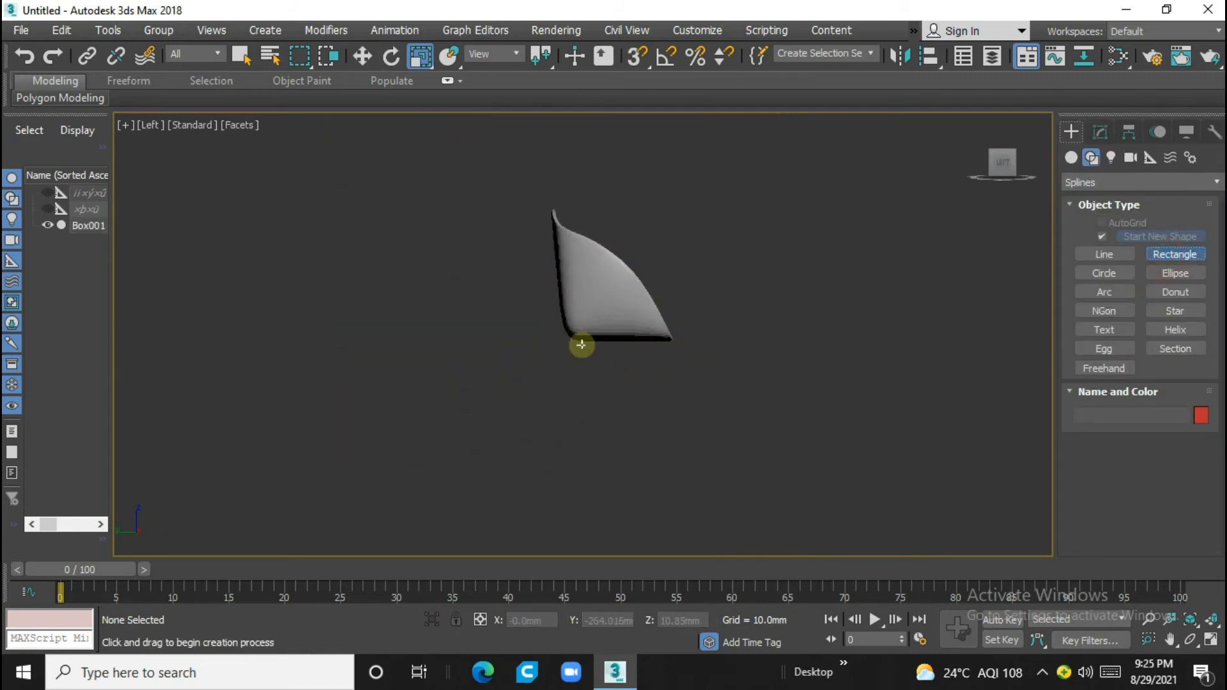
# Draw a rectangle spline beneath the seat in the Left view and move it sideways to about X 24.43 mm
pyautogui.scroll(4, 581, 344)
pyautogui.moveTo(516, 259); pyautogui.dragTo(682, 505)
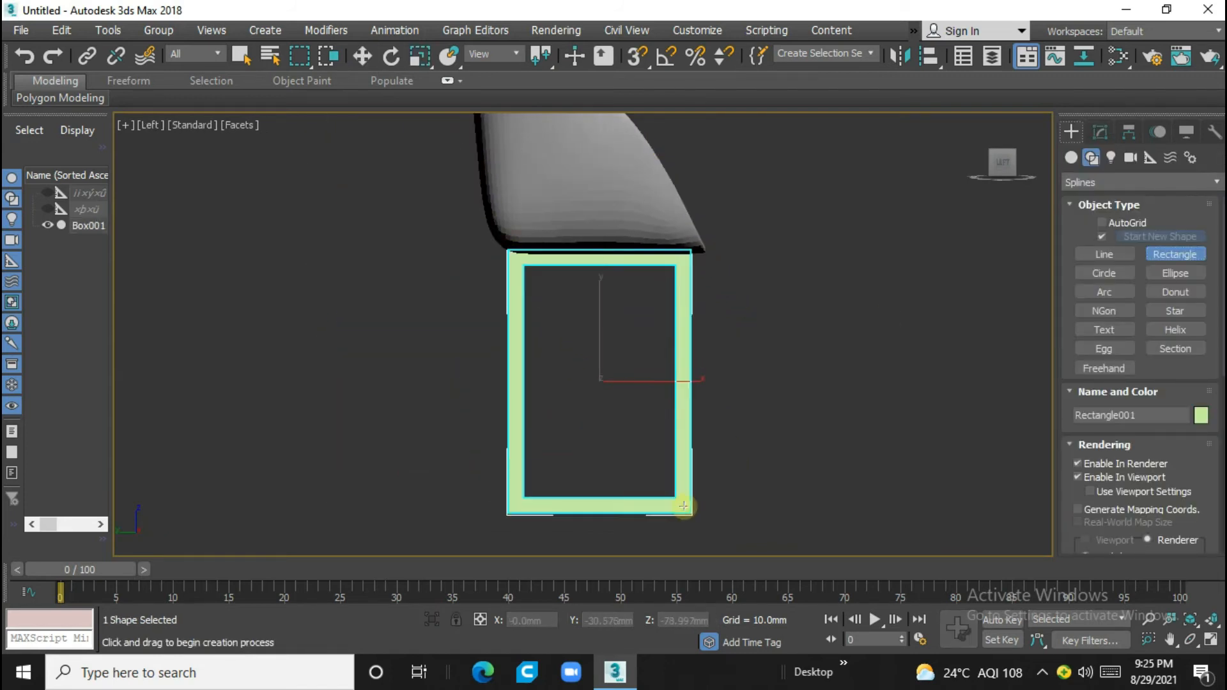
pyautogui.press('f')
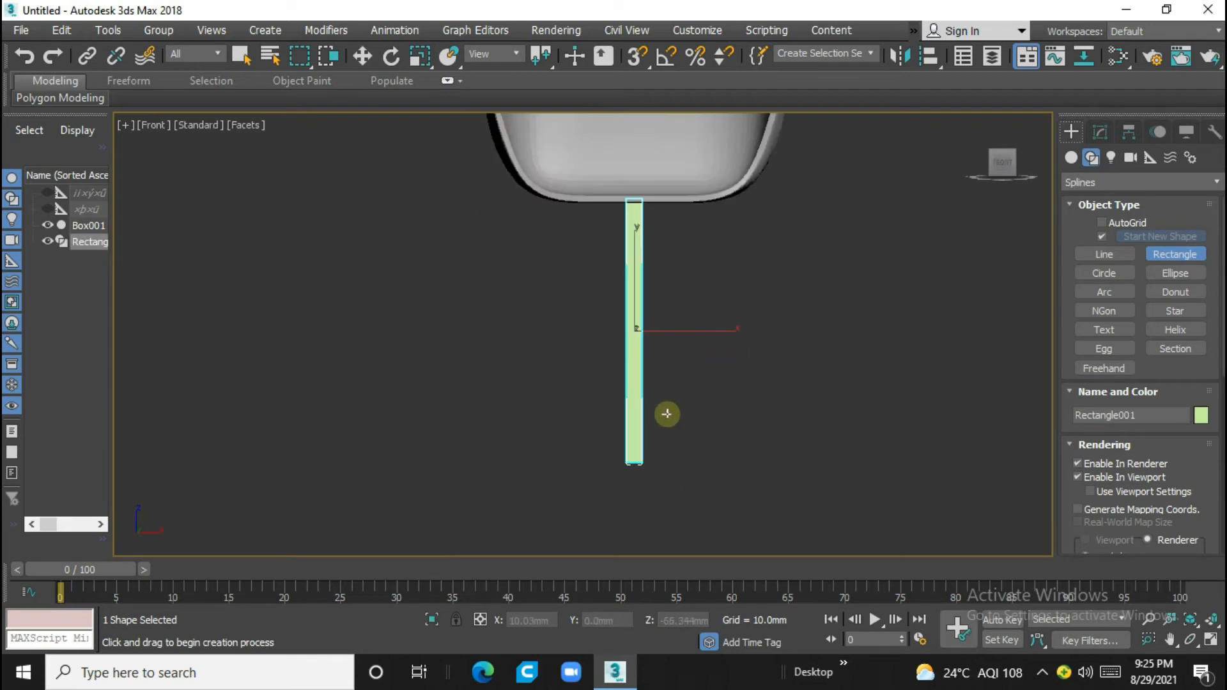
pyautogui.press('w')
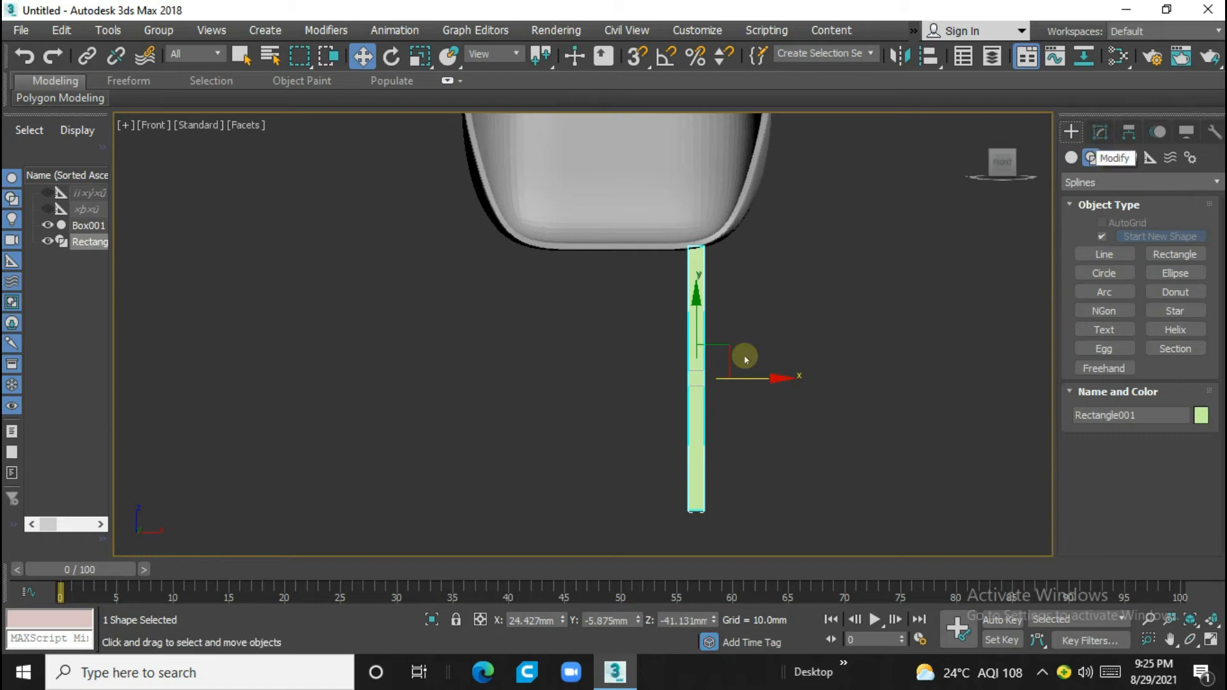
pyautogui.scroll(2, 745, 359)
# Set the rectangle's radial thickness to 10.129 mm and lower the frame to about Z -43.23 mm
pyautogui.press('l')
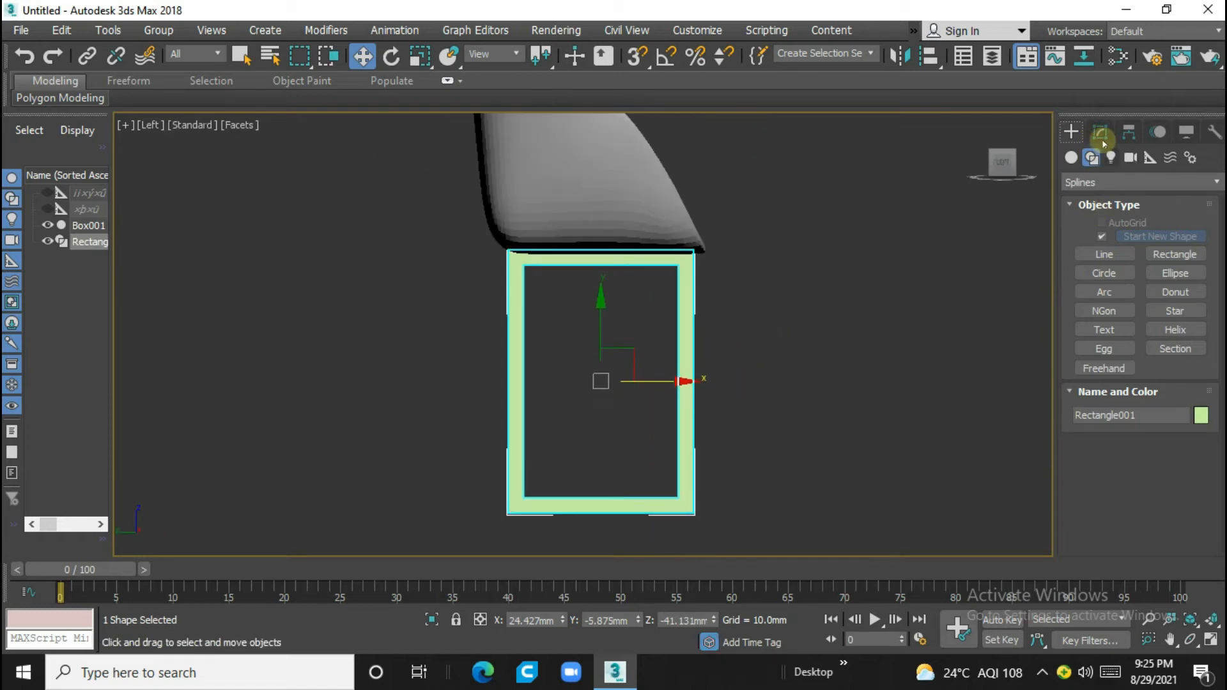
pyautogui.click(1099, 132)
pyautogui.moveTo(1184, 478); pyautogui.dragTo(1159, 418)
pyautogui.press('f')
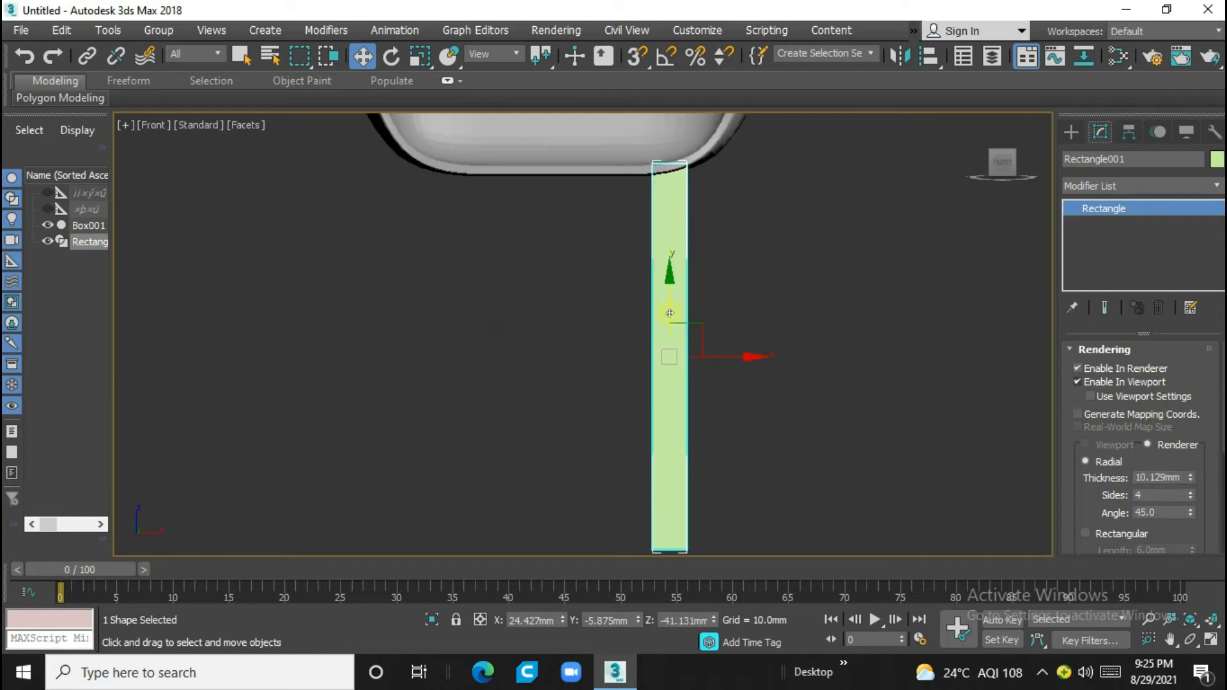
pyautogui.scroll(-2, 672, 322)
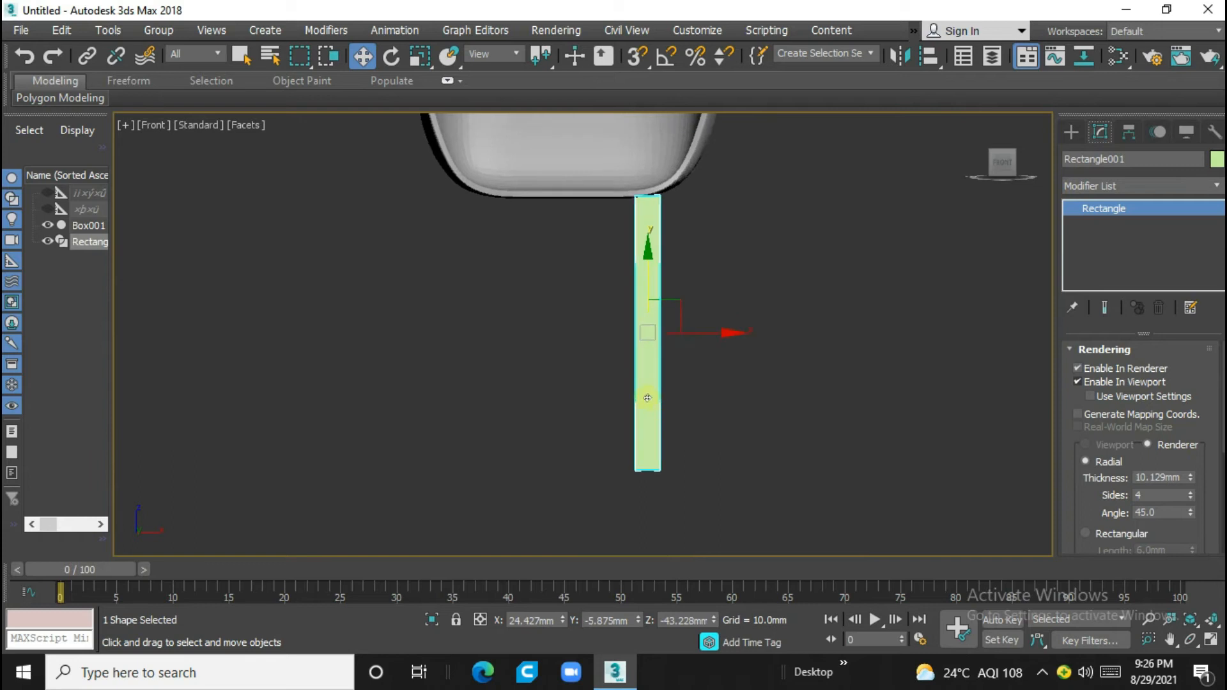
# Convert the rectangle to an Editable Spline
pyautogui.rightClick(1093, 208)
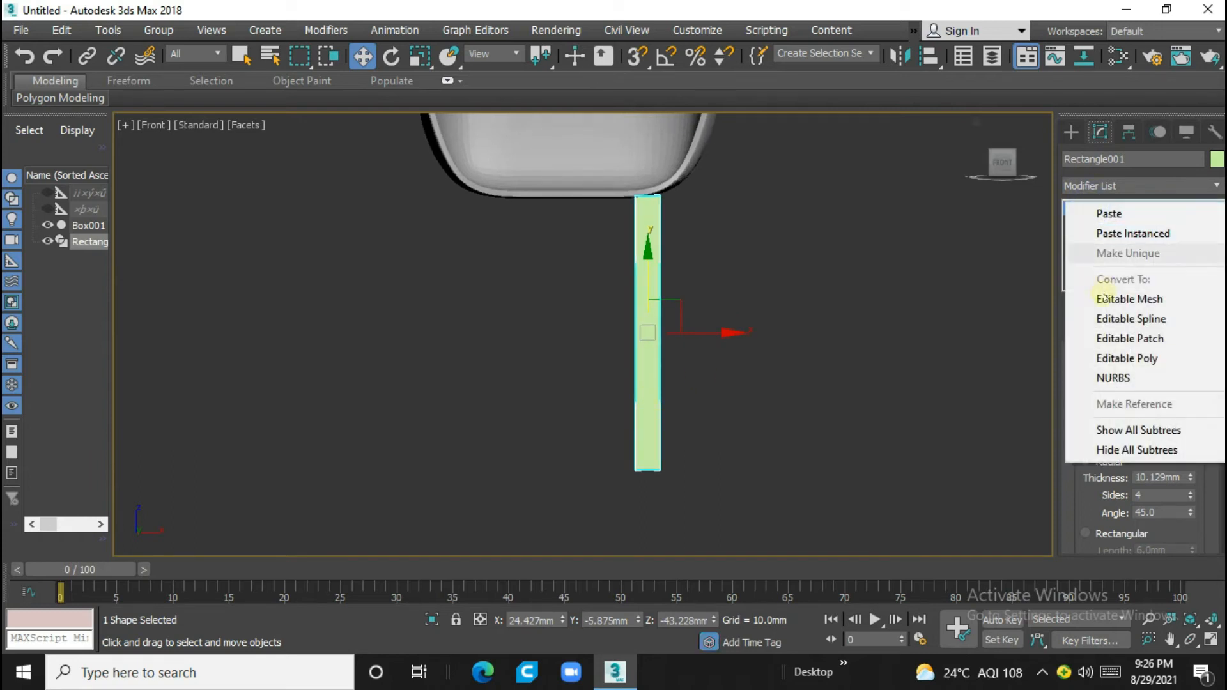
pyautogui.click(1112, 358)
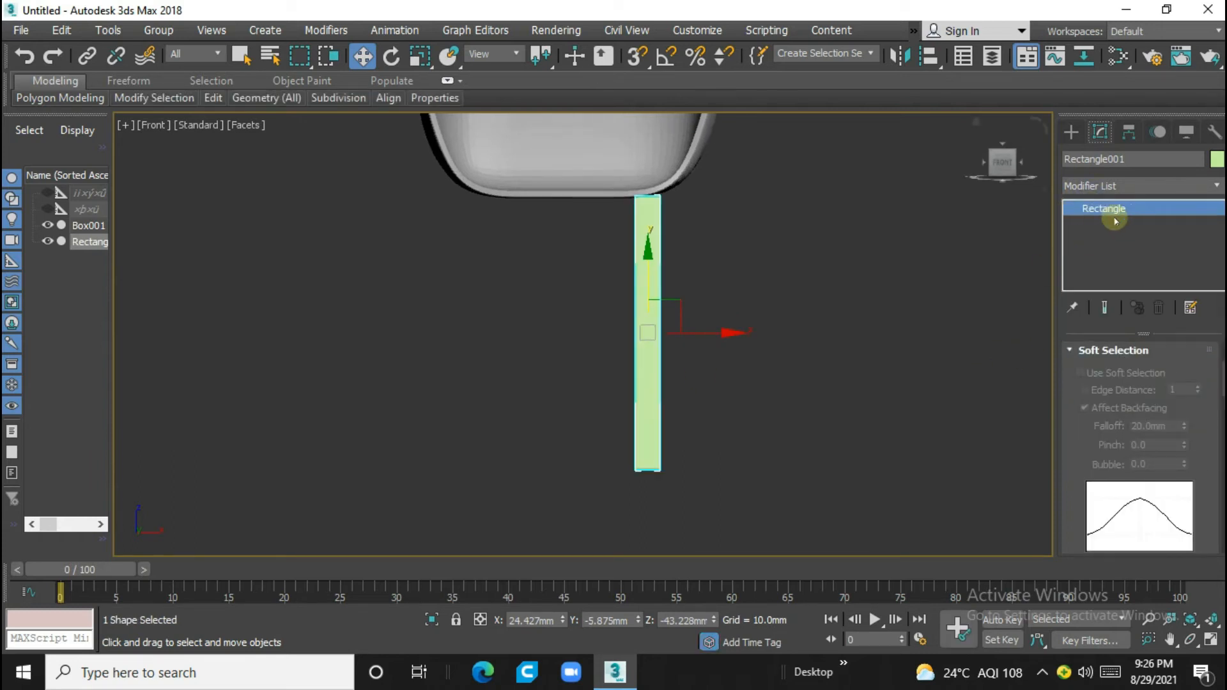
pyautogui.rightClick(1115, 212)
pyautogui.click(1122, 317)
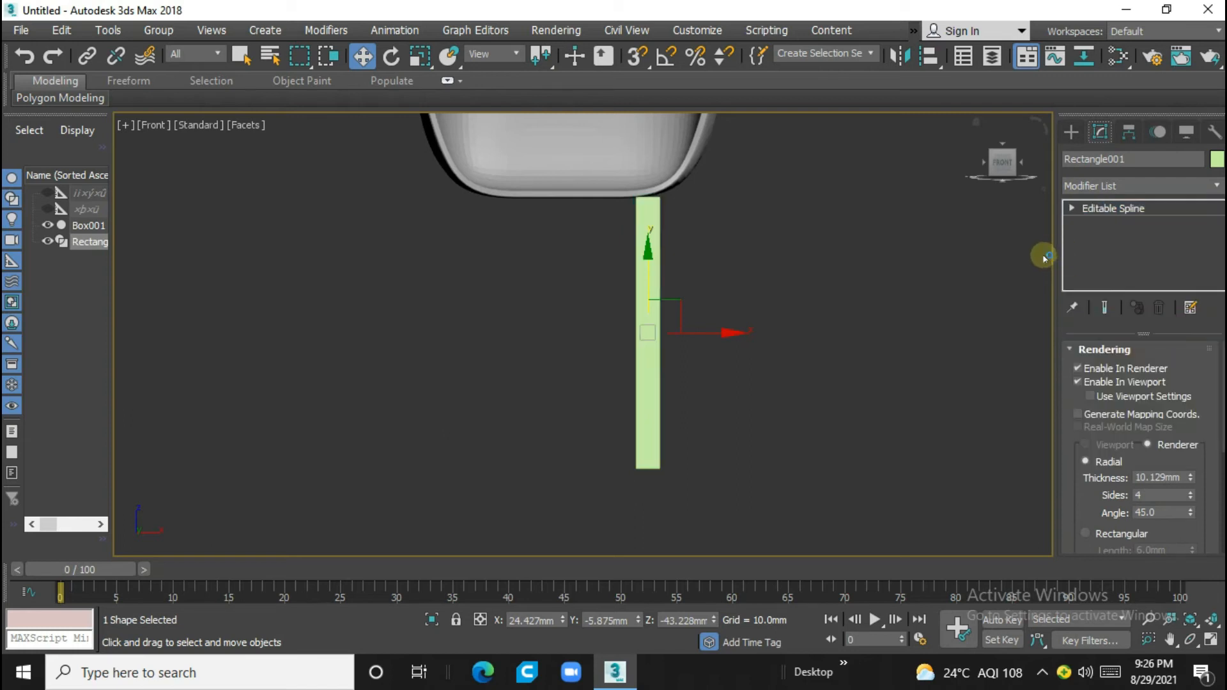
# Delete the bottom segment of the rectangle spline to leave an open two-legged frame
pyautogui.press('l')
pyautogui.click(1108, 238)
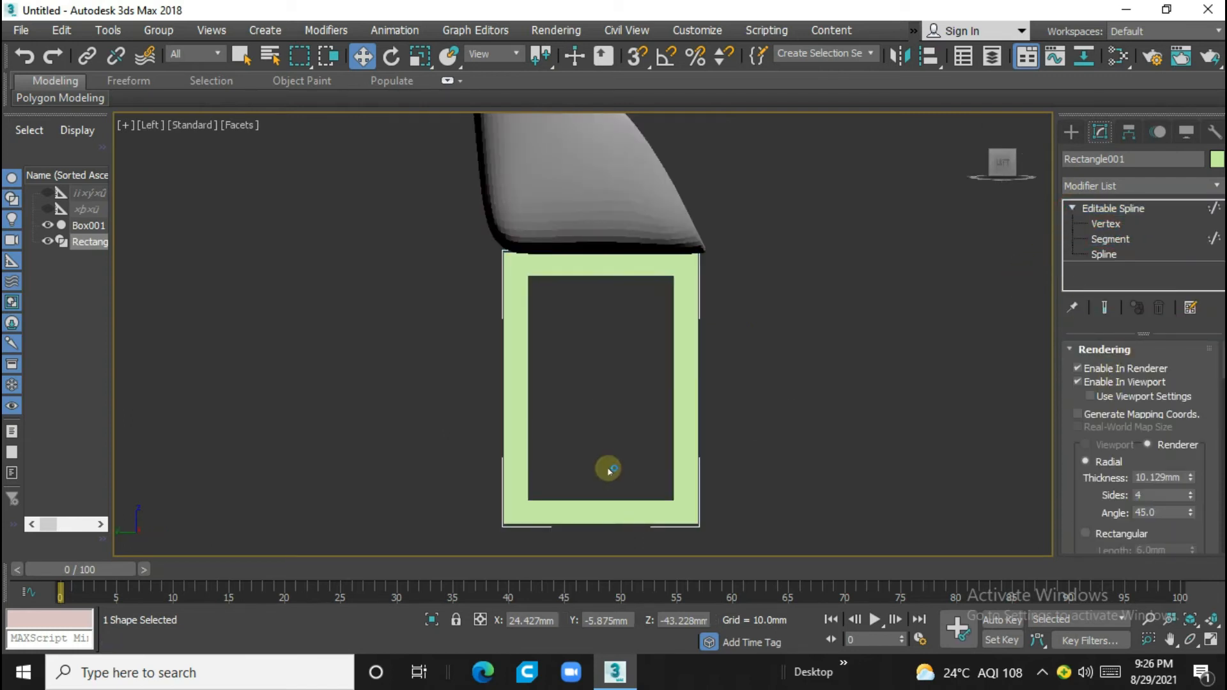
pyautogui.click(615, 514)
pyautogui.press('Delete')
pyautogui.moveTo(636, 477); pyautogui.dragTo(616, 370, button='middle')
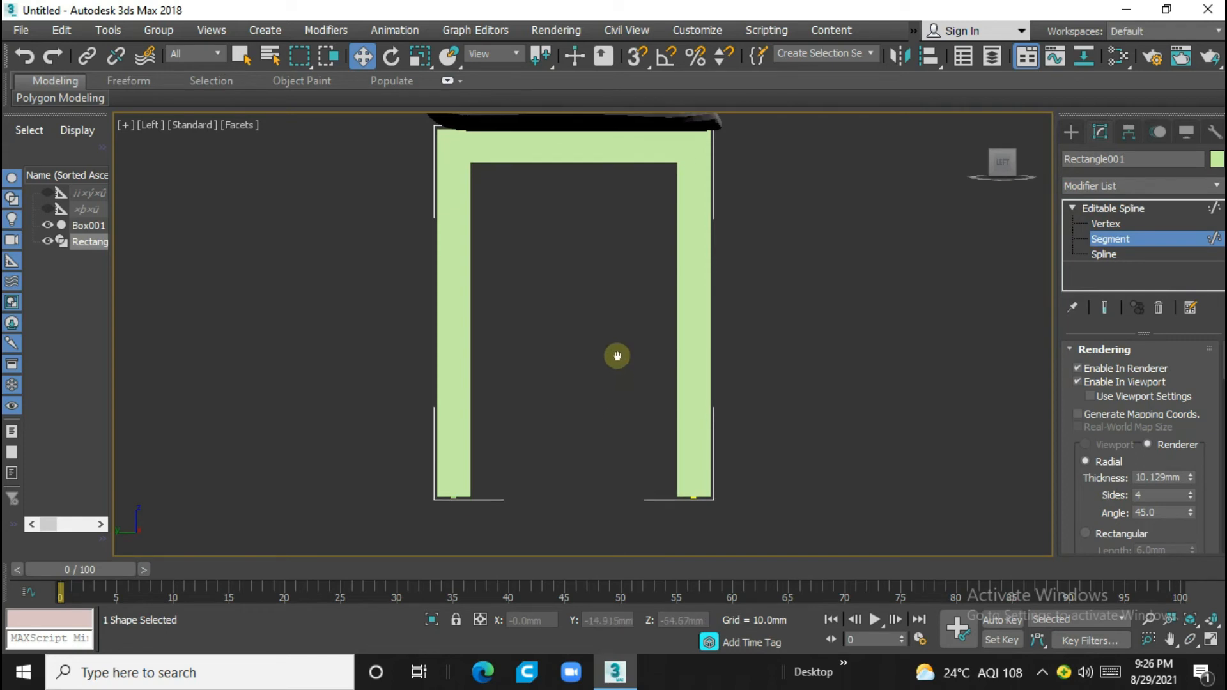
# Return to object level and scale the whole leg frame narrower along X in the Front view
pyautogui.press('f')
pyautogui.click(1094, 210)
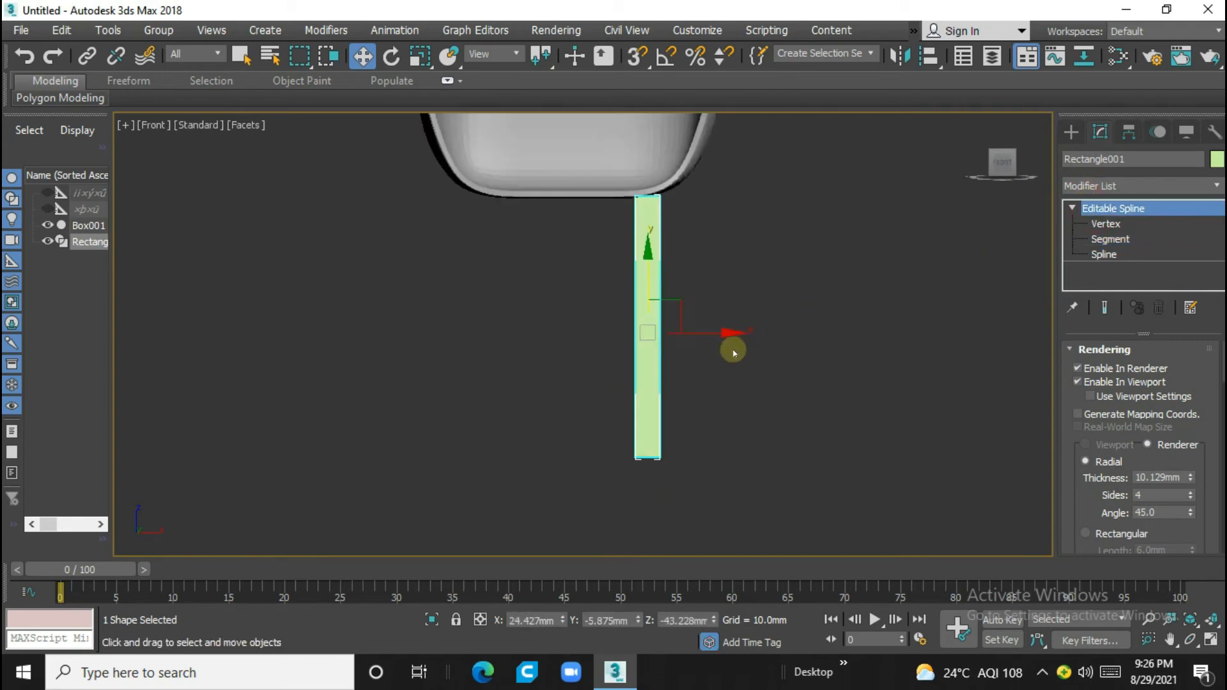
pyautogui.press('r')
pyautogui.moveTo(742, 336); pyautogui.dragTo(640, 330)
pyautogui.press('l')
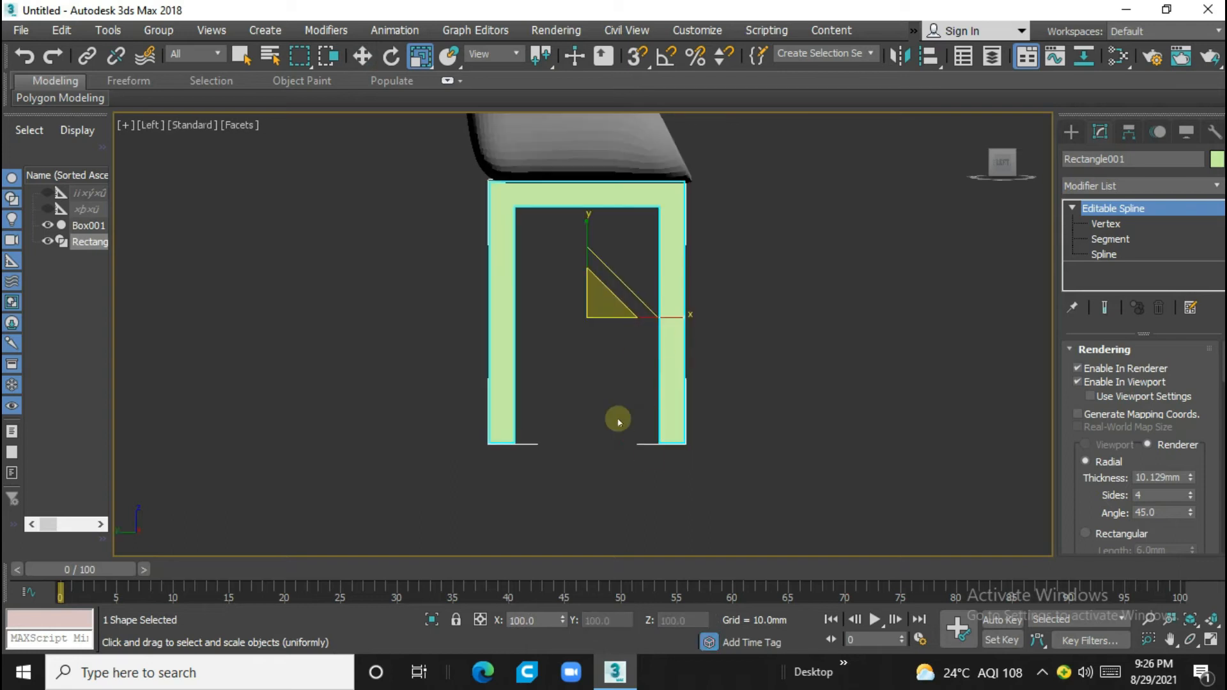
# Try to scale the bottom end of one leg in the Left view at the spline's Vertex level
pyautogui.moveTo(655, 462); pyautogui.dragTo(653, 461)
pyautogui.scroll(1, 634, 415)
pyautogui.scroll(-1, 668, 347)
pyautogui.moveTo(649, 372); pyautogui.dragTo(773, 314, button='middle')
pyautogui.click(699, 321)
pyautogui.click(1097, 224)
pyautogui.moveTo(760, 384); pyautogui.dragTo(690, 480, button='middle')
pyautogui.moveTo(708, 409); pyautogui.dragTo(785, 456)
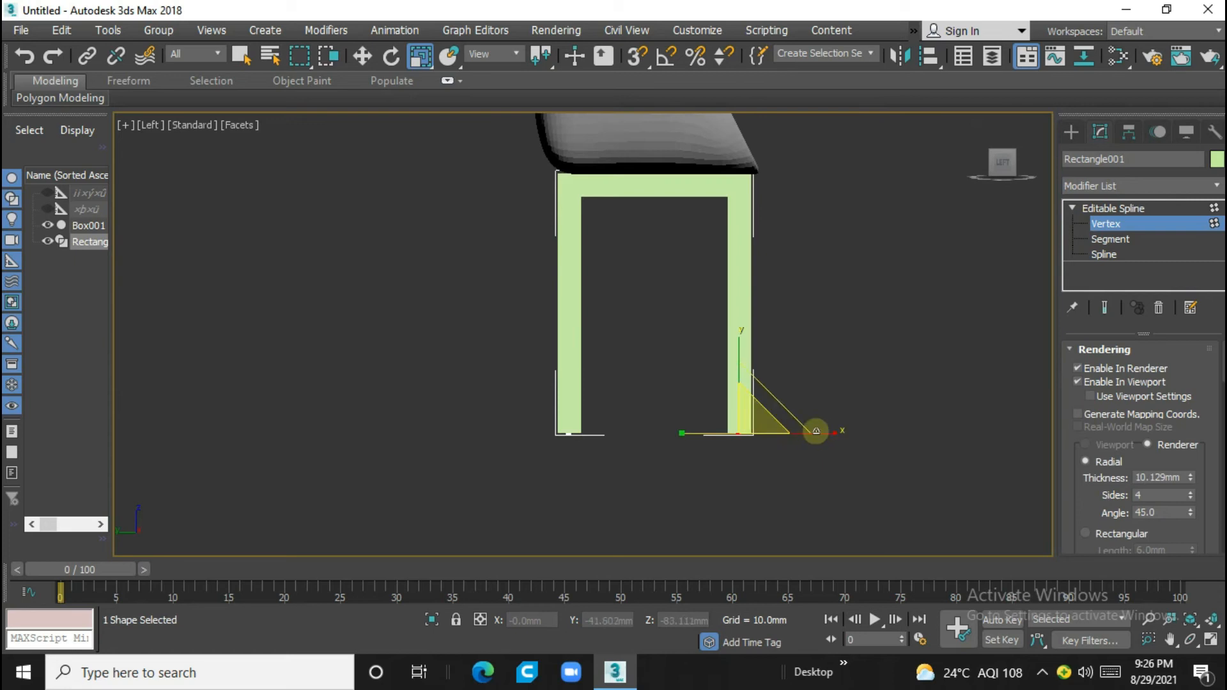
# Convert the leg frame from Editable Spline to Editable Poly and enter its Vertex level
pyautogui.rightClick(1111, 208)
pyautogui.click(1114, 324)
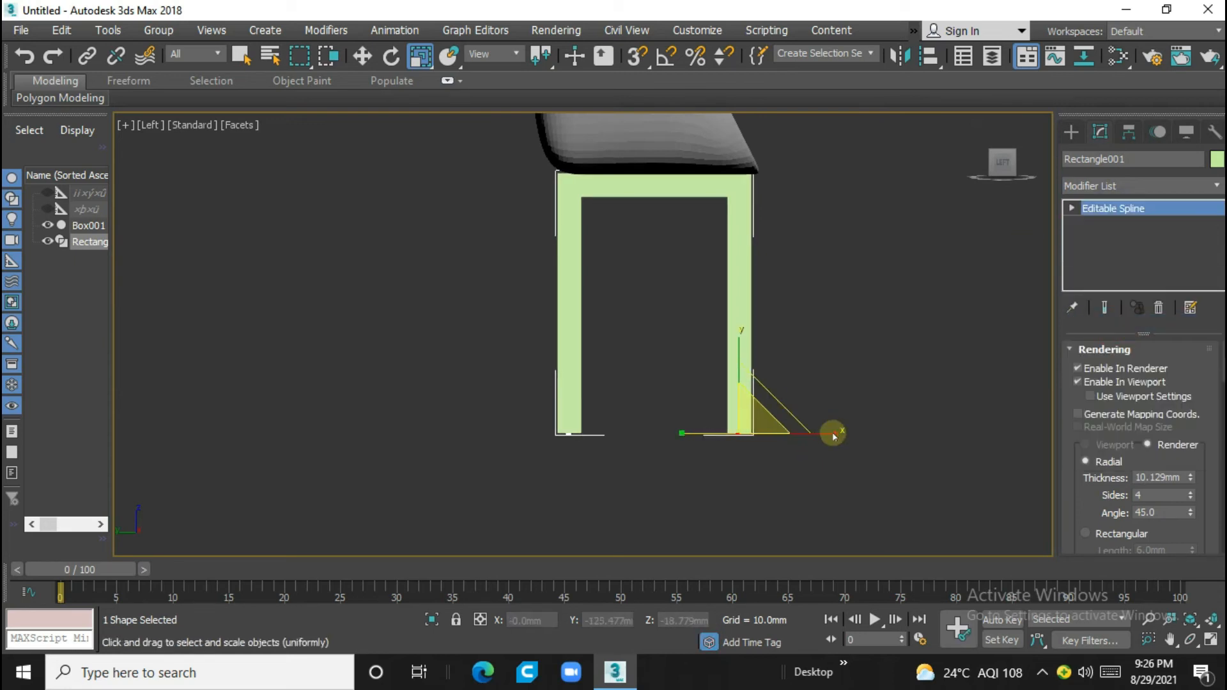
pyautogui.rightClick(1112, 205)
pyautogui.click(1126, 357)
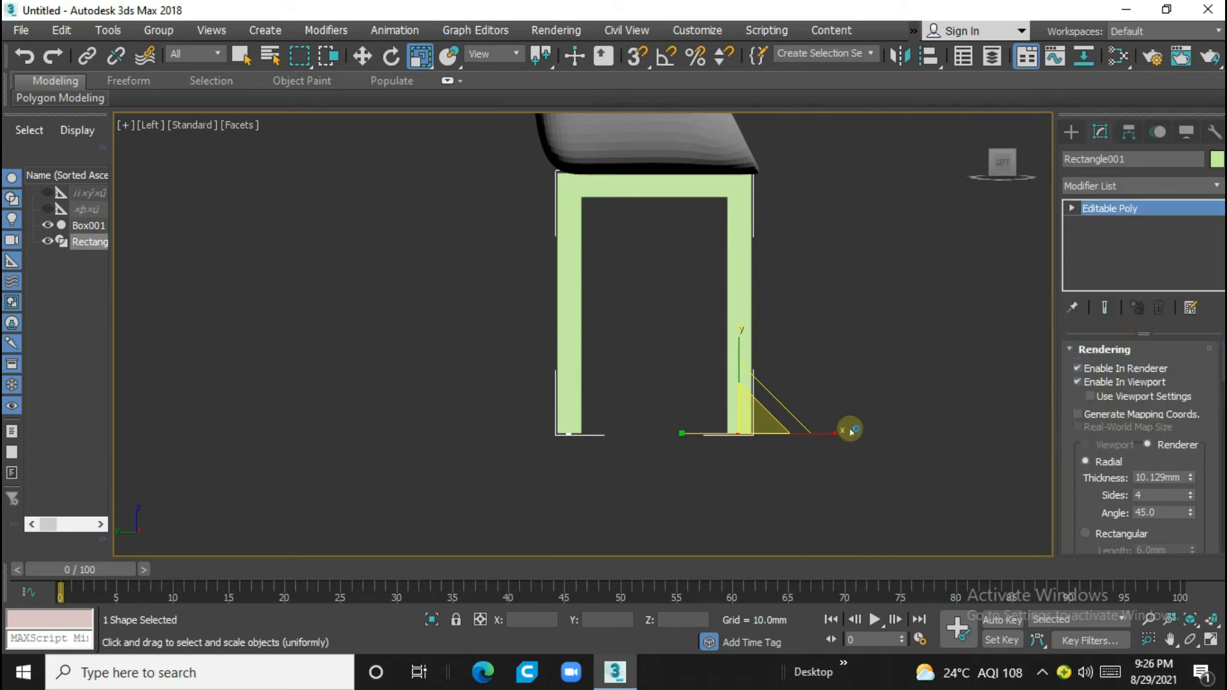
pyautogui.click(1072, 208)
pyautogui.click(1106, 223)
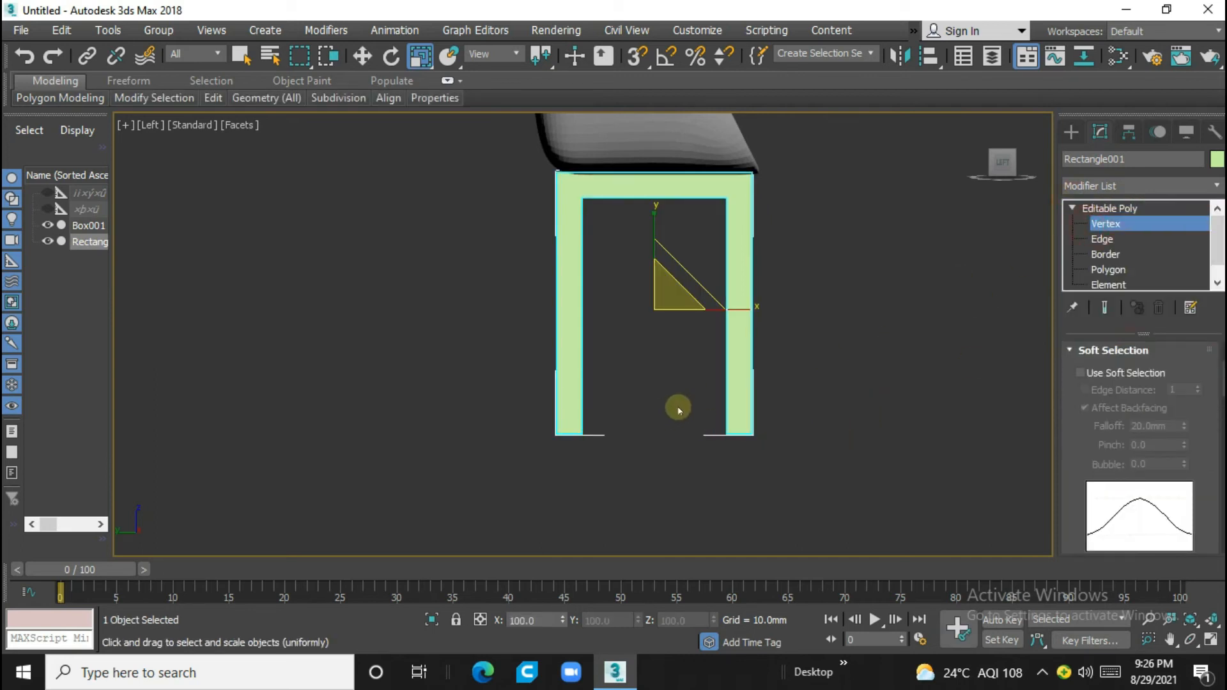
# Scale the bottom vertices of each of the two legs narrower along the horizontal axis in the Left view
pyautogui.scroll(2, 690, 416)
pyautogui.click(759, 451)
pyautogui.moveTo(849, 442); pyautogui.dragTo(791, 439)
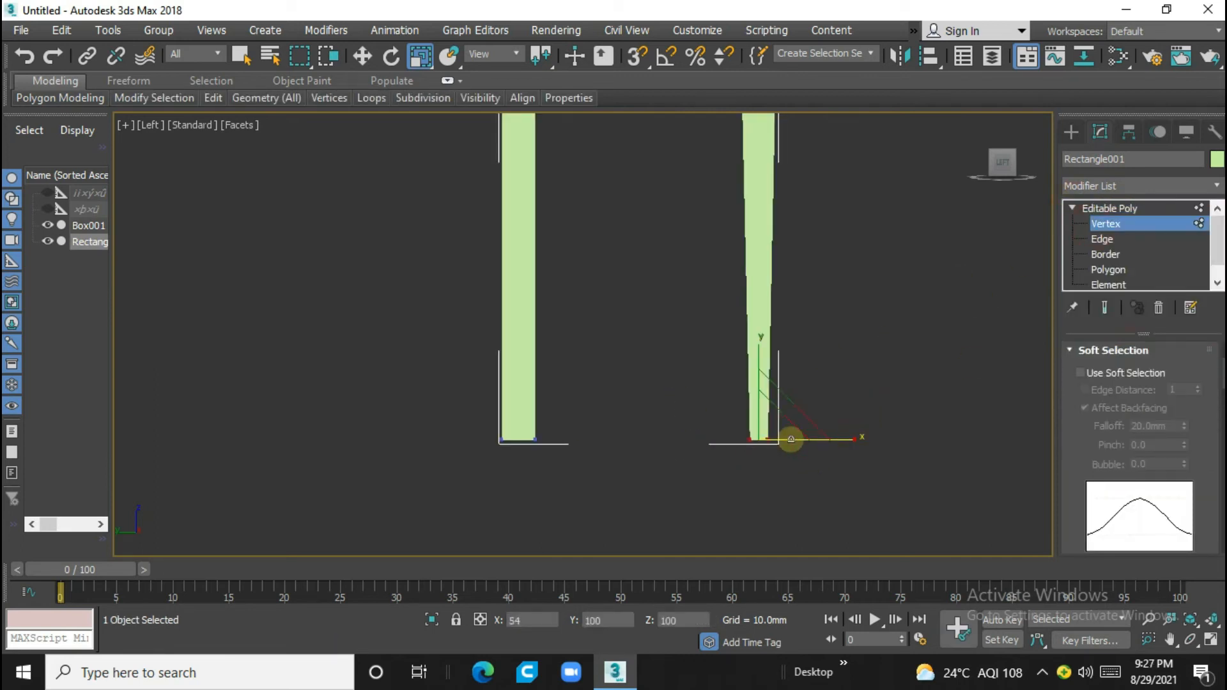
pyautogui.moveTo(478, 410); pyautogui.dragTo(574, 440)
pyautogui.click(637, 389)
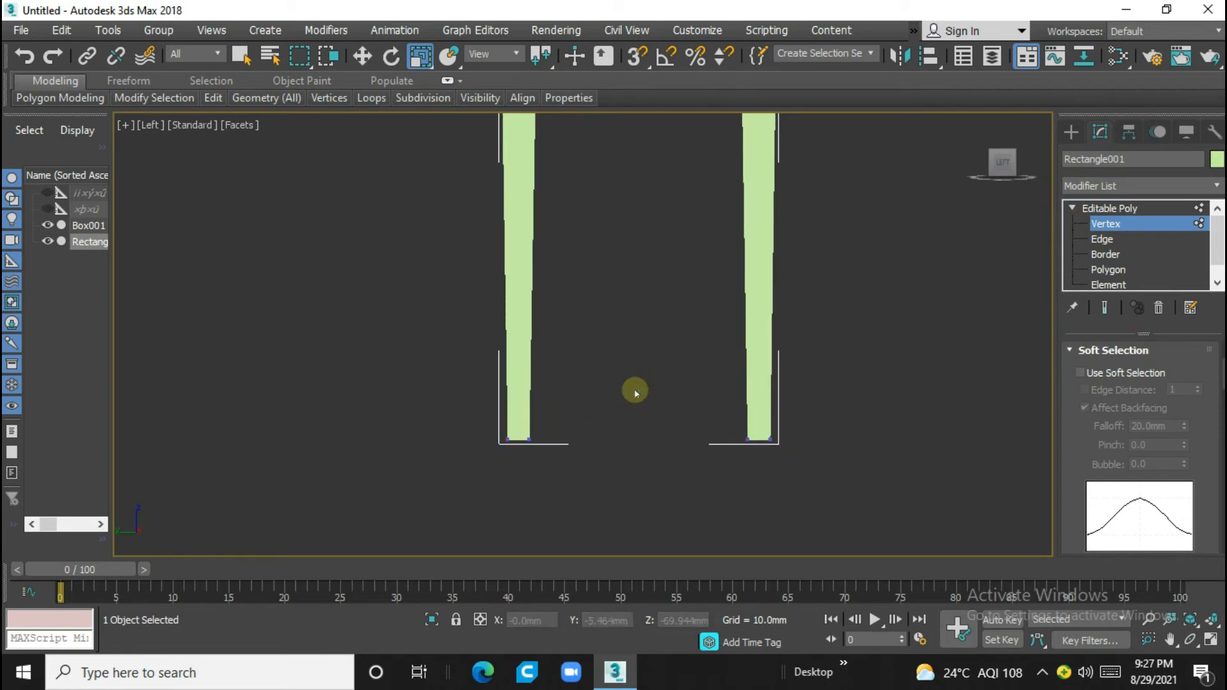
# Scale the legs' bottom vertices along X to about 73 percent in the Front view to taper their other side
pyautogui.press('f')
pyautogui.moveTo(745, 472); pyautogui.dragTo(723, 471)
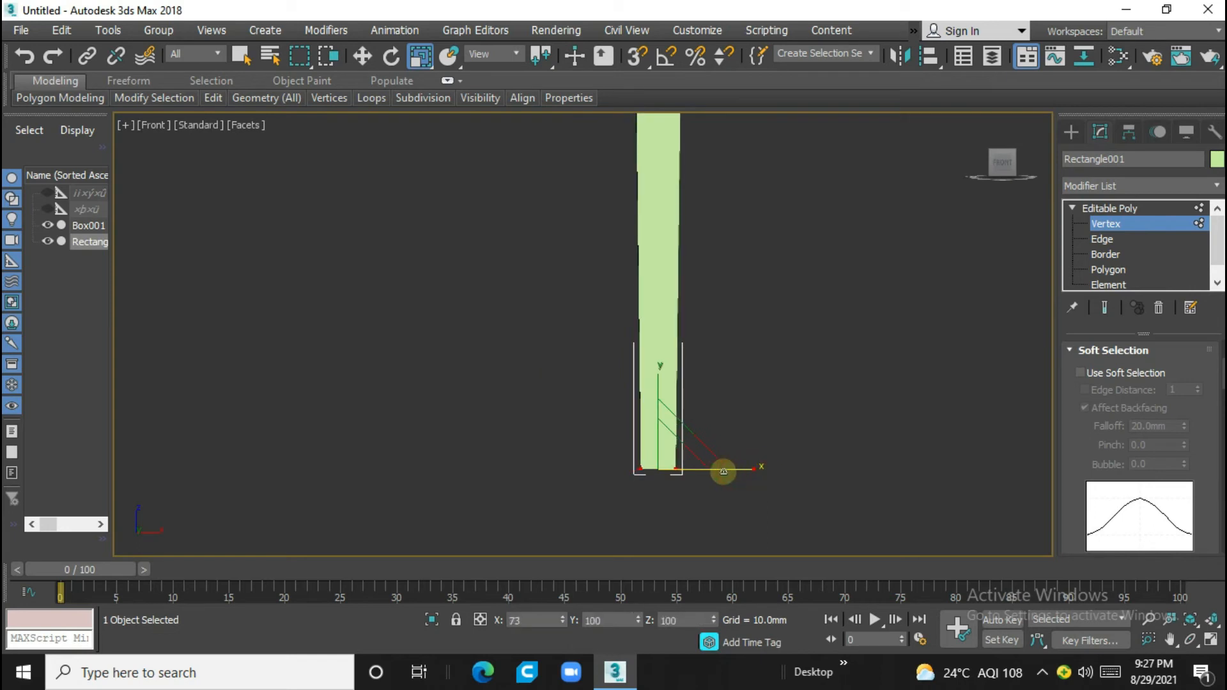
pyautogui.scroll(-3, 702, 447)
pyautogui.moveTo(695, 343); pyautogui.dragTo(704, 396, button='middle')
pyautogui.scroll(2, 704, 395)
pyautogui.scroll(-1, 705, 394)
pyautogui.press('l')
pyautogui.scroll(-2, 708, 421)
pyautogui.scroll(2, 704, 454)
pyautogui.scroll(-2, 703, 457)
pyautogui.moveTo(703, 453); pyautogui.dragTo(708, 485, button='middle')
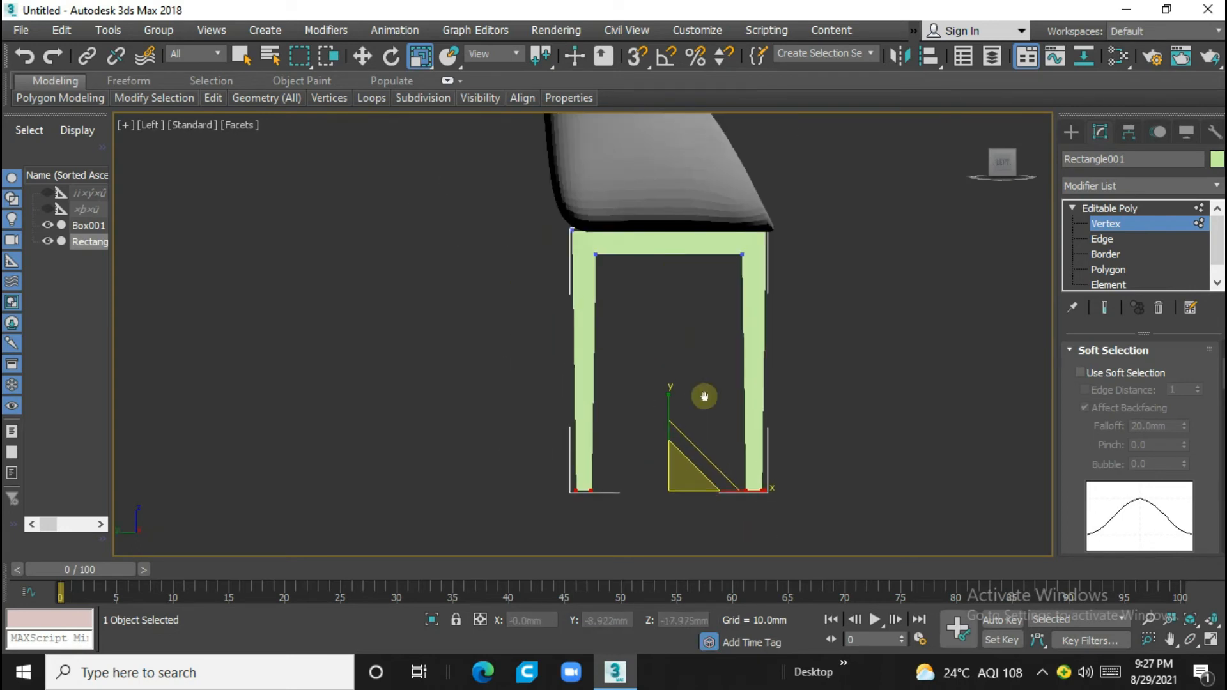
# Scale the frame's top vertices inward in the Left view and raise the crossbar's lower inner vertices to thin it
pyautogui.scroll(4, 633, 264)
pyautogui.moveTo(631, 261); pyautogui.dragTo(645, 351, button='middle')
pyautogui.scroll(-1, 644, 352)
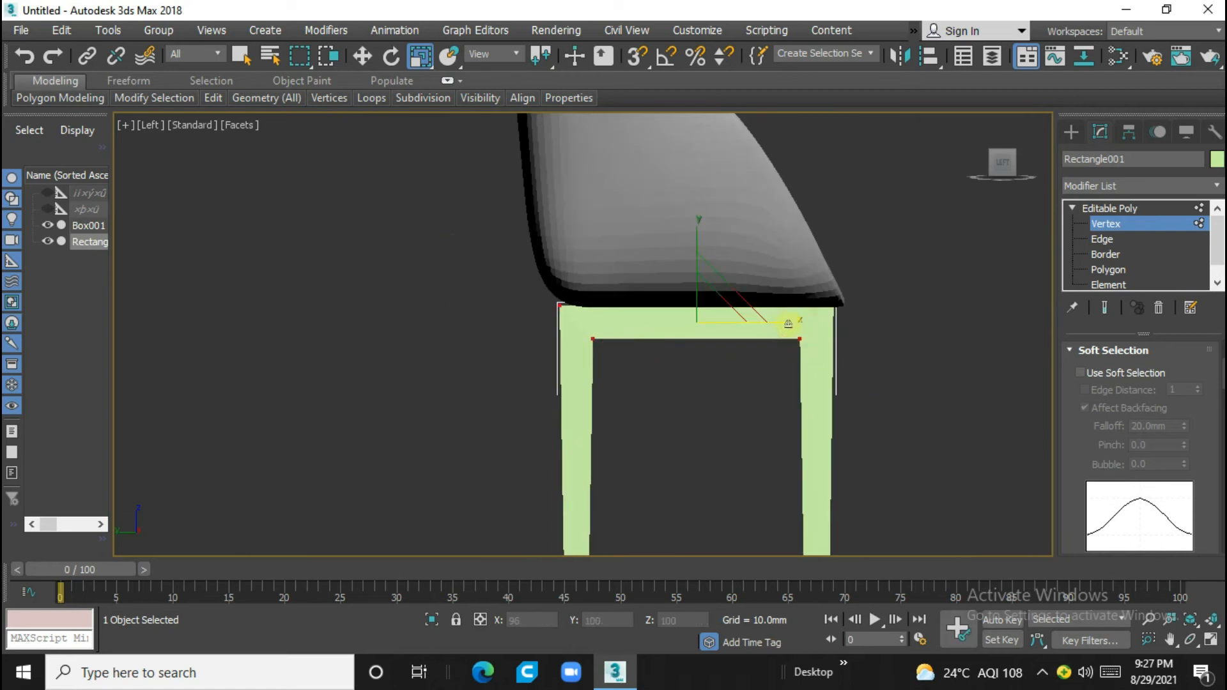
pyautogui.moveTo(786, 324); pyautogui.dragTo(784, 322)
pyautogui.scroll(1, 638, 330)
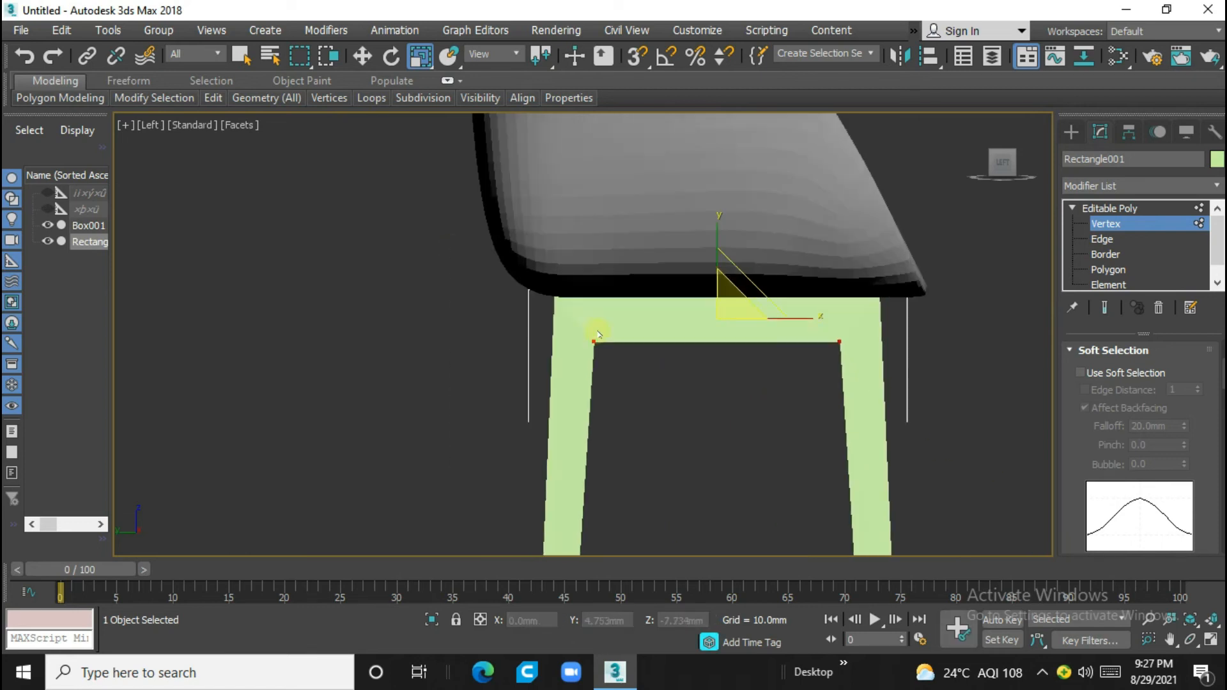
pyautogui.press('w')
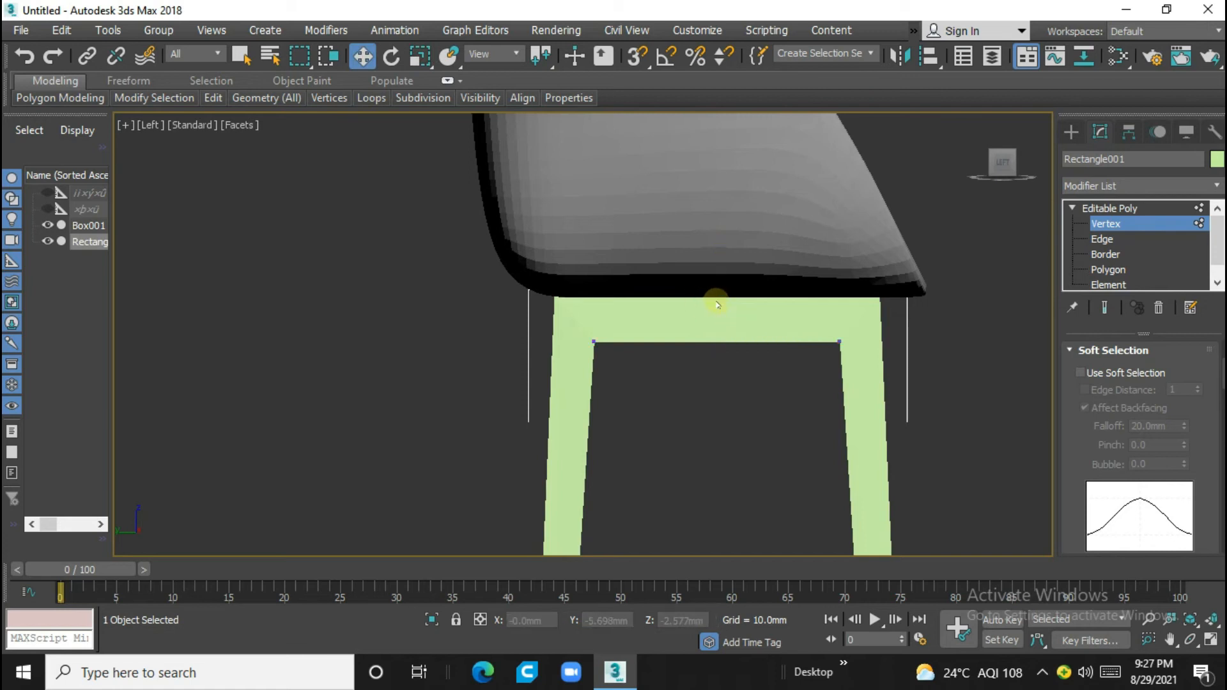
pyautogui.moveTo(717, 308); pyautogui.dragTo(717, 283)
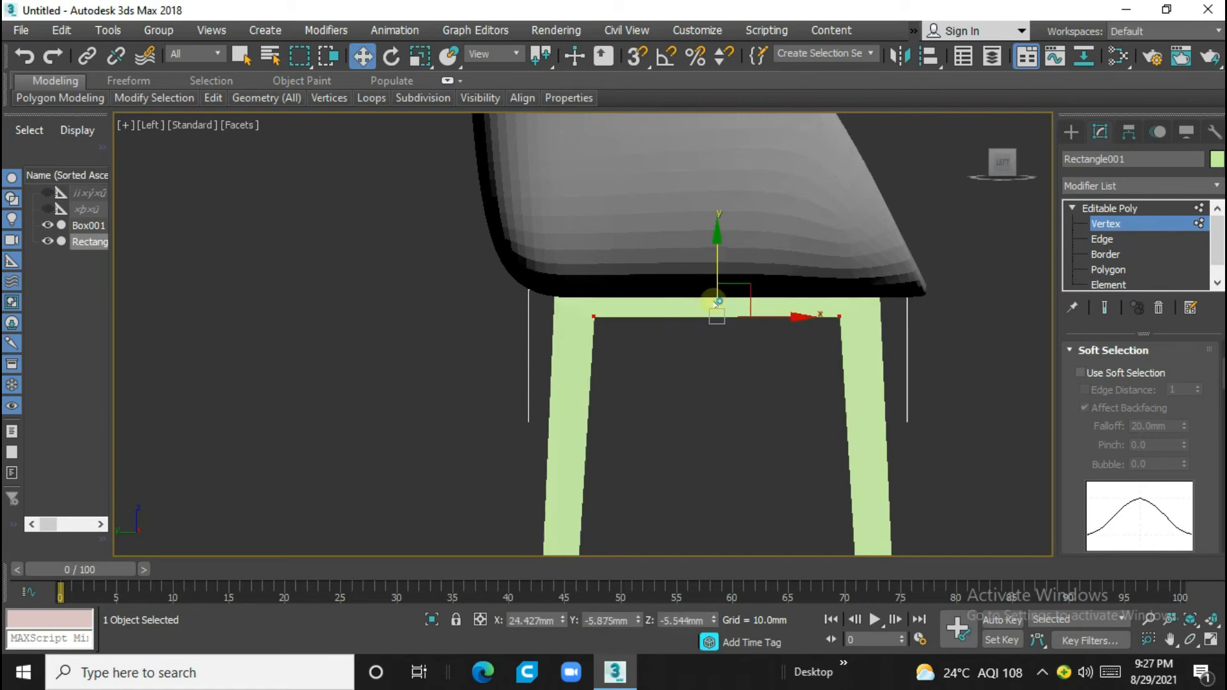
# Lengthen the legs in the Front view by lowering their bottom vertices to about Z -94.4 mm
pyautogui.press('f')
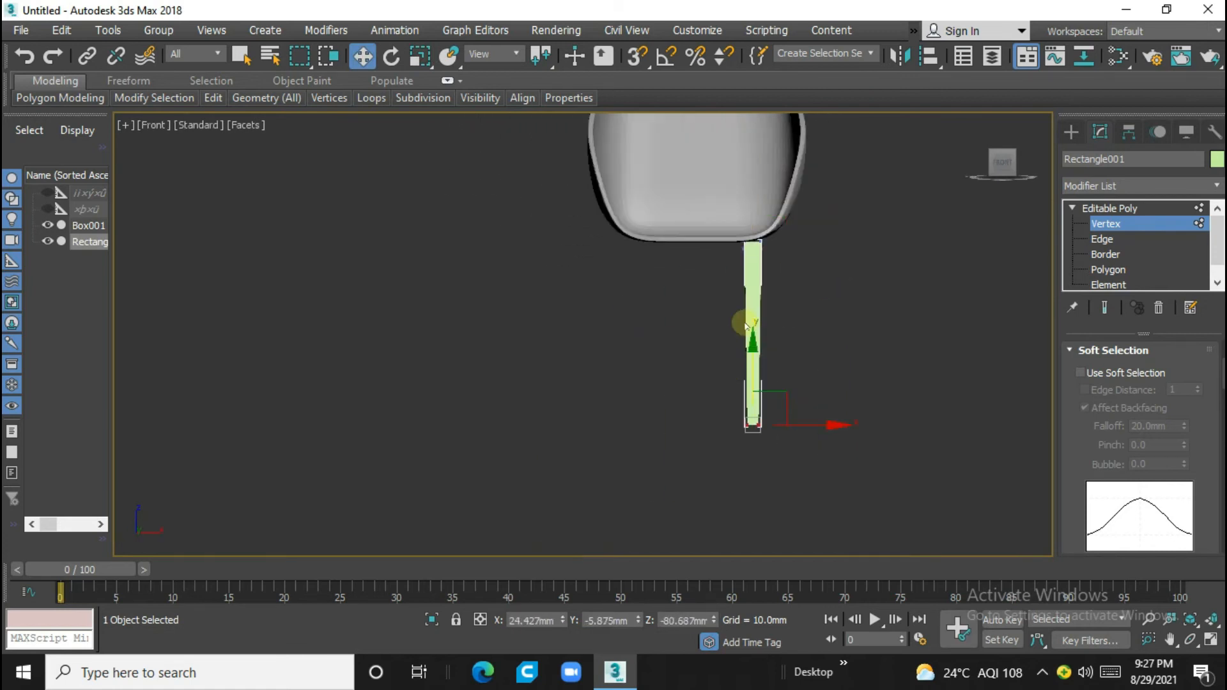
pyautogui.moveTo(756, 387); pyautogui.dragTo(756, 399)
pyautogui.scroll(-1, 664, 390)
pyautogui.scroll(-1, 684, 440)
pyautogui.scroll(1, 669, 431)
pyautogui.moveTo(676, 433); pyautogui.dragTo(721, 447, button='middle')
pyautogui.scroll(1, 682, 392)
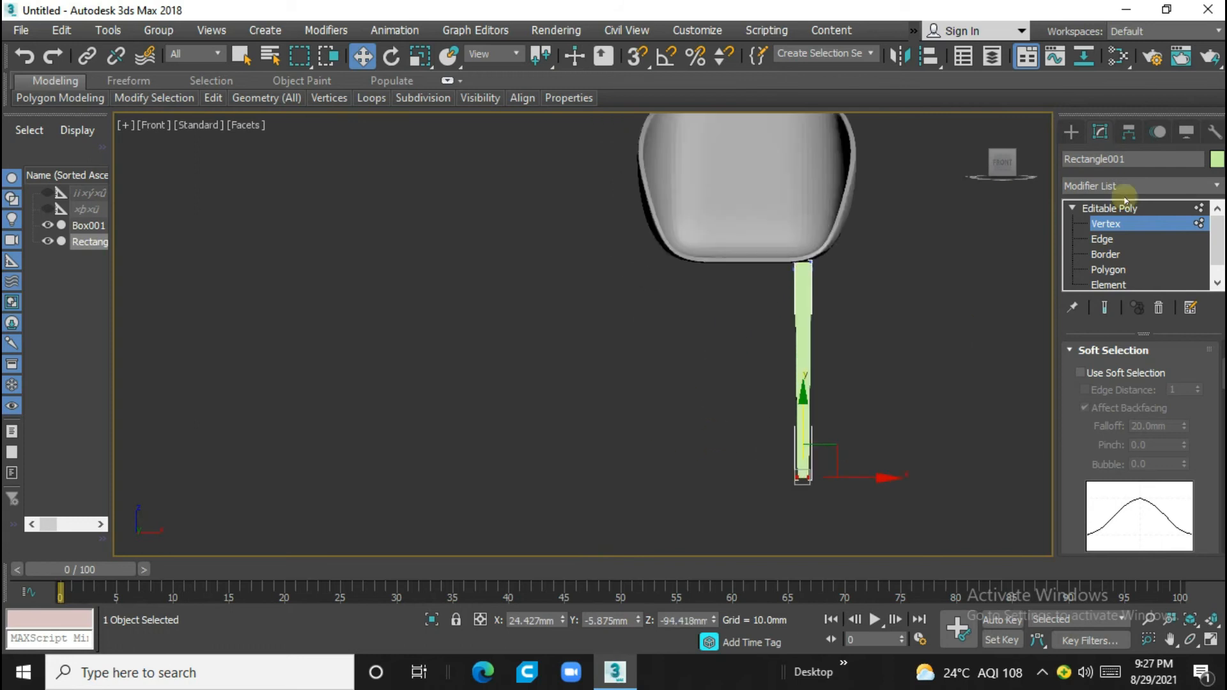
# Clone the leg frame along X to the opposite side of the seat, at about X -26.3 mm
pyautogui.click(1071, 133)
pyautogui.moveTo(863, 362)
pyautogui.keyDown('shift'); pyautogui.mouseDown()
pyautogui.moveTo(726, 359)
pyautogui.moveTo(745, 363)
pyautogui.mouseUp(); pyautogui.keyUp('shift')
pyautogui.click(613, 411)
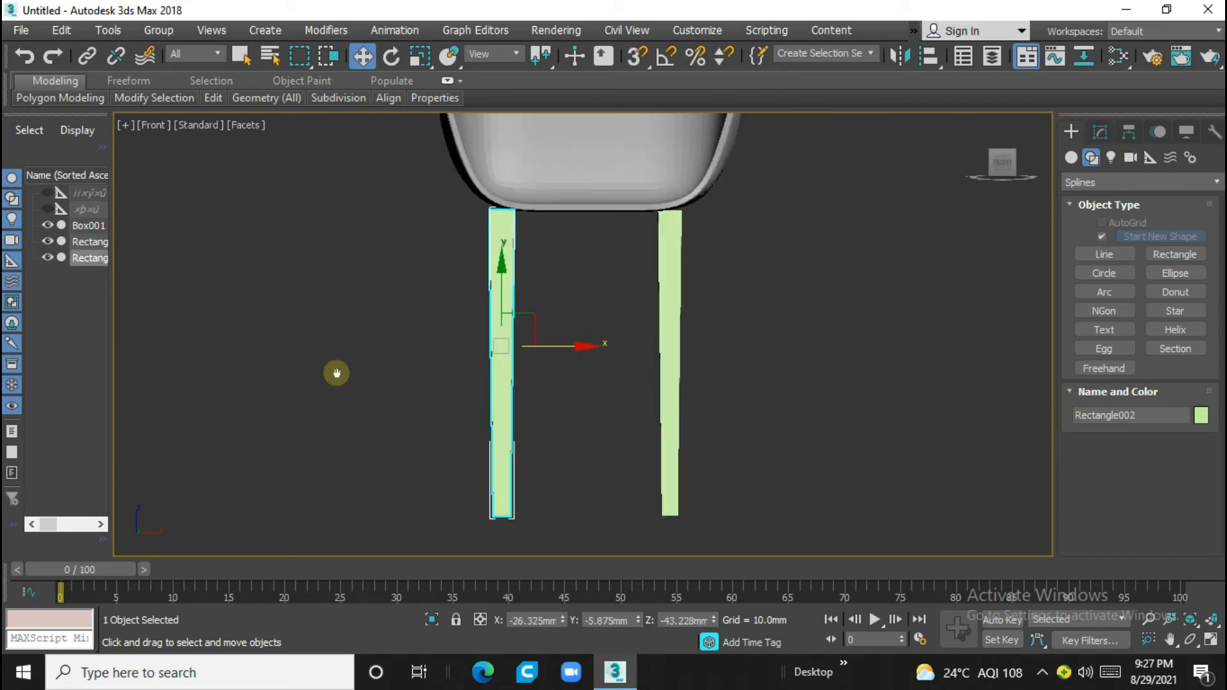
# Attach the original leg frame to the cloned frame in the Perspective view
pyautogui.press('p')
pyautogui.scroll(-3, 547, 422)
pyautogui.keyDown('alt'); pyautogui.moveTo(504, 408); pyautogui.dragTo(597, 392, button='middle'); pyautogui.keyUp('alt')
pyautogui.rightClick(589, 392)
pyautogui.click(551, 329)
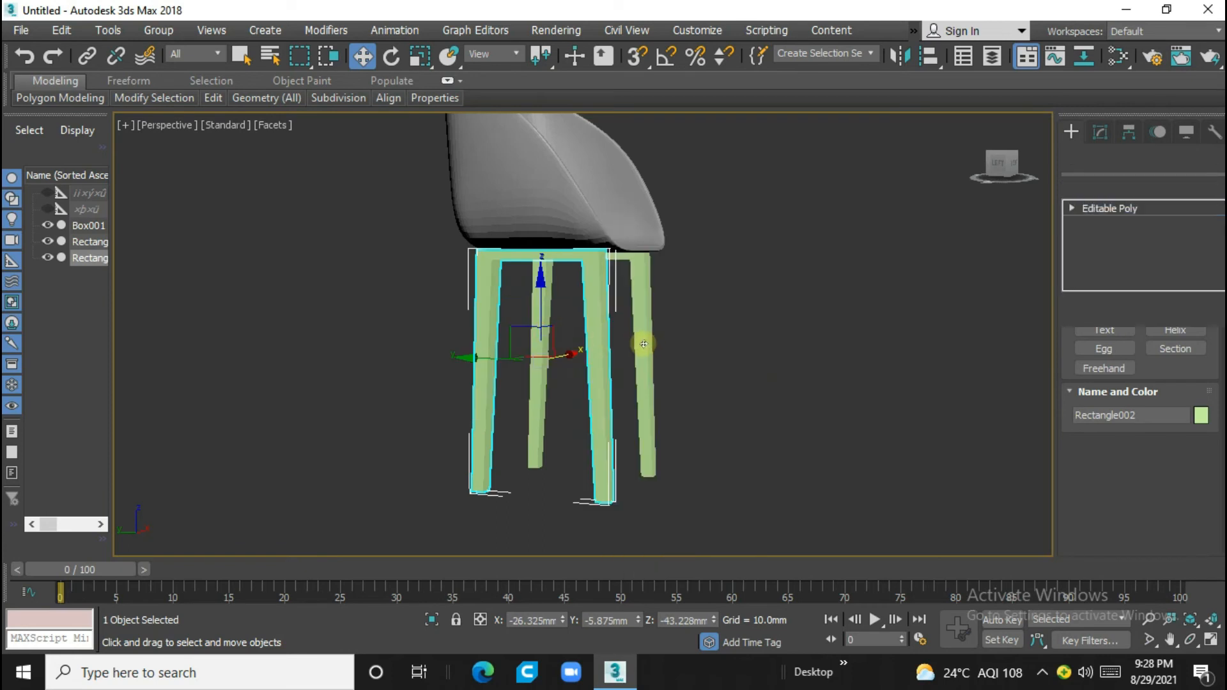
pyautogui.click(643, 344)
# Try to bridge the facing crossbar polygons of the two frames and undo back through the attachment
pyautogui.scroll(5, 643, 338)
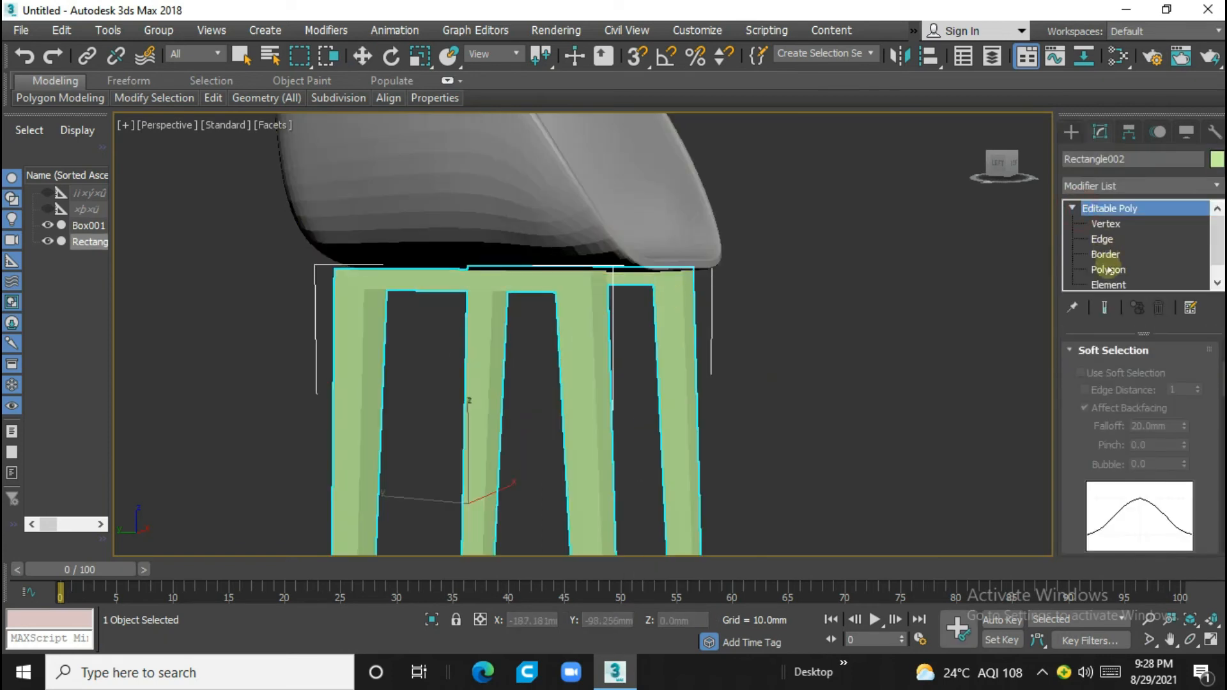
pyautogui.click(1107, 269)
pyautogui.click(632, 281)
pyautogui.press('w')
pyautogui.keyDown('alt'); pyautogui.moveTo(572, 351); pyautogui.dragTo(502, 297, button='middle'); pyautogui.keyUp('alt')
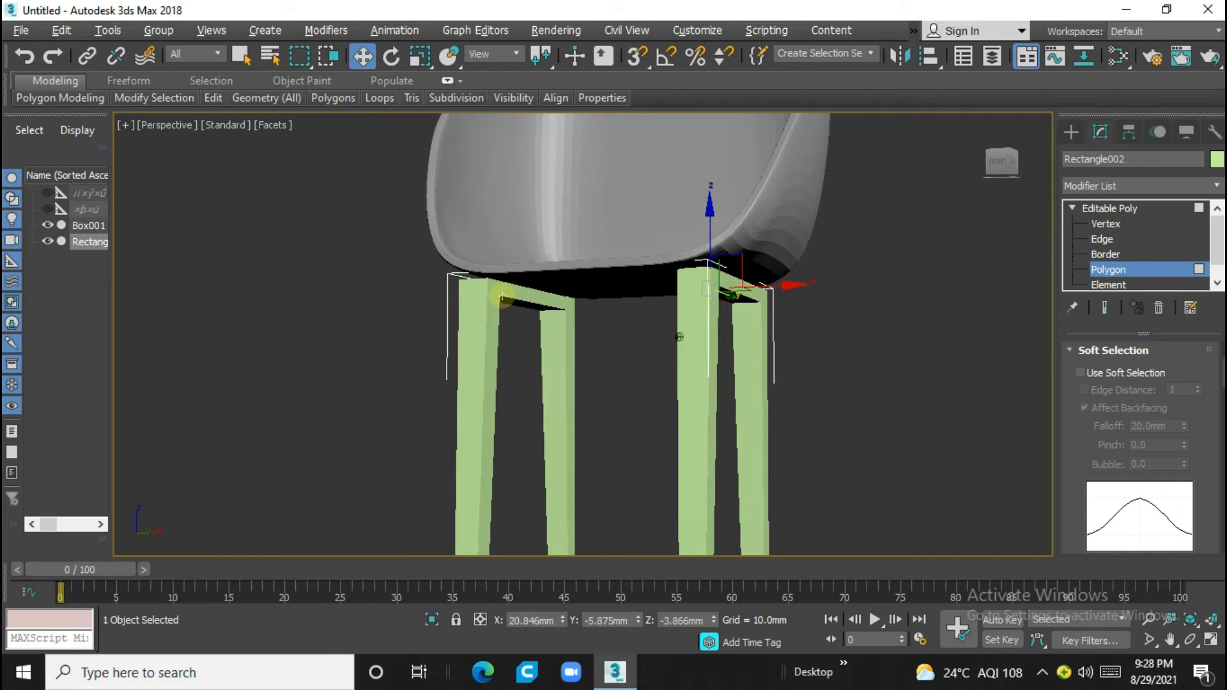
pyautogui.click(502, 297)
pyautogui.scroll(-5, 1128, 409)
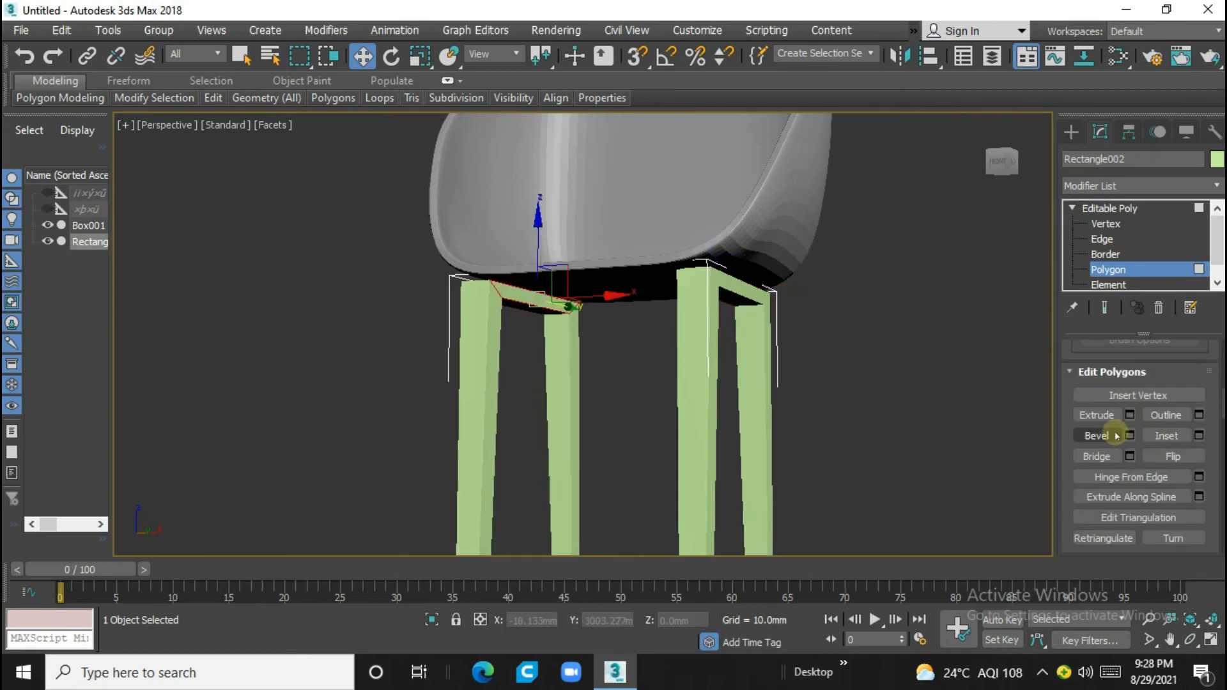
pyautogui.click(1106, 416)
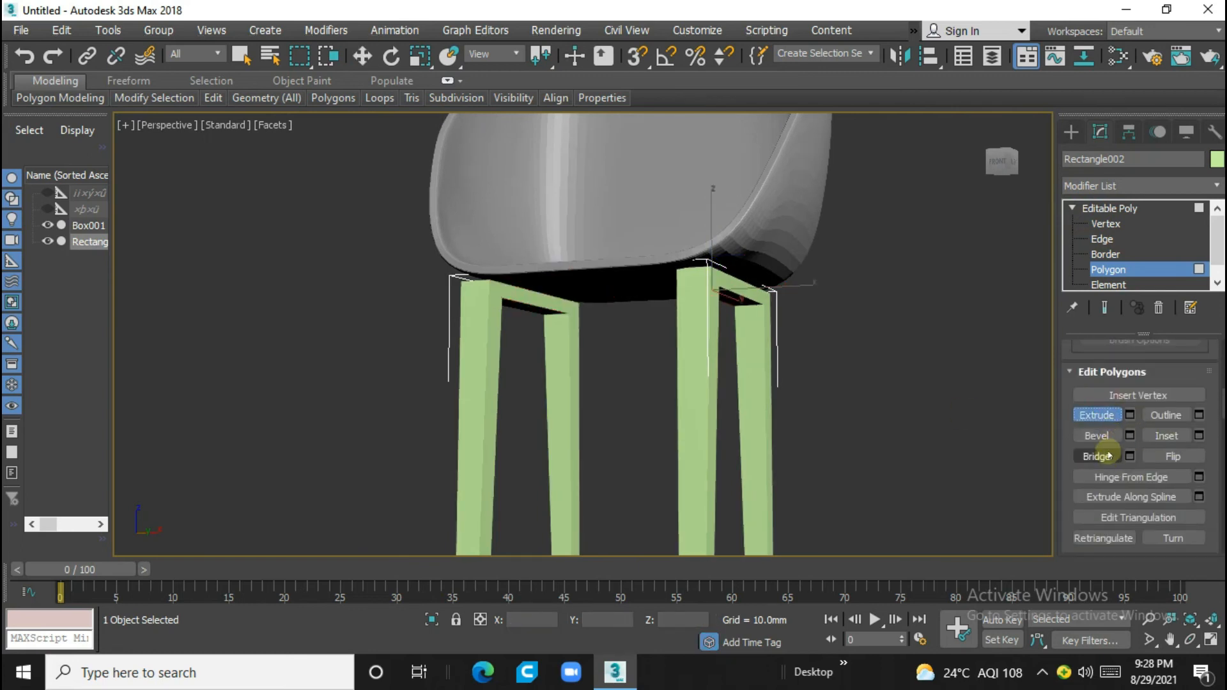
pyautogui.click(1107, 457)
pyautogui.hotkey('ctrl', 'z')
pyautogui.hotkey('ctrl', 'z')
# Attach the other leg frame to Rectangle002 again so both frames form one mesh
pyautogui.click(532, 298)
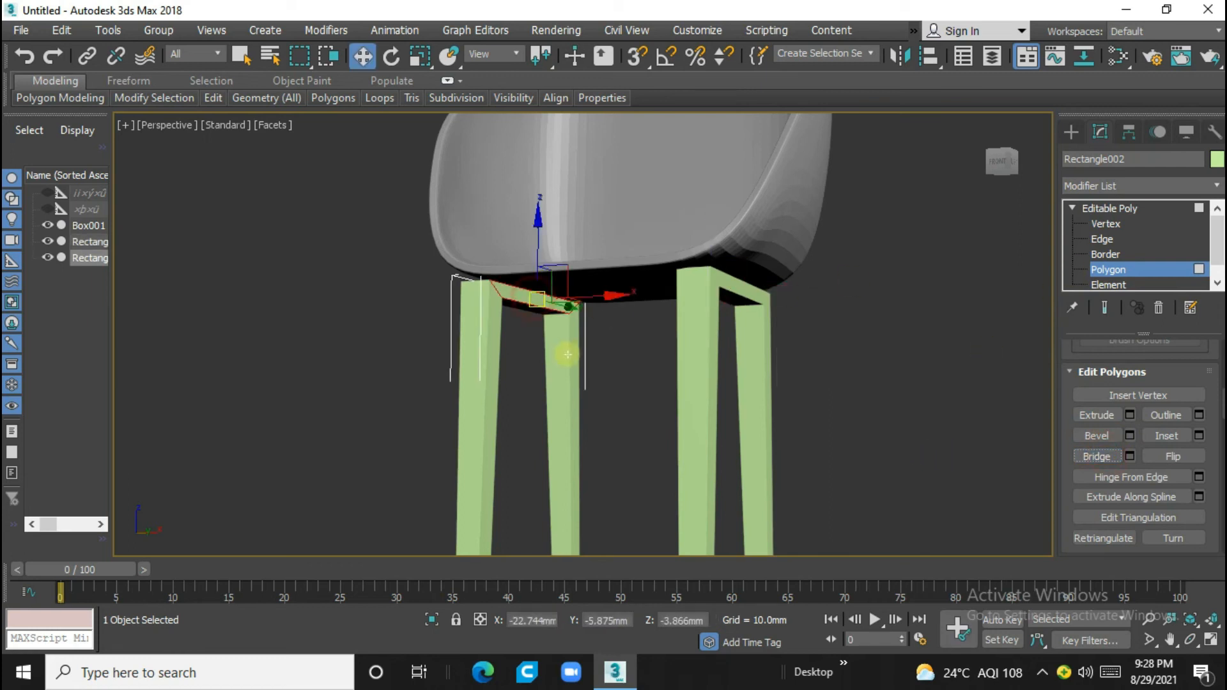
pyautogui.keyDown('alt'); pyautogui.moveTo(562, 348); pyautogui.dragTo(781, 359, button='middle'); pyautogui.keyUp('alt')
pyautogui.scroll(3, 831, 314)
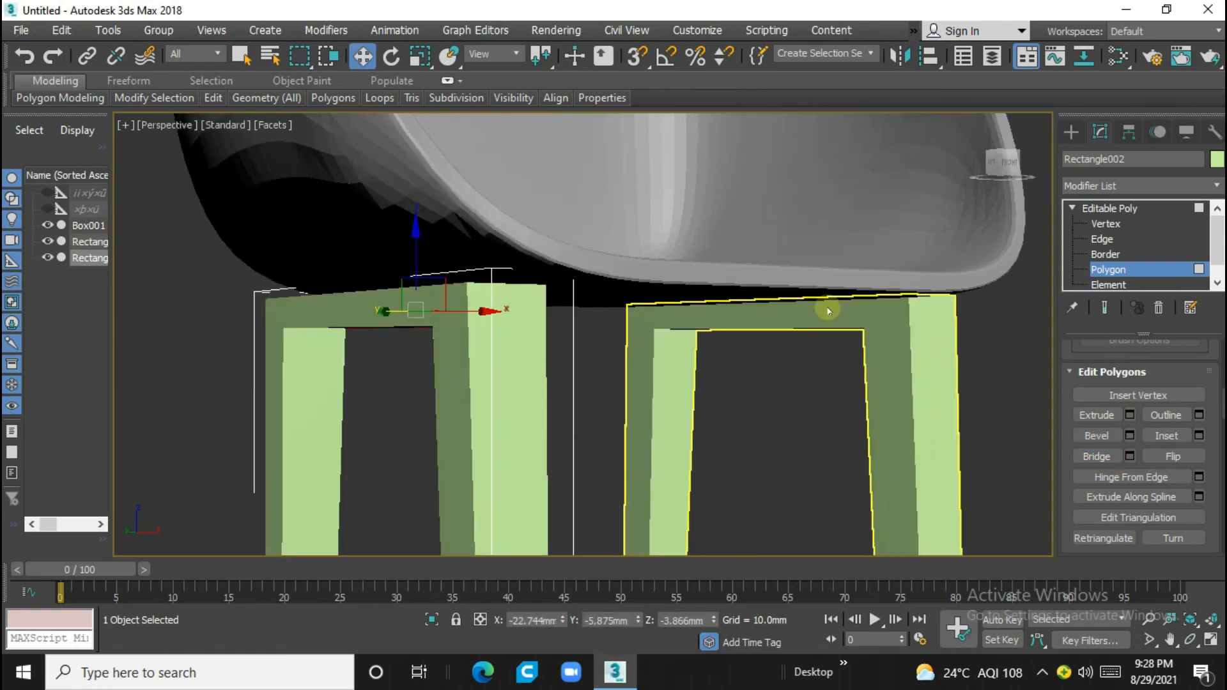
pyautogui.rightClick(500, 368)
pyautogui.click(470, 195)
pyautogui.click(931, 418)
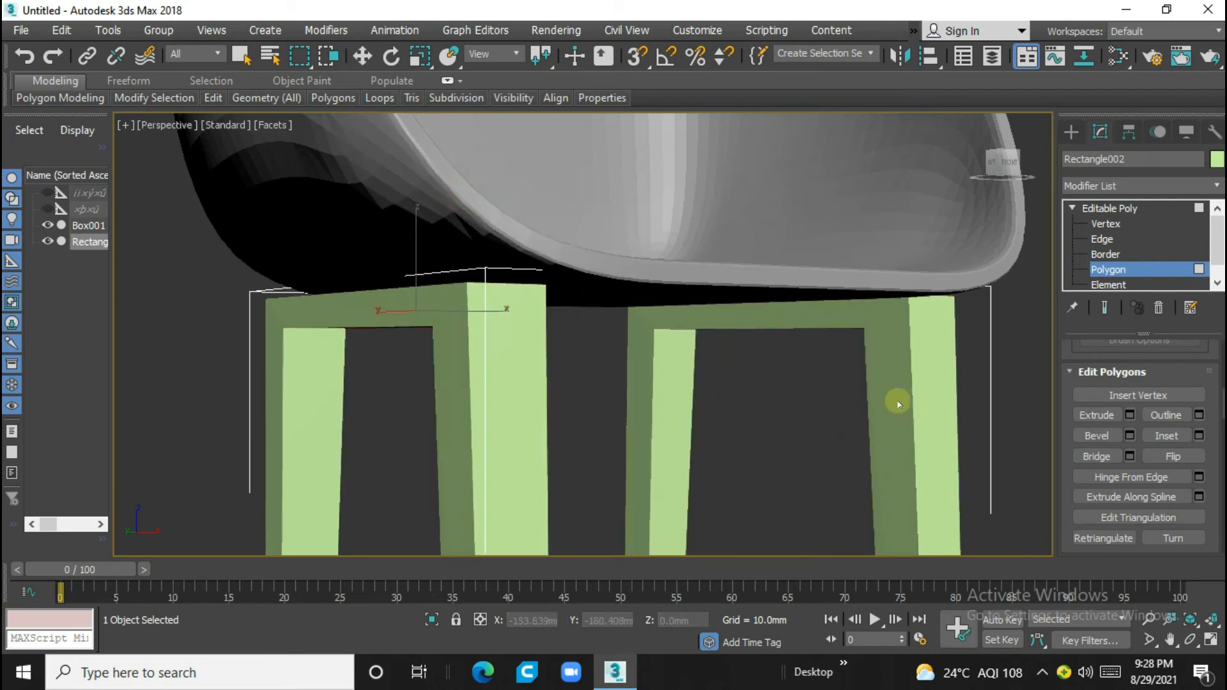
# Select the facing inner polygons of both crossbars and bridge them to connect the two leg frames
pyautogui.scroll(-5, 826, 313)
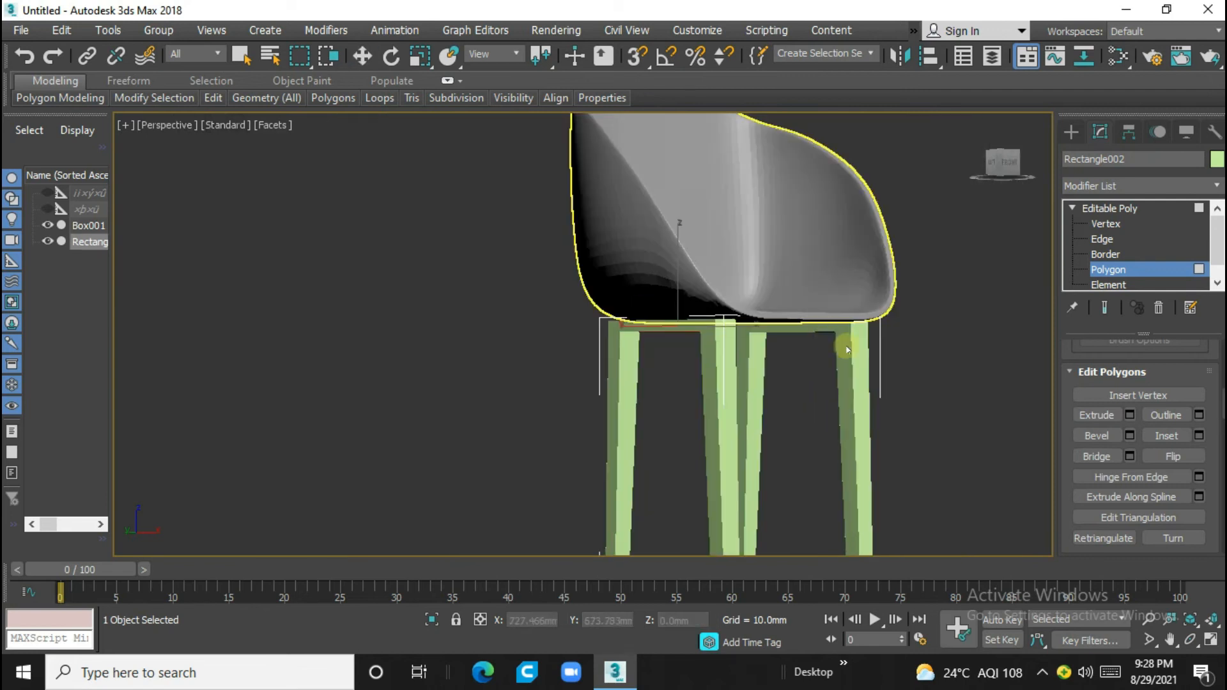
pyautogui.click(1128, 265)
pyautogui.scroll(3, 824, 347)
pyautogui.click(1136, 271)
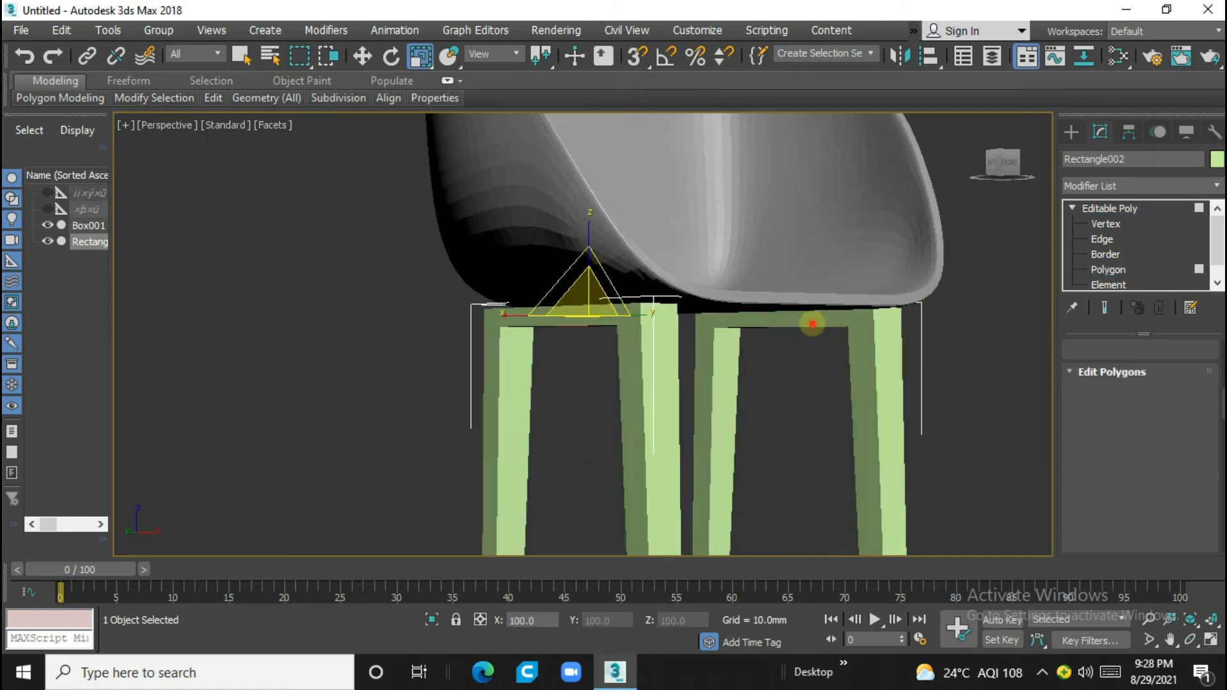
pyautogui.keyDown('ctrl'); pyautogui.click(812, 324); pyautogui.keyUp('ctrl')
pyautogui.keyDown('alt'); pyautogui.moveTo(679, 364); pyautogui.dragTo(538, 328, button='middle'); pyautogui.keyUp('alt')
pyautogui.keyDown('ctrl'); pyautogui.click(536, 327); pyautogui.keyUp('ctrl')
pyautogui.scroll(3, 534, 320)
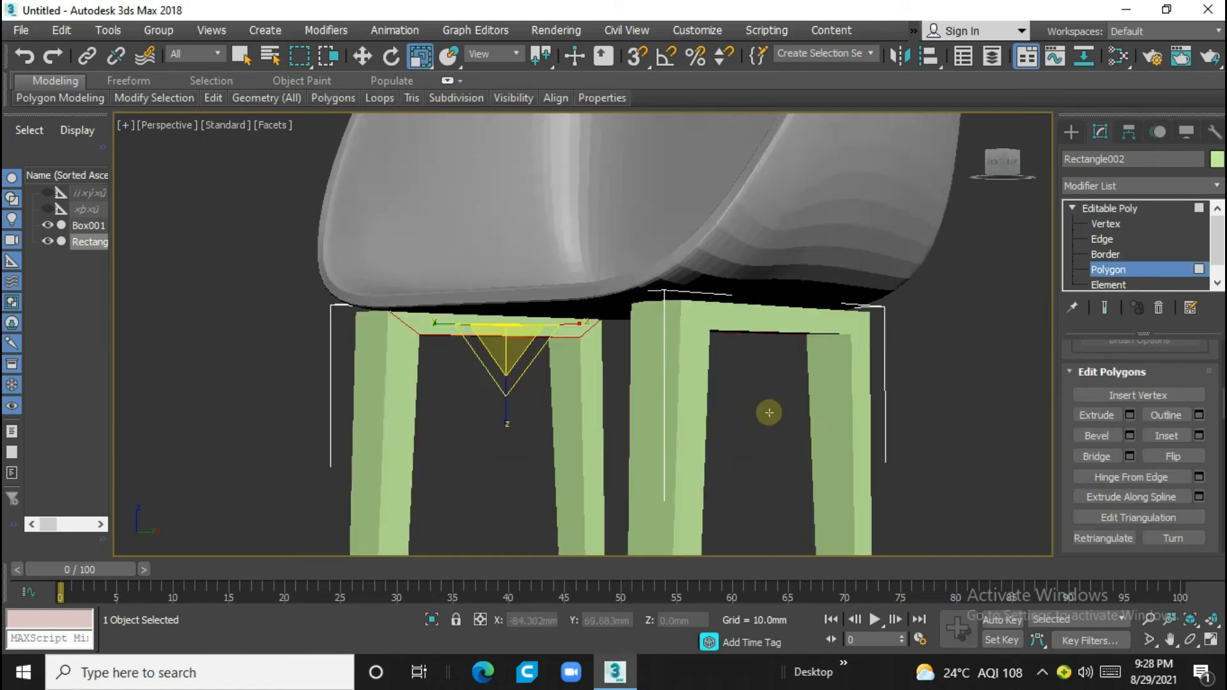
pyautogui.scroll(2, 770, 413)
pyautogui.click(1088, 462)
pyautogui.scroll(-4, 633, 419)
pyautogui.keyDown('alt'); pyautogui.moveTo(632, 419); pyautogui.dragTo(761, 431, button='middle'); pyautogui.keyUp('alt')
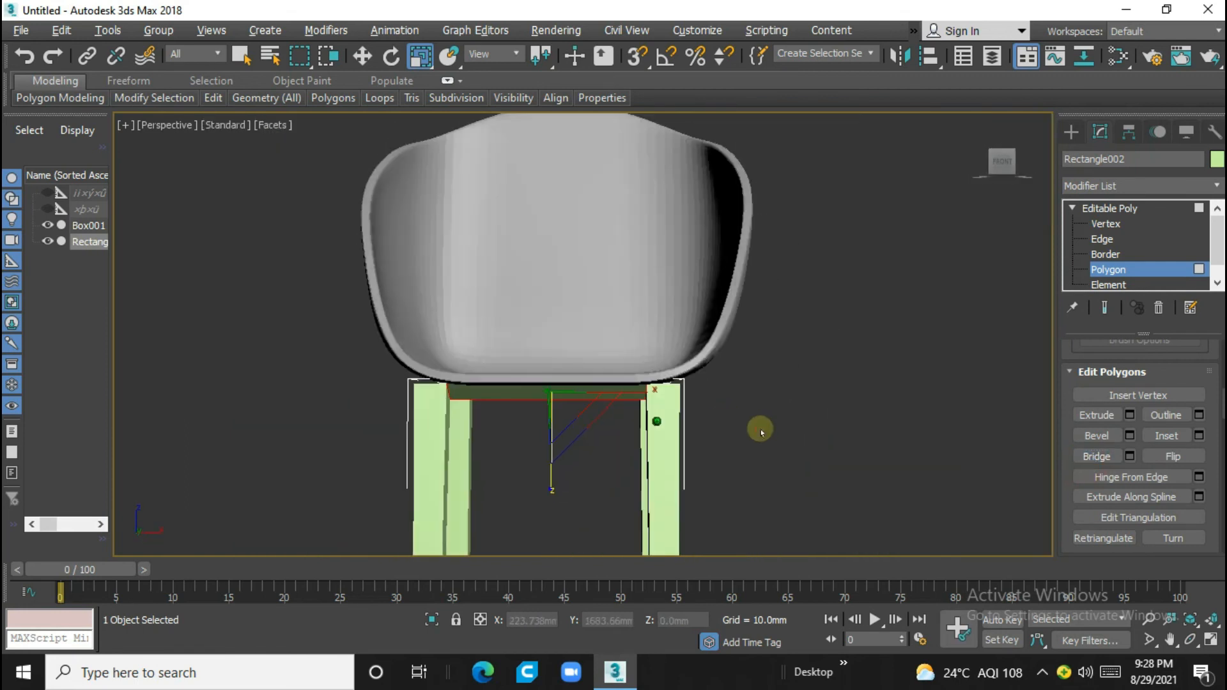
# Leave polygon editing of the leg frame, deselect it and switch to the Front view
pyautogui.scroll(-2, 761, 430)
pyautogui.scroll(3, 745, 383)
pyautogui.keyDown('alt'); pyautogui.moveTo(745, 384); pyautogui.dragTo(671, 430, button='middle'); pyautogui.keyUp('alt')
pyautogui.scroll(3, 676, 436)
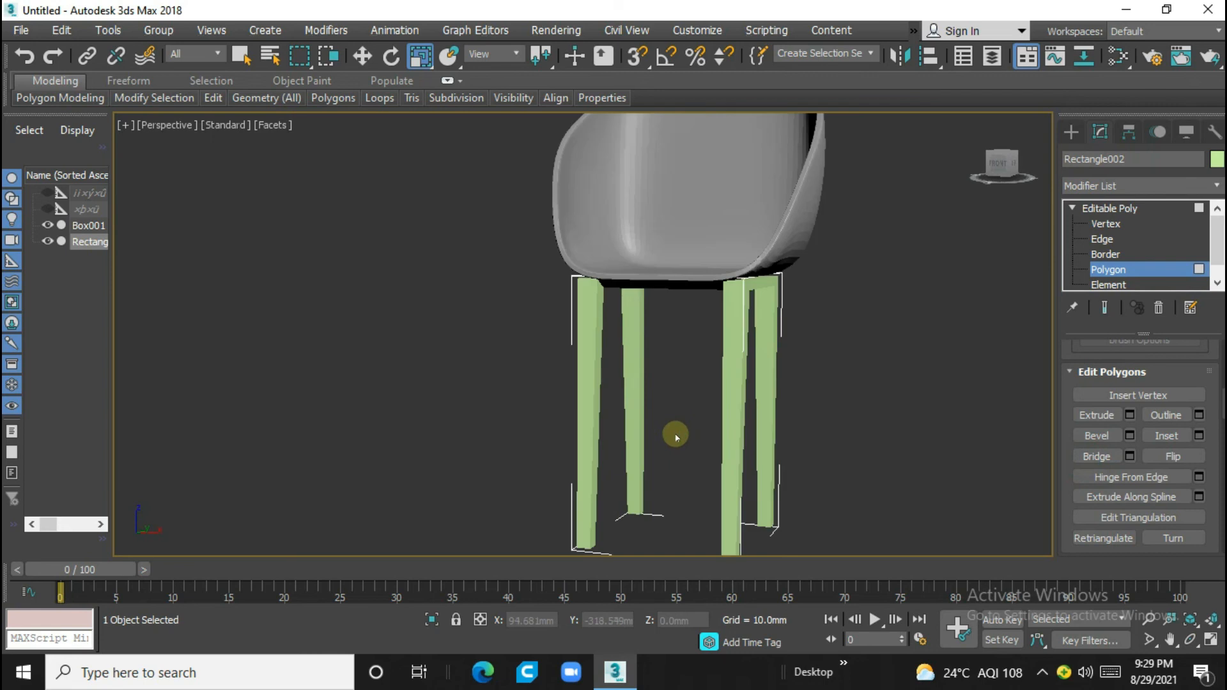
pyautogui.press('f')
pyautogui.scroll(-3, 754, 502)
pyautogui.click(1074, 127)
pyautogui.click(920, 366)
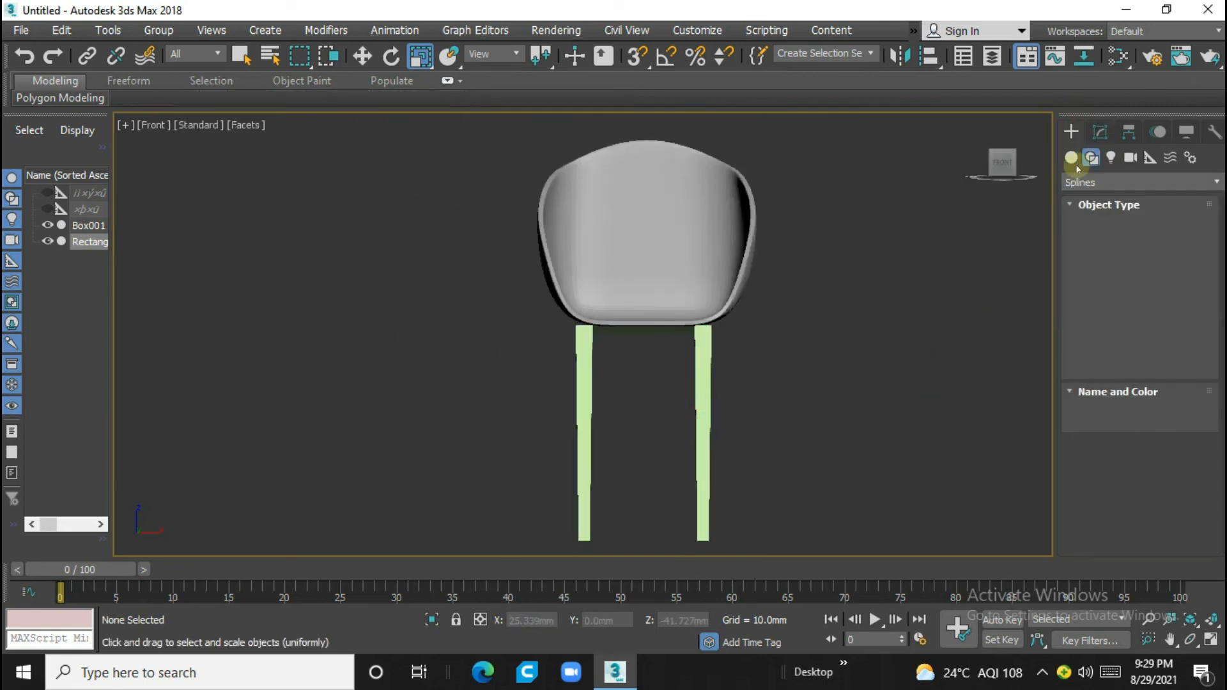
# Apply an FFD 2x2x2 modifier to the joined leg frame and enter its Control Points level
pyautogui.click(1097, 132)
pyautogui.click(1168, 187)
pyautogui.press('f')
pyautogui.click(1145, 218)
pyautogui.moveTo(743, 411); pyautogui.dragTo(731, 289, button='middle')
pyautogui.click(1090, 208)
pyautogui.click(1118, 221)
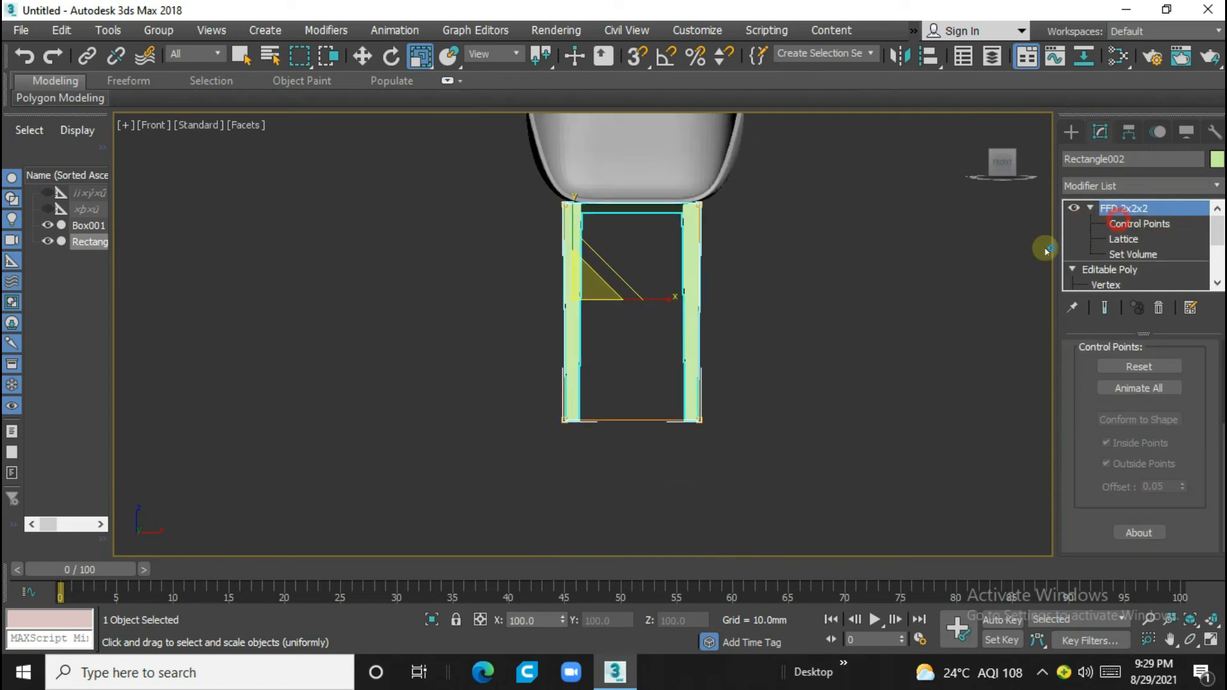
# Scale the bottom FFD control points outward so that all four legs splay away from the seat
pyautogui.moveTo(485, 371); pyautogui.dragTo(782, 479)
pyautogui.moveTo(580, 394); pyautogui.dragTo(512, 331)
pyautogui.scroll(2, 612, 396)
pyautogui.scroll(-1, 590, 393)
pyautogui.press('p')
pyautogui.moveTo(665, 428)
pyautogui.keyDown('alt'); pyautogui.mouseDown(button='middle')
pyautogui.moveTo(639, 432)
pyautogui.moveTo(683, 439)
pyautogui.mouseUp(button='middle'); pyautogui.keyUp('alt')
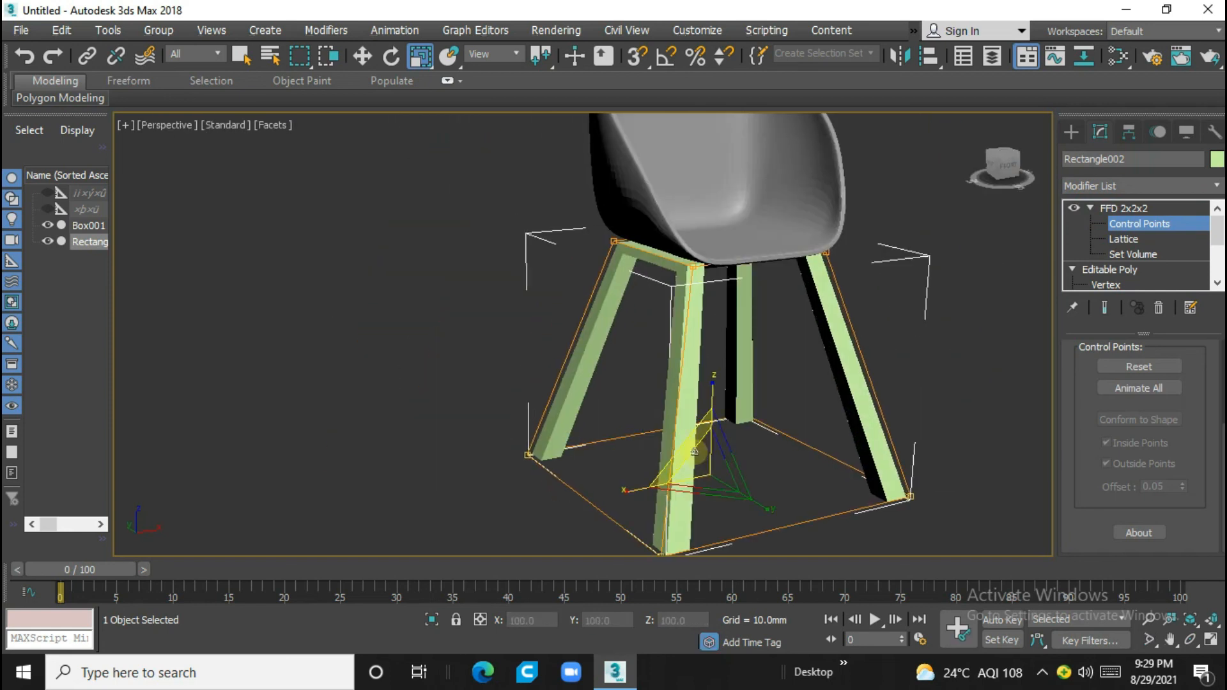
pyautogui.moveTo(759, 458); pyautogui.dragTo(711, 416, button='middle')
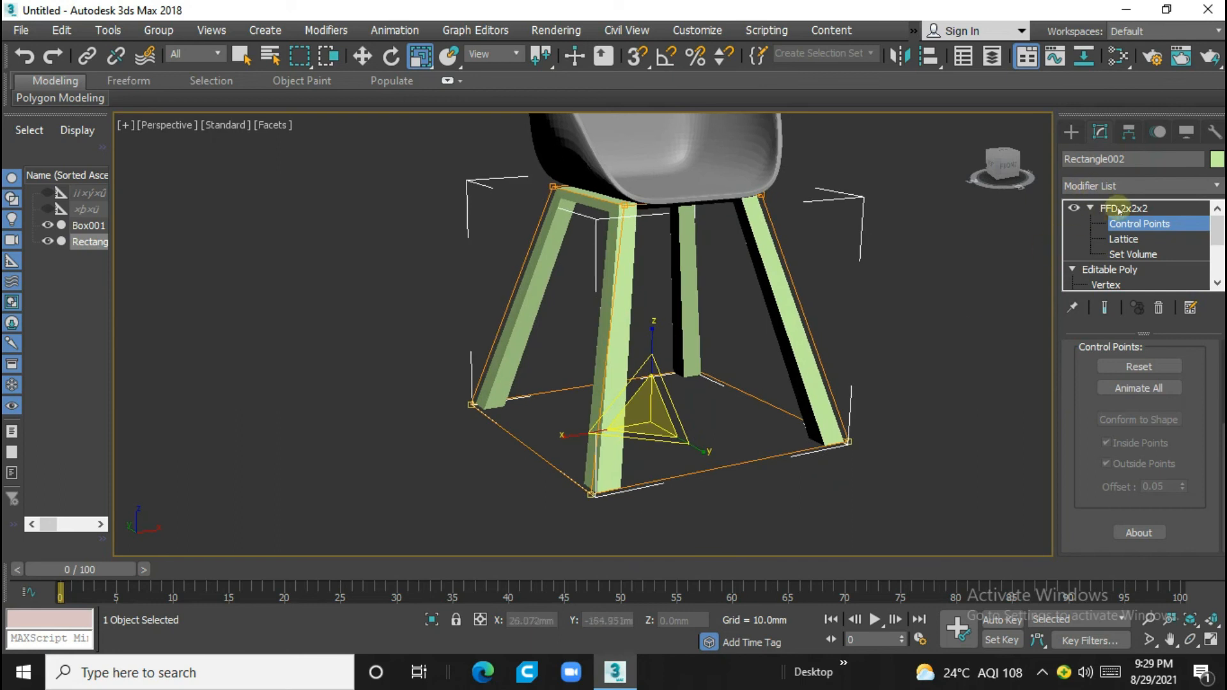
# Add an Edit Poly modifier above the FFD on the leg frame and enter its Vertex level
pyautogui.click(1124, 185)
pyautogui.scroll(-8, 1112, 275)
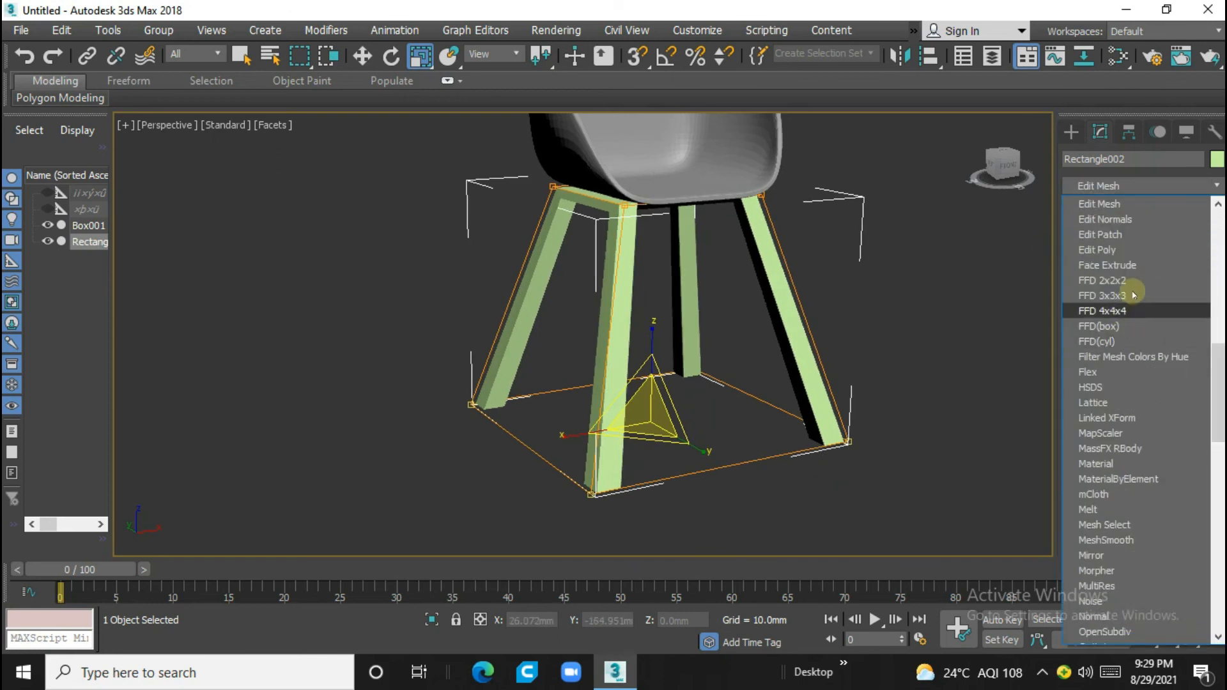
pyautogui.click(1097, 250)
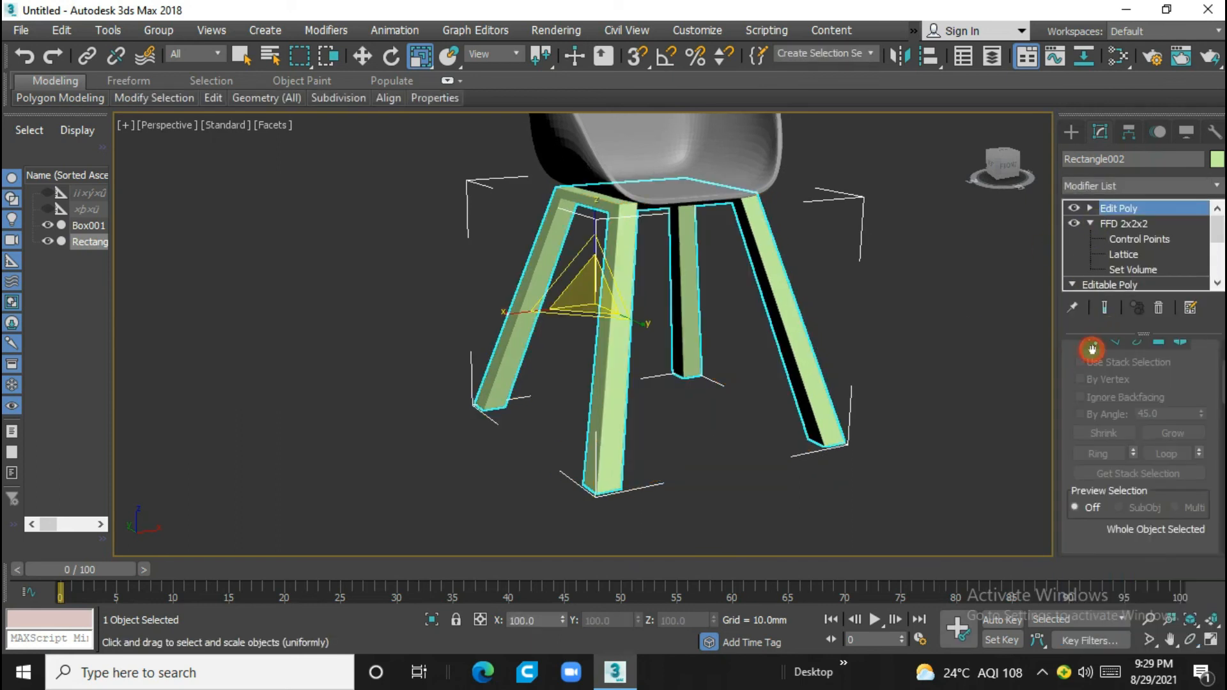
pyautogui.press('1')
# Scale down the bottom vertices of each of the four legs in turn, to about 42–50 percent, to taper the feet
pyautogui.moveTo(753, 409); pyautogui.dragTo(887, 498)
pyautogui.scroll(3, 837, 447)
pyautogui.moveTo(827, 426); pyautogui.dragTo(916, 552)
pyautogui.scroll(-3, 639, 447)
pyautogui.moveTo(485, 463); pyautogui.dragTo(585, 627)
pyautogui.moveTo(385, 382); pyautogui.dragTo(474, 527)
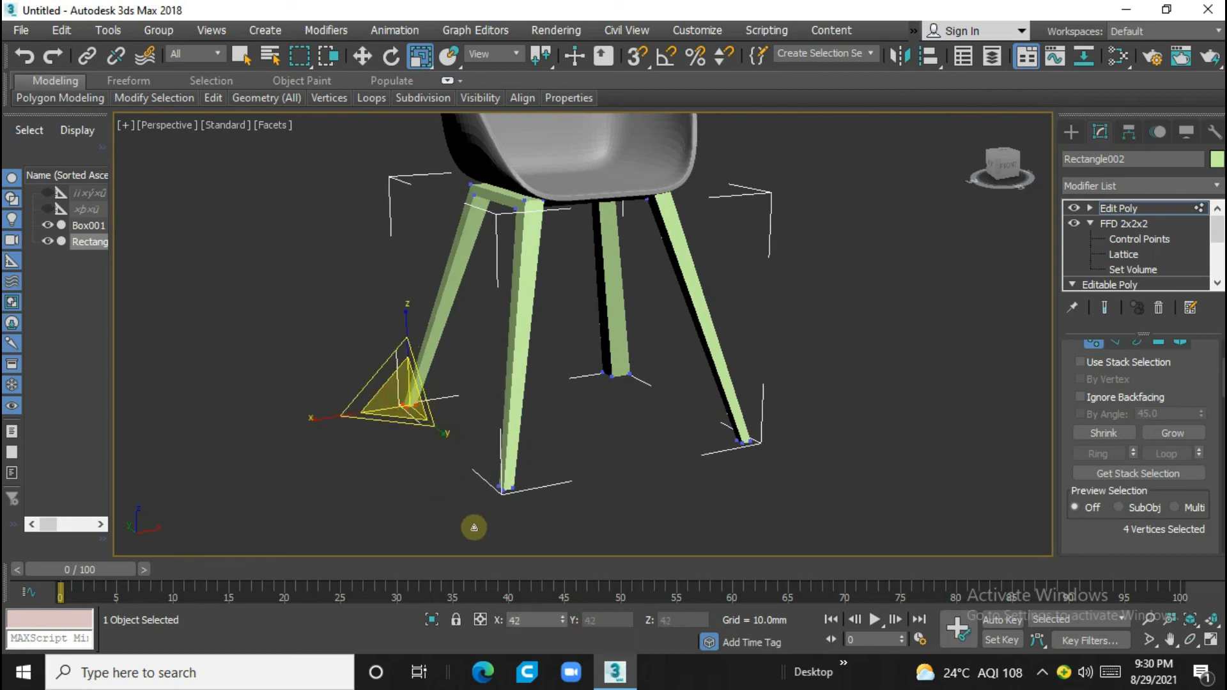
pyautogui.moveTo(637, 382); pyautogui.dragTo(641, 400)
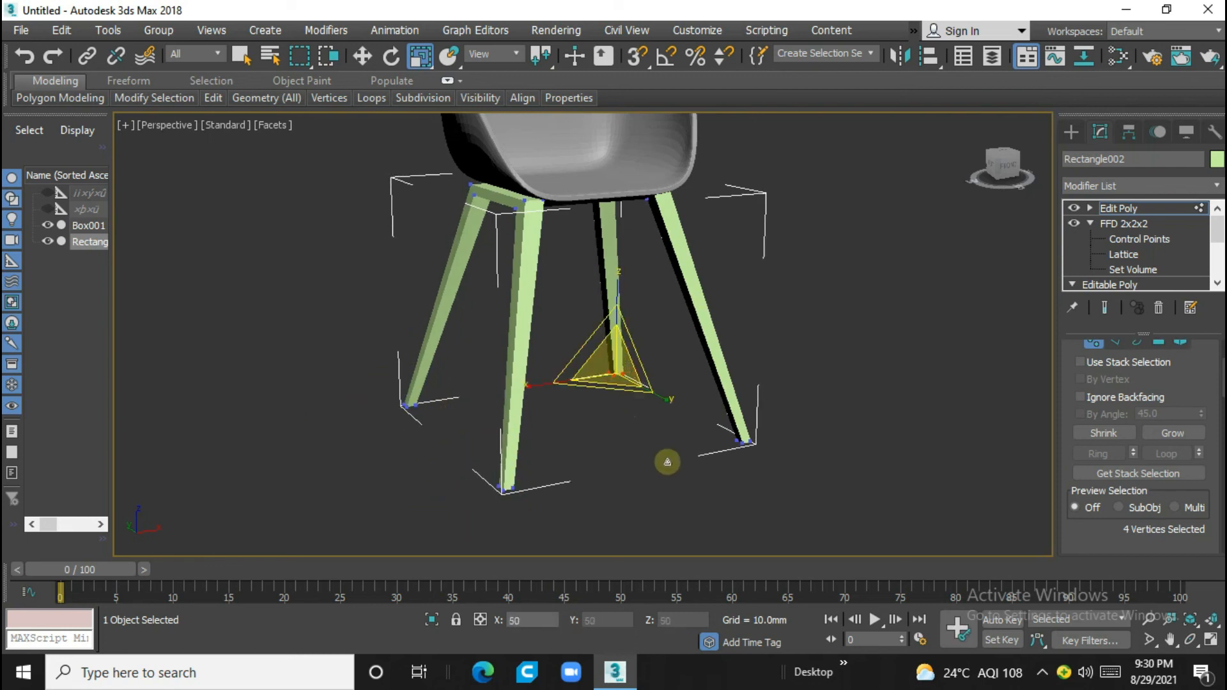
# Deselect the vertices and examine the tapered legs in the Front, Left and Perspective views
pyautogui.press('f')
pyautogui.scroll(1, 753, 424)
pyautogui.click(743, 419)
pyautogui.scroll(-2, 657, 403)
pyautogui.press('l')
pyautogui.scroll(-3, 651, 383)
pyautogui.scroll(1, 646, 396)
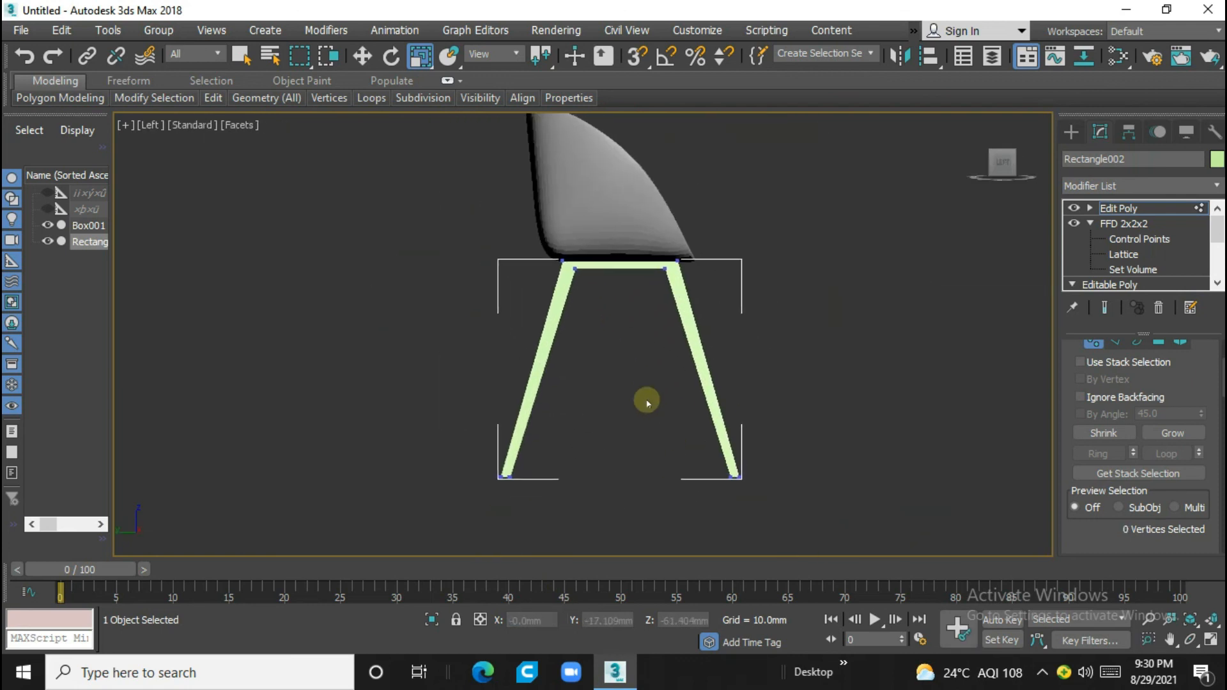
pyautogui.press('p')
pyautogui.scroll(-5, 671, 396)
pyautogui.scroll(-2, 685, 382)
pyautogui.scroll(1, 522, 359)
pyautogui.moveTo(291, 393); pyautogui.dragTo(718, 400, button='middle')
pyautogui.scroll(1, 521, 391)
pyautogui.scroll(2, 478, 392)
pyautogui.scroll(-3, 718, 400)
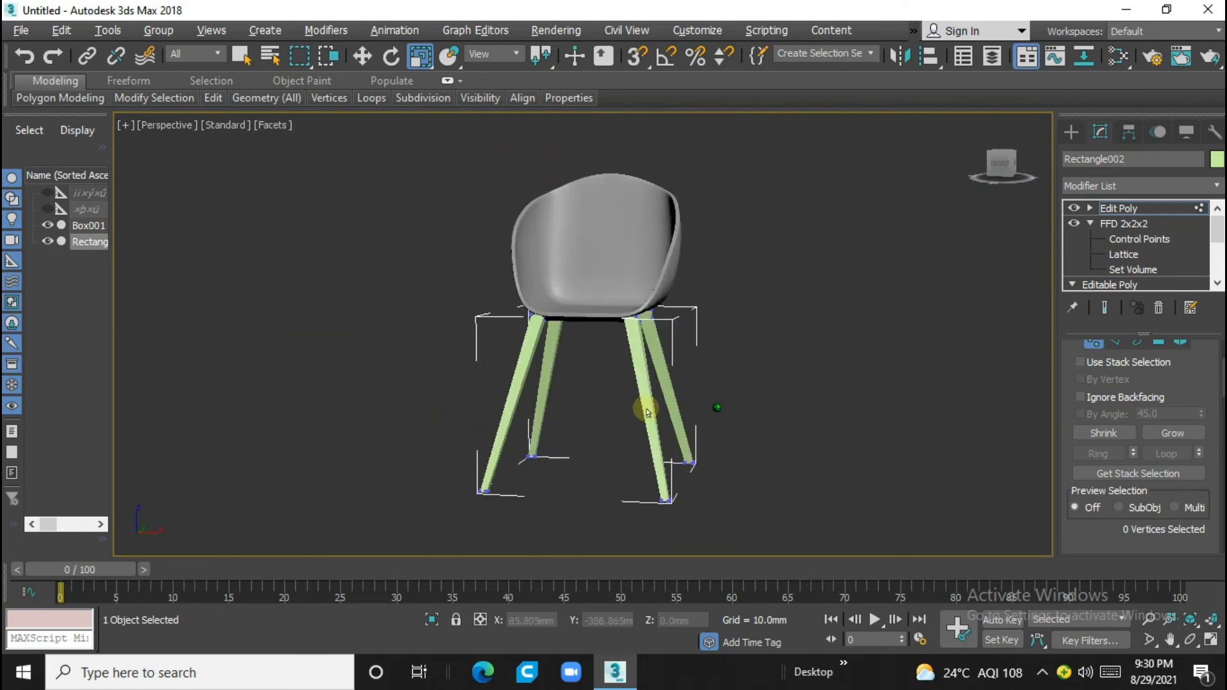
# Leave vertex editing, set the leg frame's object color to the same grey as the seat, and deselect it
pyautogui.click(1071, 132)
pyautogui.scroll(2, 656, 385)
pyautogui.scroll(-2, 657, 385)
pyautogui.click(658, 385)
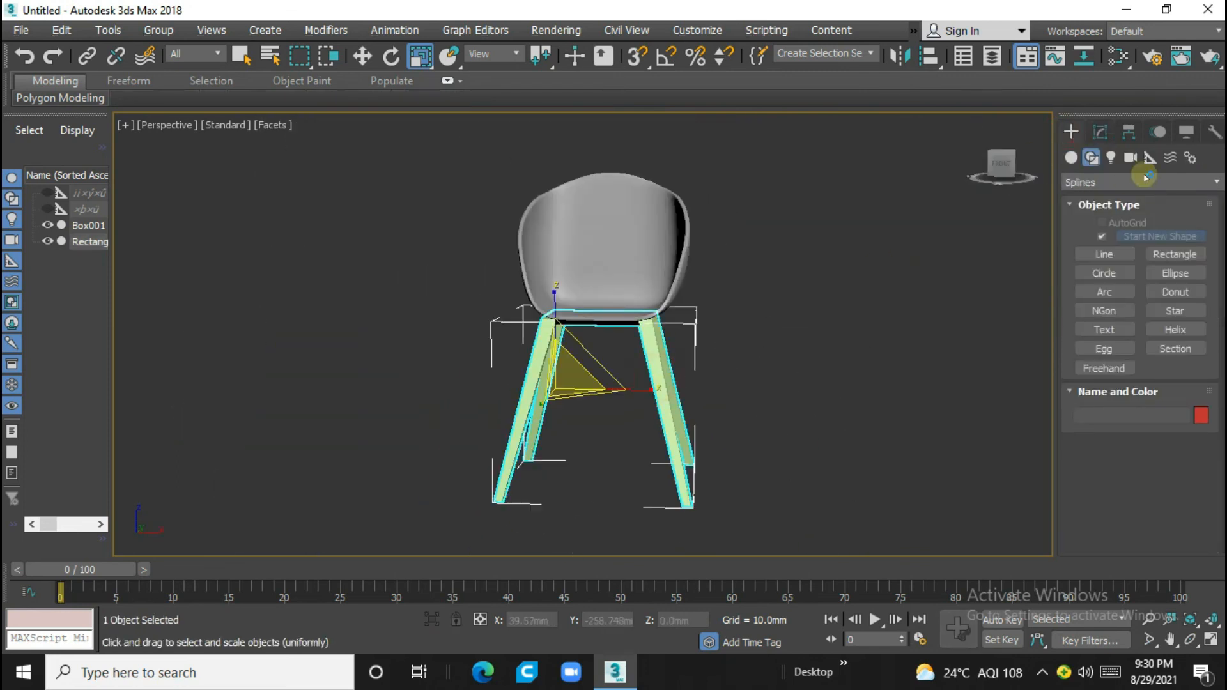
pyautogui.click(1100, 134)
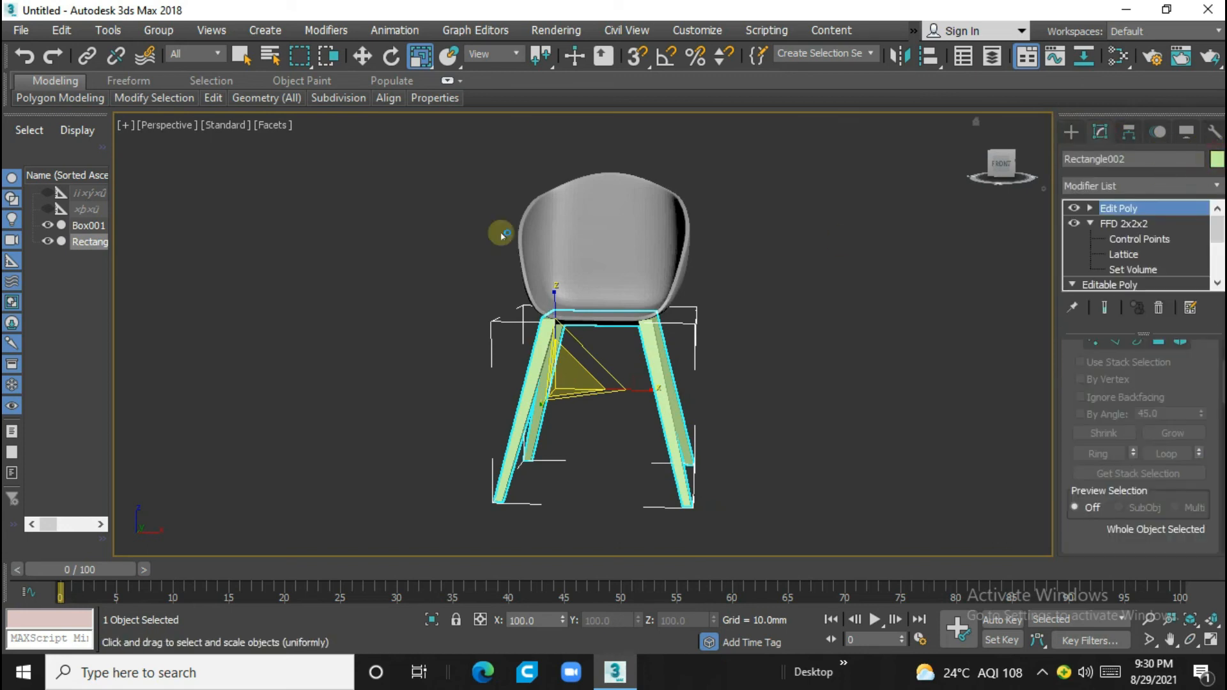
pyautogui.click(888, 459)
pyautogui.click(895, 345)
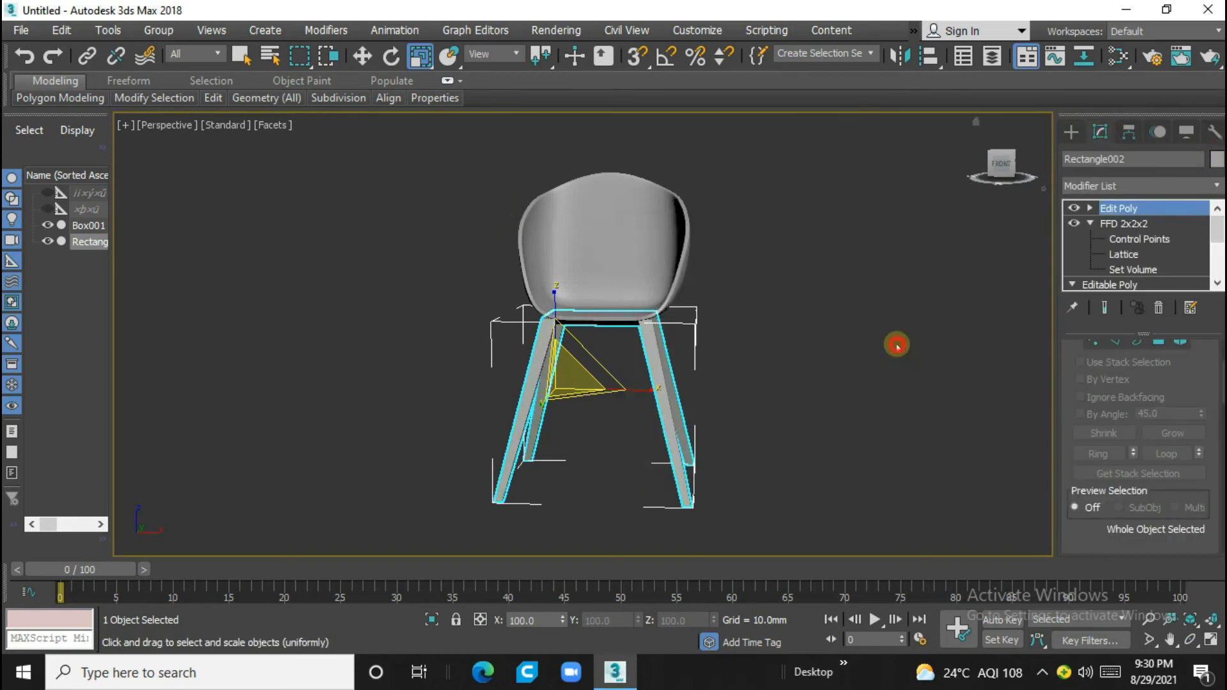
pyautogui.scroll(2, 739, 364)
pyautogui.scroll(-2, 767, 355)
pyautogui.scroll(2, 703, 391)
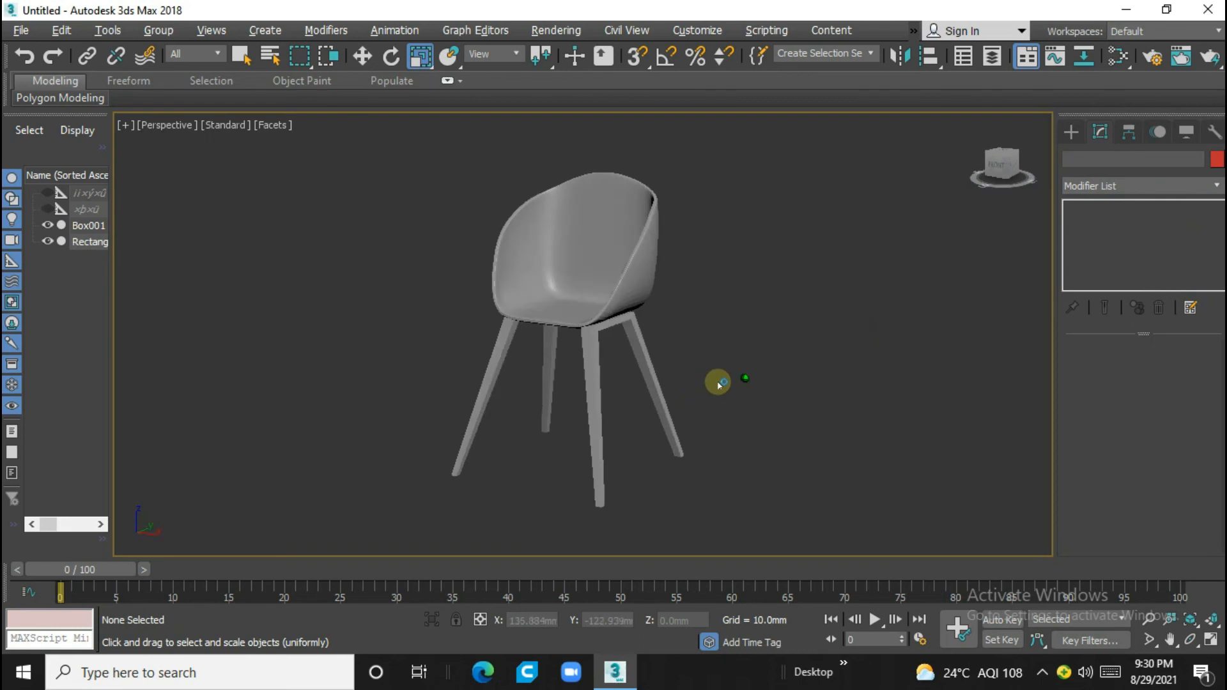